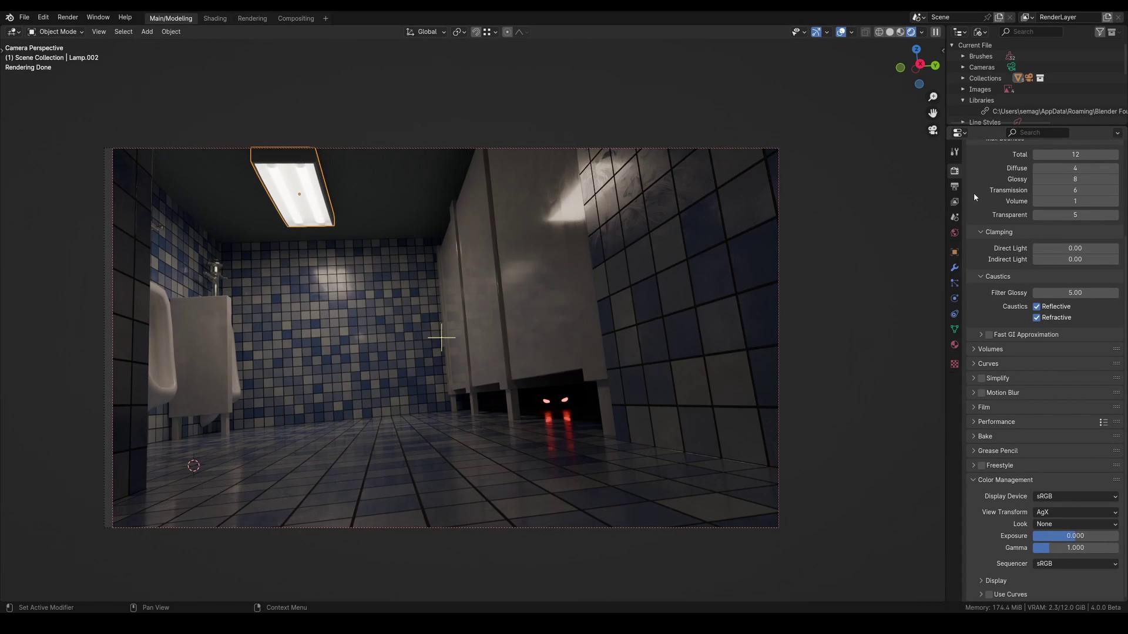
{"action": "left_click", "coordinate": [980, 31]}
{"action": "left_click", "coordinate": [1005, 70]}
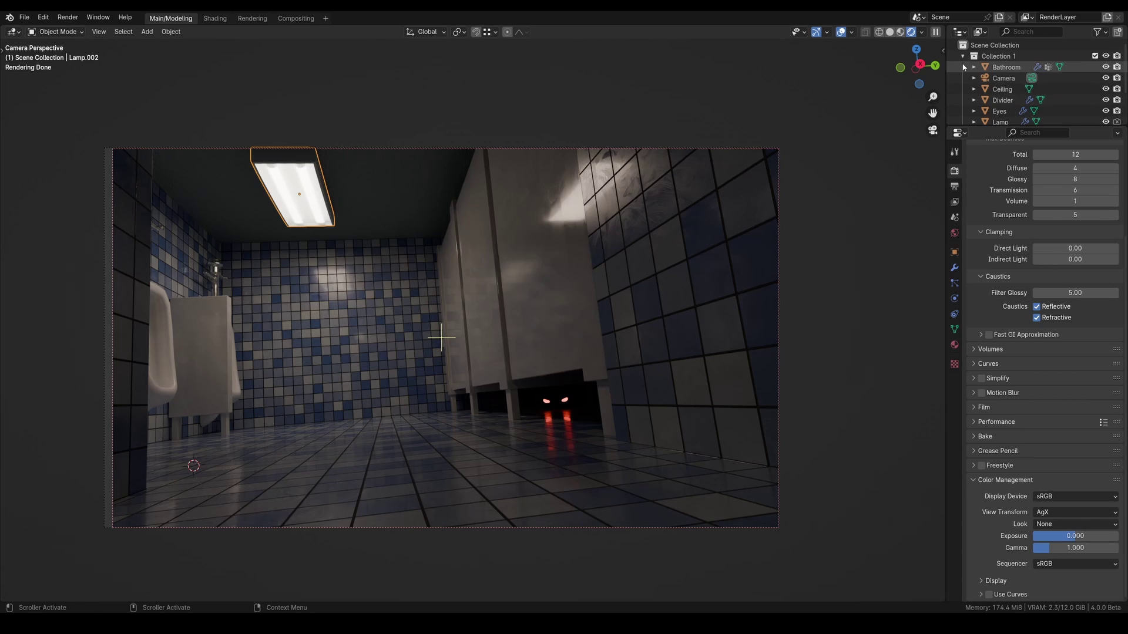
{"action": "left_click", "coordinate": [1006, 67]}
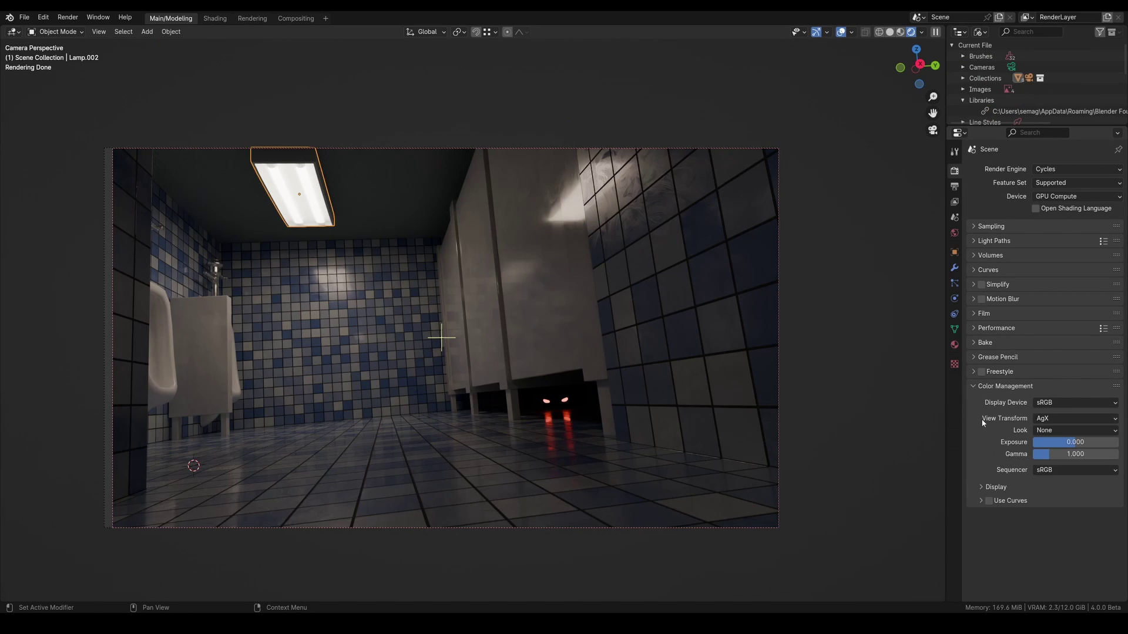
- Switch the view transform to False Color, test a lower exposure and set the exposure back to 0
{"action": "left_click", "coordinate": [1051, 418]}
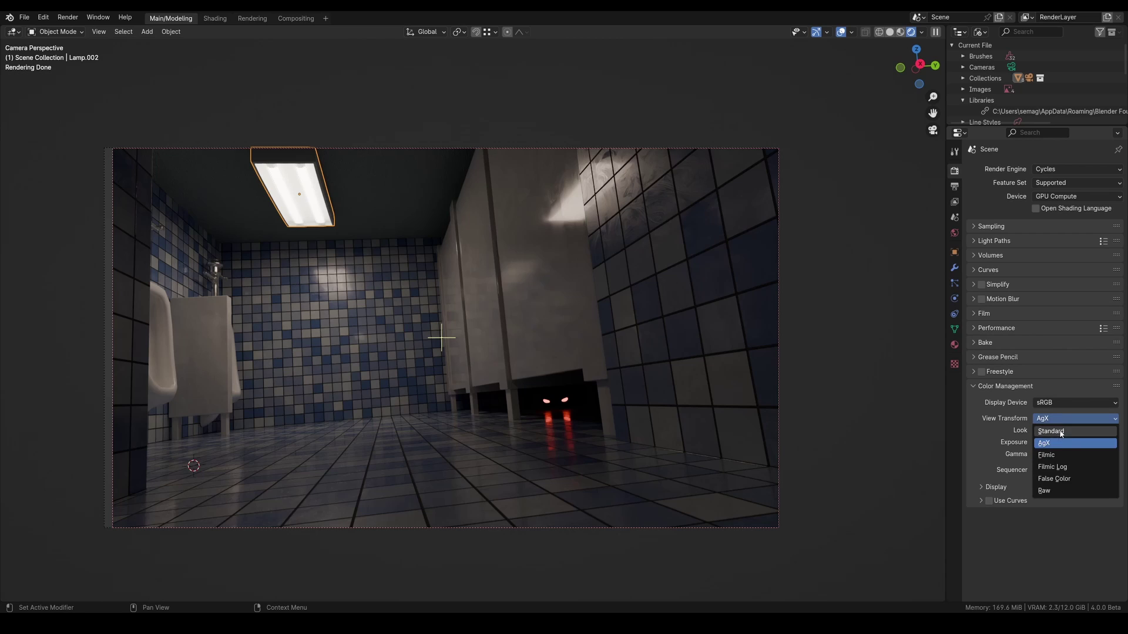
{"action": "left_click", "coordinate": [1064, 479]}
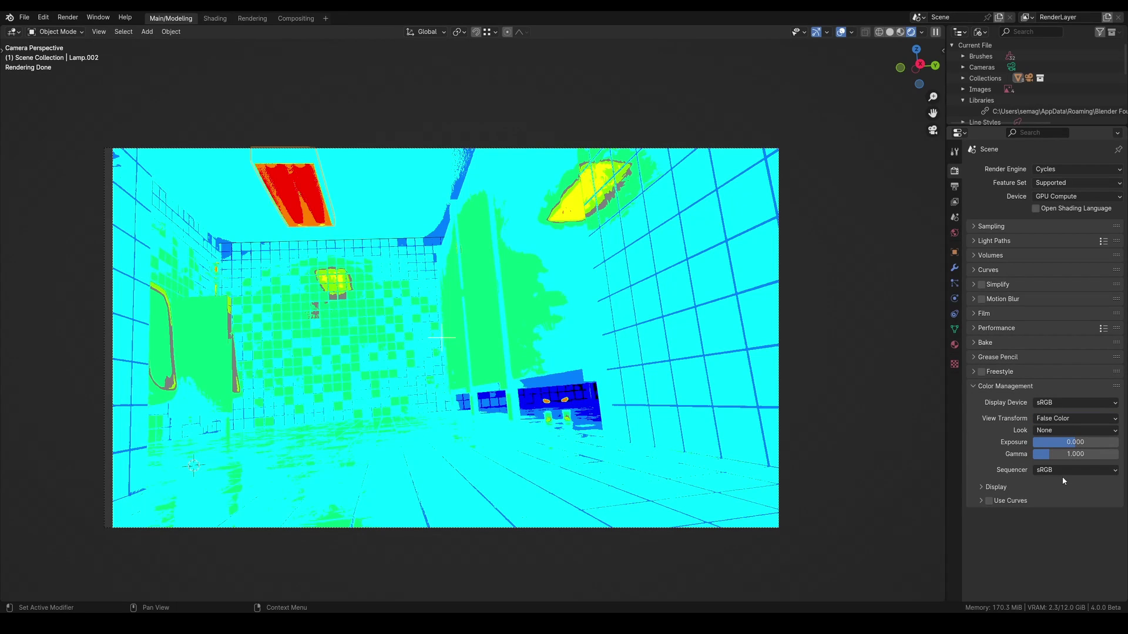
{"action": "left_click_drag", "start_coordinate": [1070, 442], "coordinate": [1027, 442]}
{"action": "double_click", "coordinate": [1065, 443]}
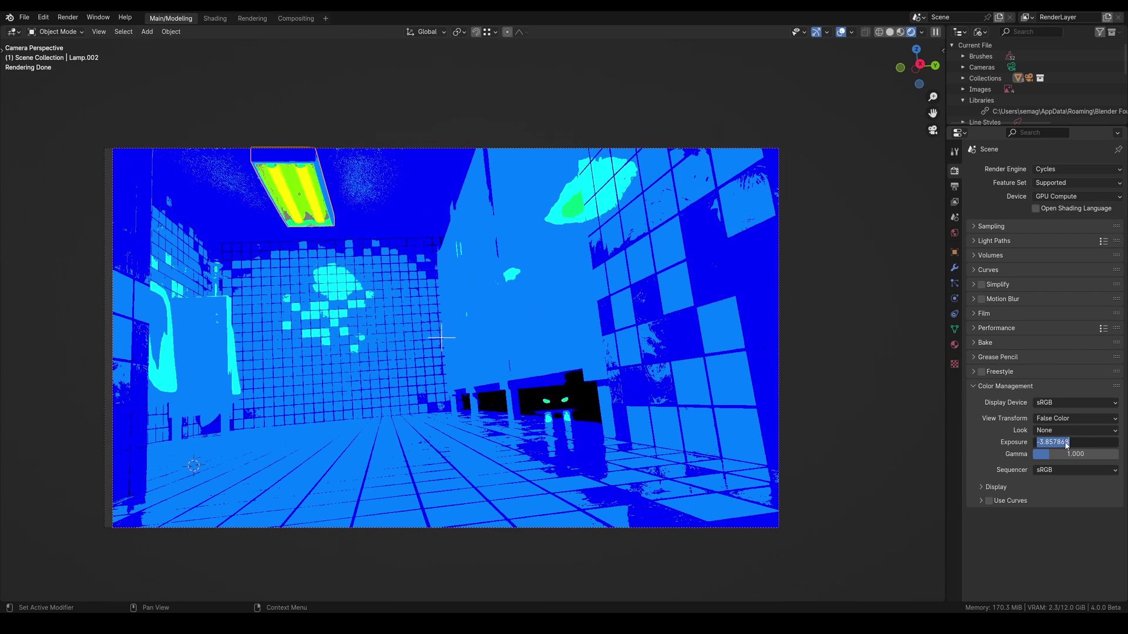
{"action": "type", "text": "0"}
{"action": "key", "text": "Return"}
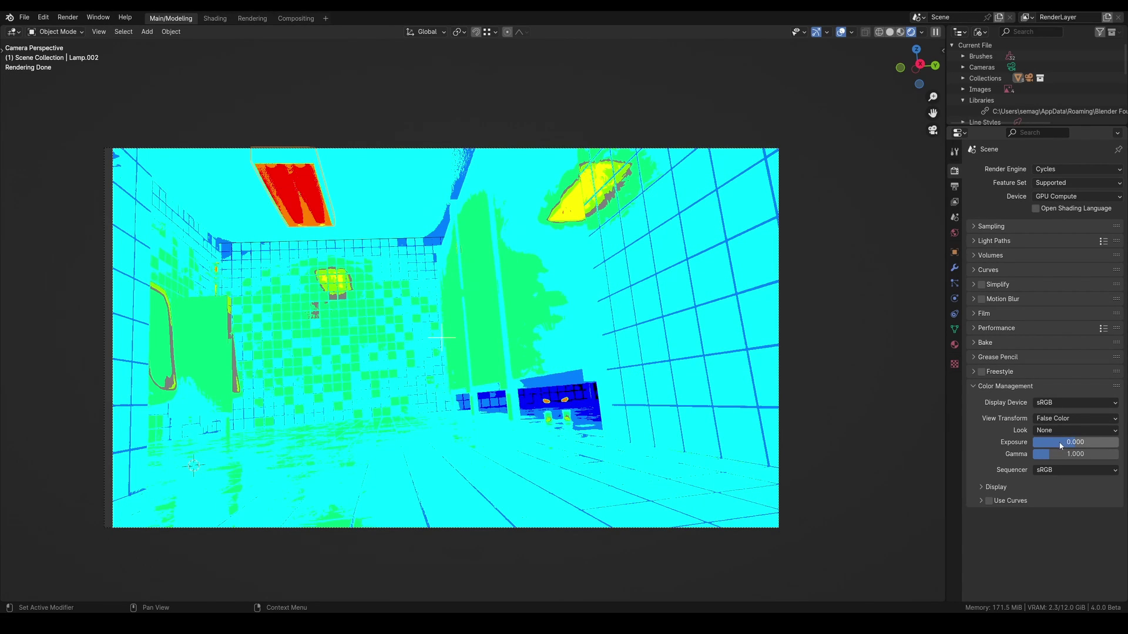
{"action": "left_click_drag", "start_coordinate": [1072, 445], "coordinate": [1078, 444]}
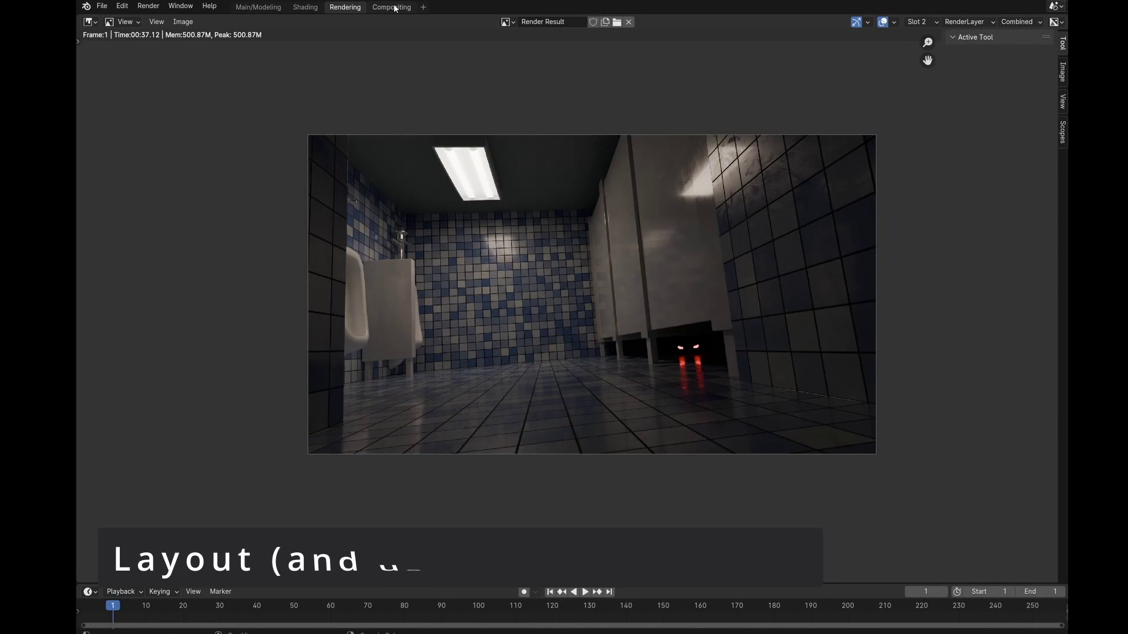
- Open the Compositing workspace and link a Viewer node to the Render Layers image, placing it below the Composite node
{"action": "left_click", "coordinate": [392, 7]}
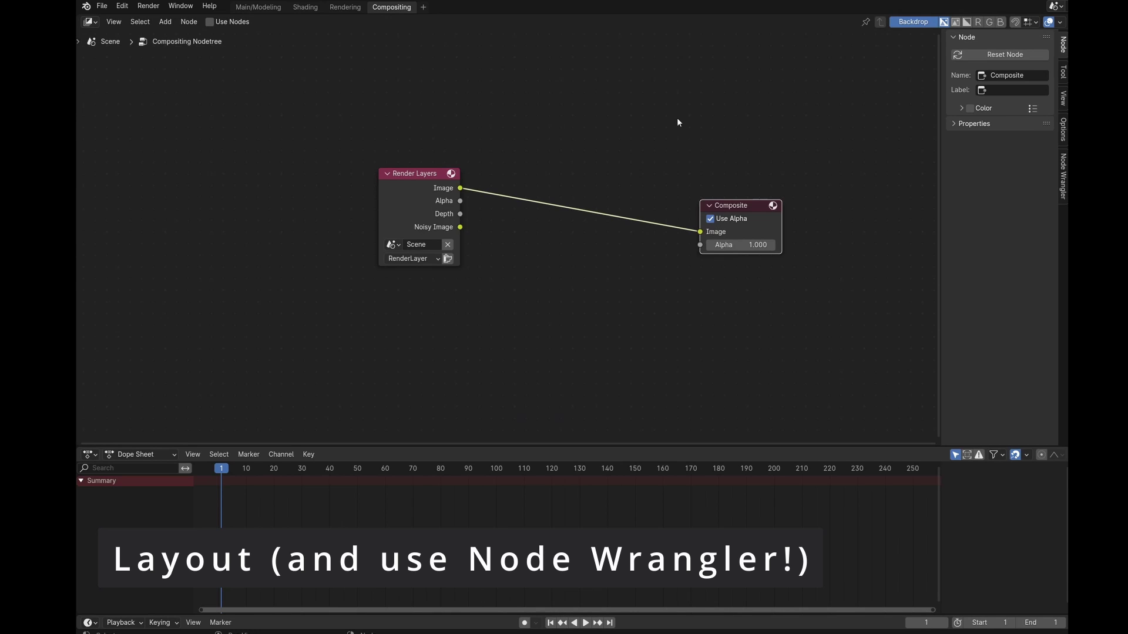
{"action": "left_click", "coordinate": [402, 178], "text": "ctrl+shift"}
{"action": "left_click_drag", "start_coordinate": [532, 191], "coordinate": [738, 298]}
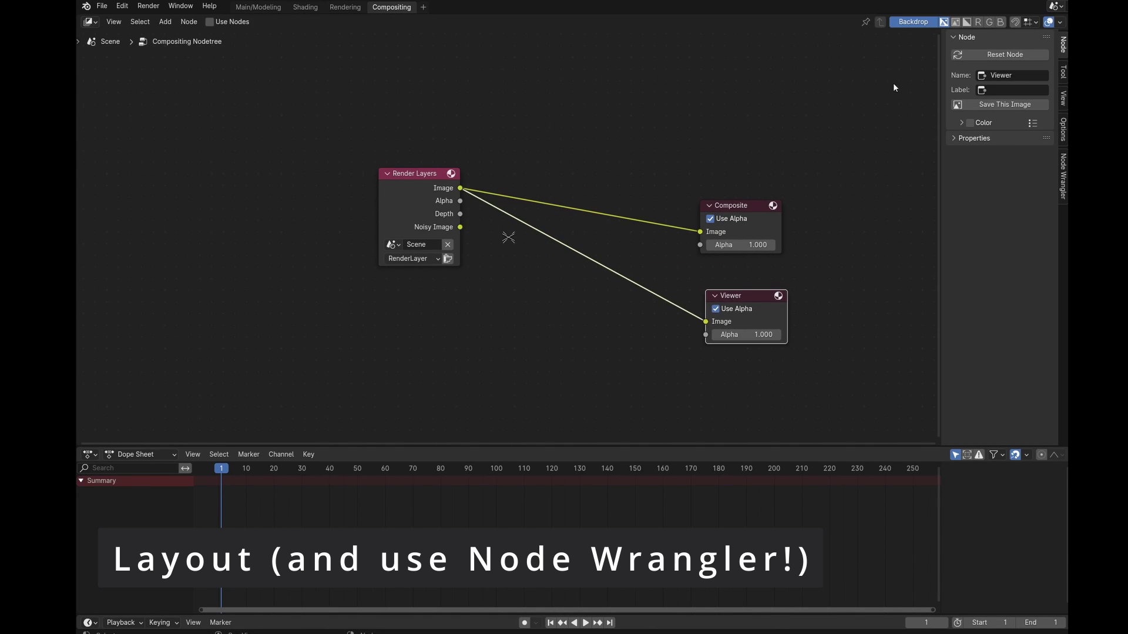
- Enable Use Nodes and turn off Use Alpha on the Viewer node, spacing the Render Layers node away from the outputs
{"action": "left_click", "coordinate": [230, 24]}
{"action": "middle_click_drag", "start_coordinate": [605, 133], "coordinate": [519, 177]}
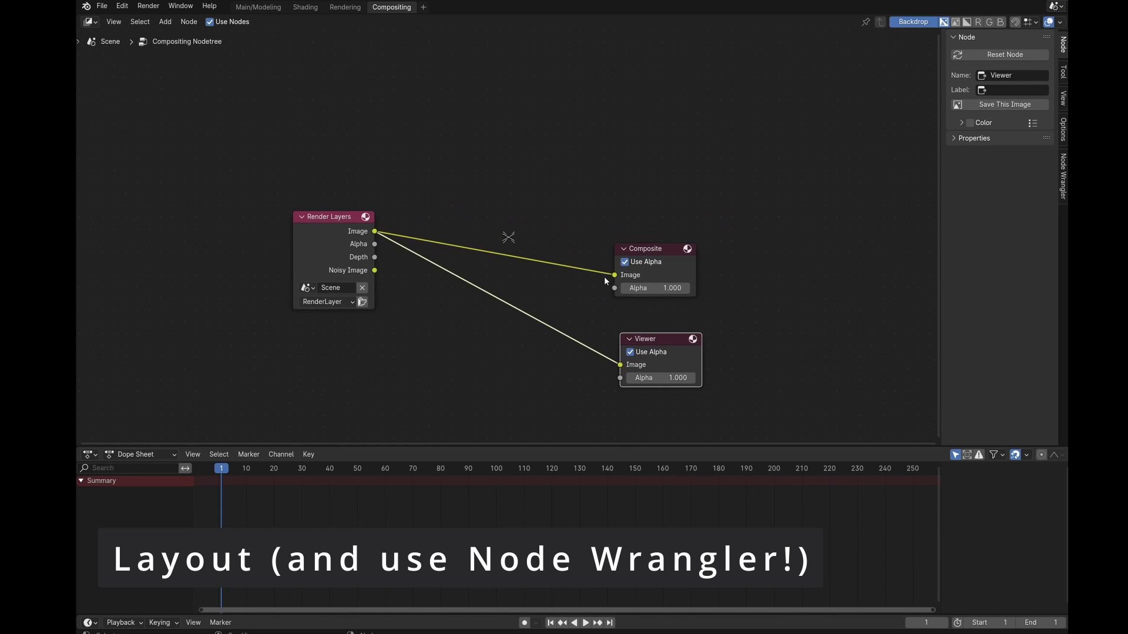
{"action": "left_click", "coordinate": [672, 348]}
{"action": "left_click_drag", "start_coordinate": [672, 348], "coordinate": [671, 341]}
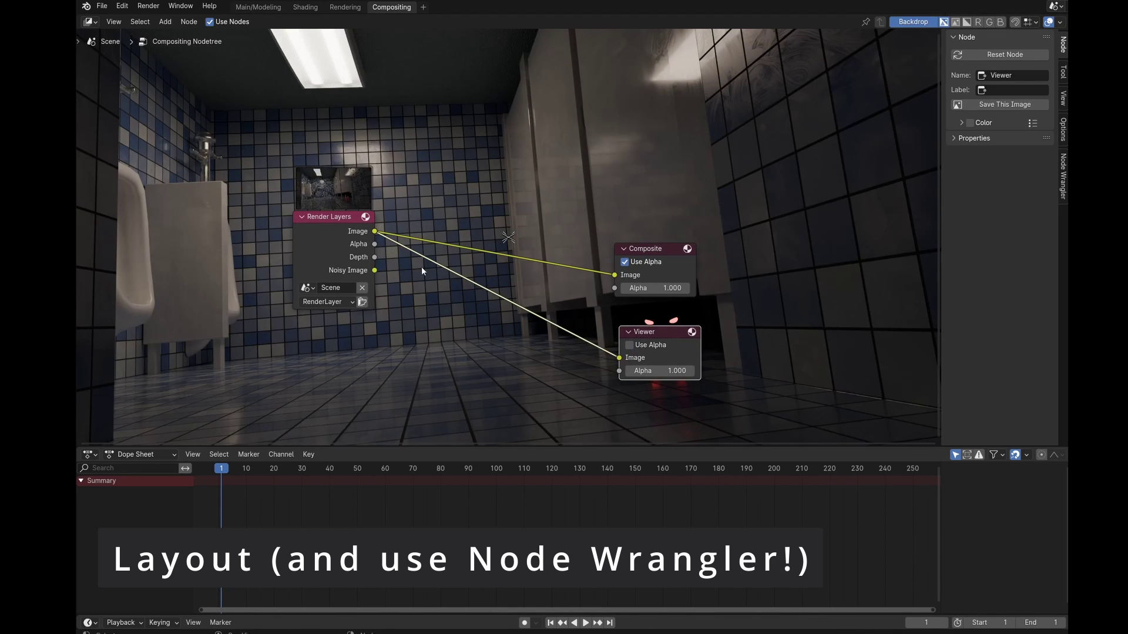
{"action": "left_click_drag", "start_coordinate": [327, 233], "coordinate": [297, 273]}
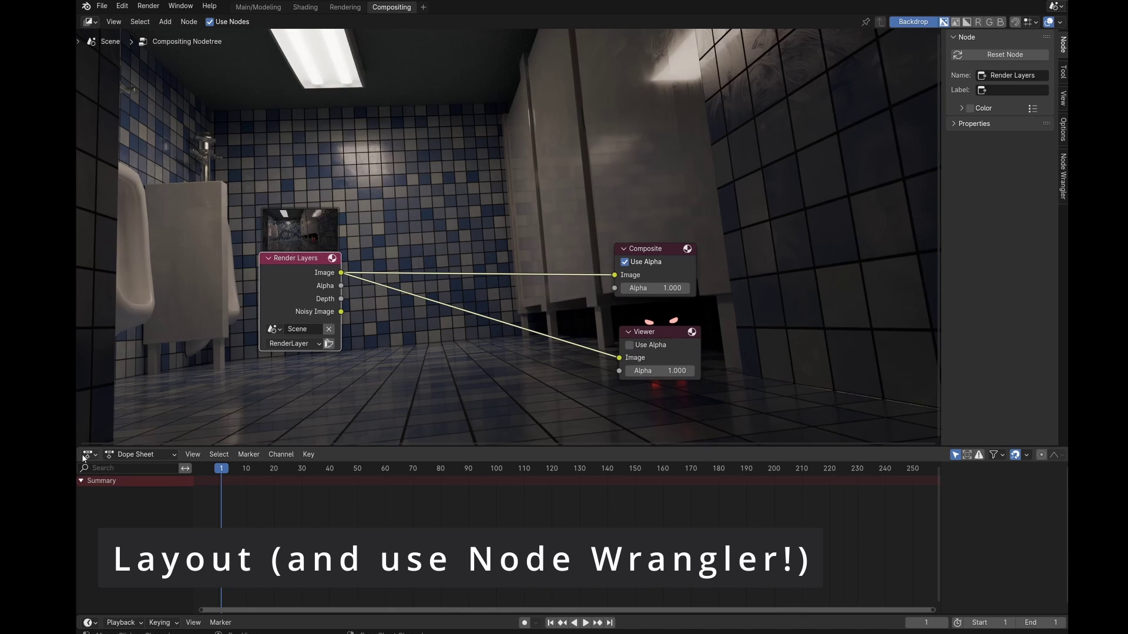
- Merge the Dope Sheet area into the compositor, then split the compositor into two stacked areas
{"action": "mouse_move", "coordinate": [78, 447]}
{"action": "left_mouse_down"}
{"action": "mouse_move", "coordinate": [94, 431]}
{"action": "mouse_move", "coordinate": [108, 479]}
{"action": "left_mouse_up"}
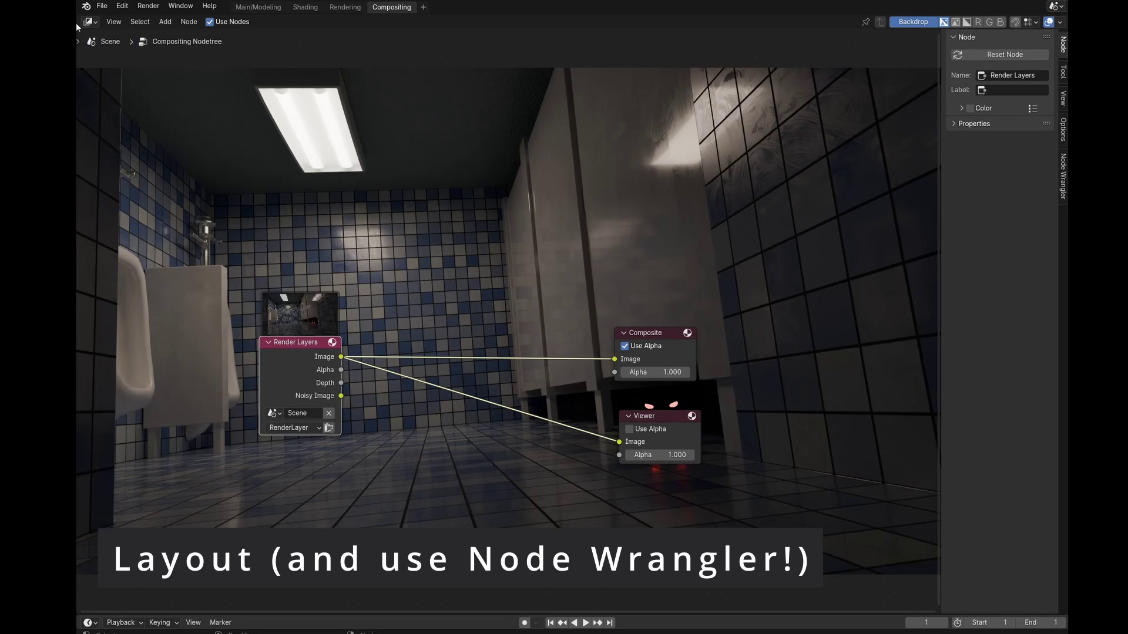
{"action": "left_click_drag", "start_coordinate": [79, 14], "coordinate": [82, 274]}
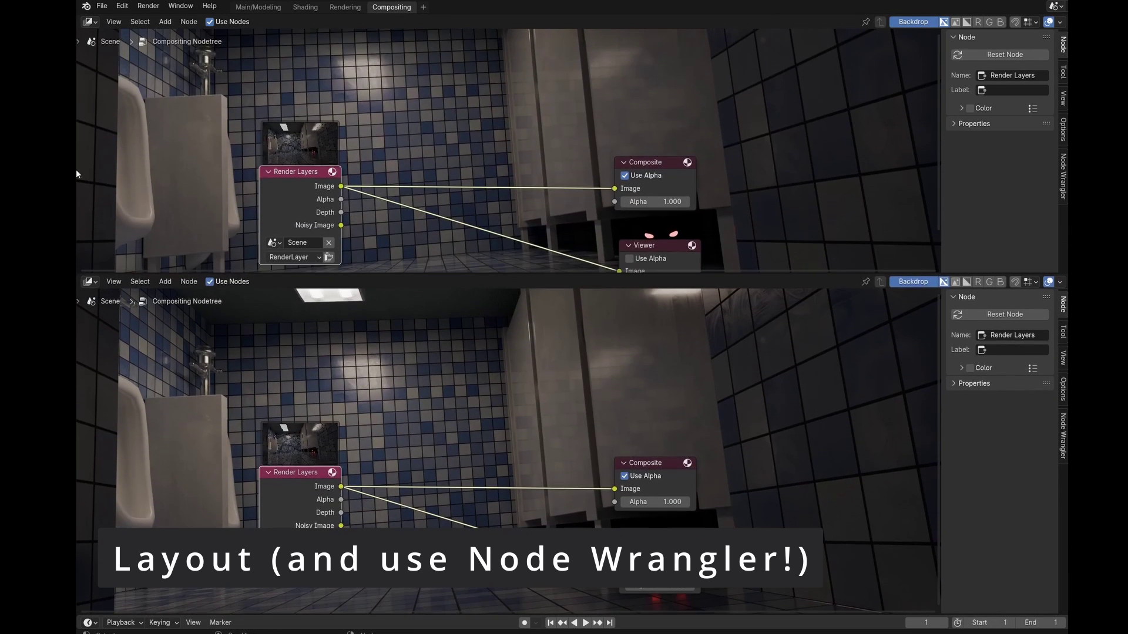
- Turn the upper area into an Image Editor that shows the whole Viewer Node image
{"action": "left_click", "coordinate": [90, 22]}
{"action": "left_click", "coordinate": [117, 66]}
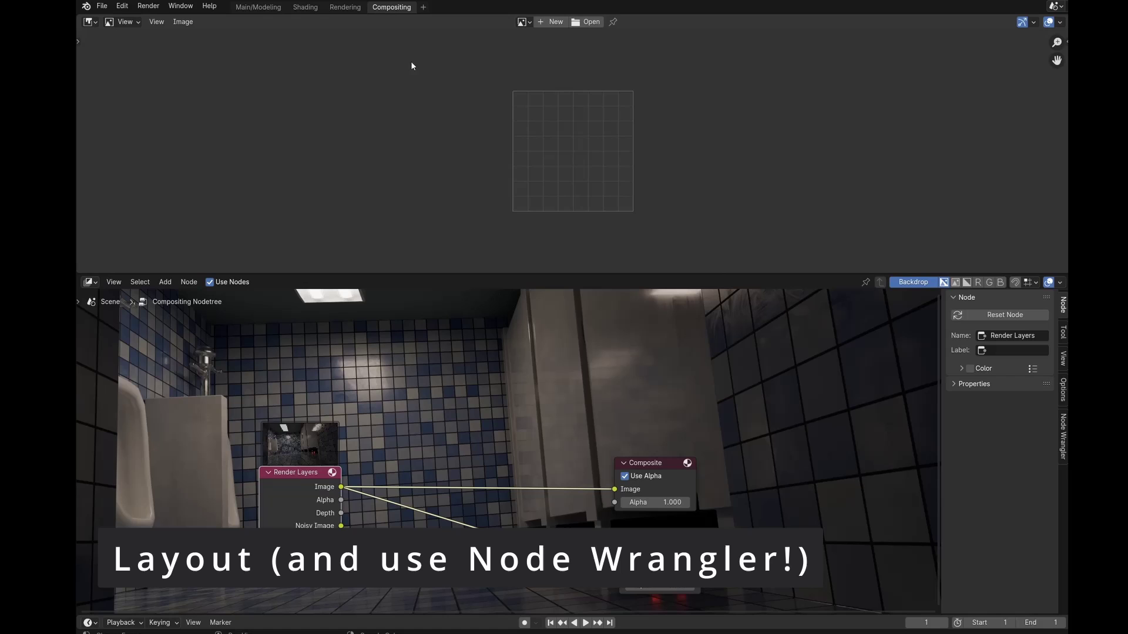
{"action": "left_click", "coordinate": [523, 22]}
{"action": "left_click", "coordinate": [552, 62]}
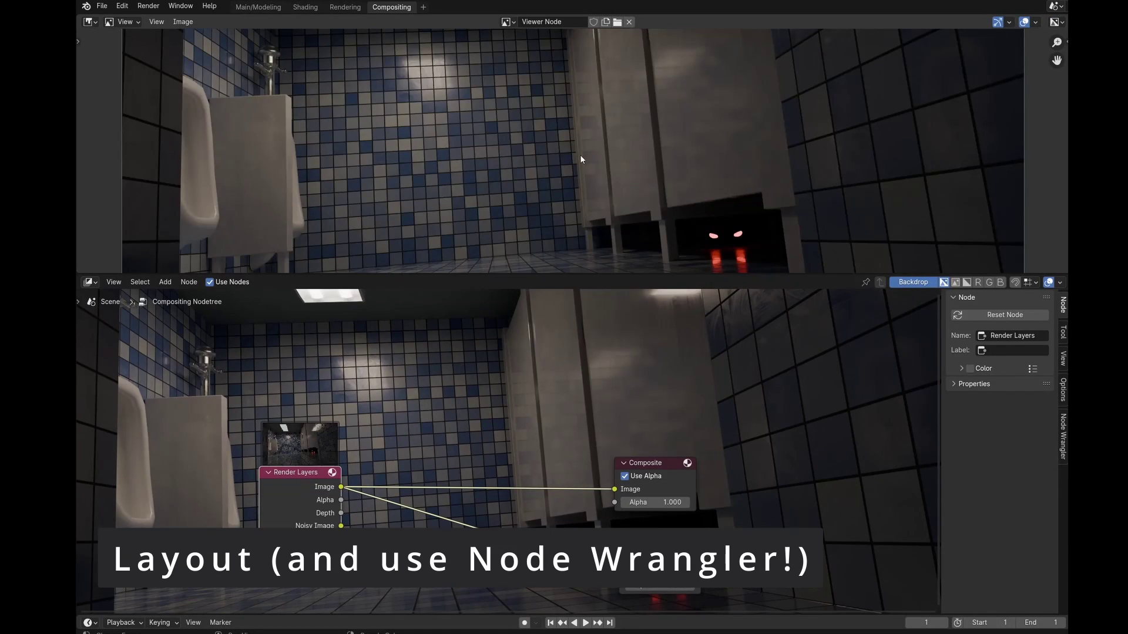
{"action": "key", "text": "Home"}
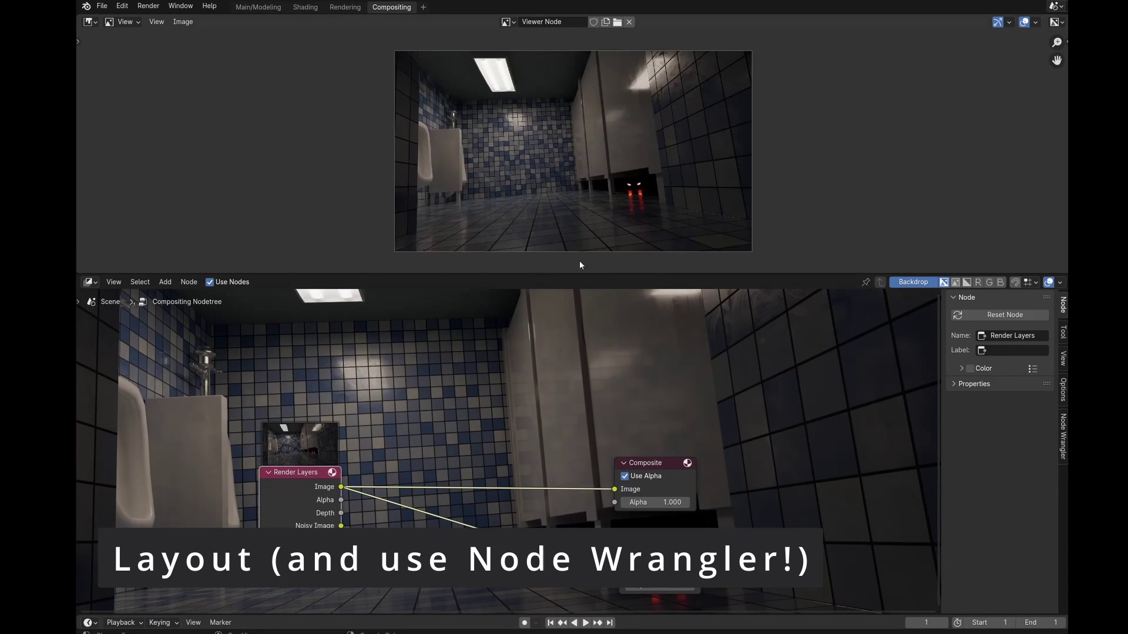
- Turn off the compositor backdrop and add a shared reroute on the links to the Composite and Viewer nodes
{"action": "left_click", "coordinate": [903, 287]}
{"action": "middle_click_drag", "start_coordinate": [523, 390], "coordinate": [610, 343], "text": "shift"}
{"action": "scroll", "coordinate": [636, 380], "scroll_direction": "up", "scroll_amount": 4}
{"action": "middle_click_drag", "start_coordinate": [578, 393], "coordinate": [534, 376], "text": "shift"}
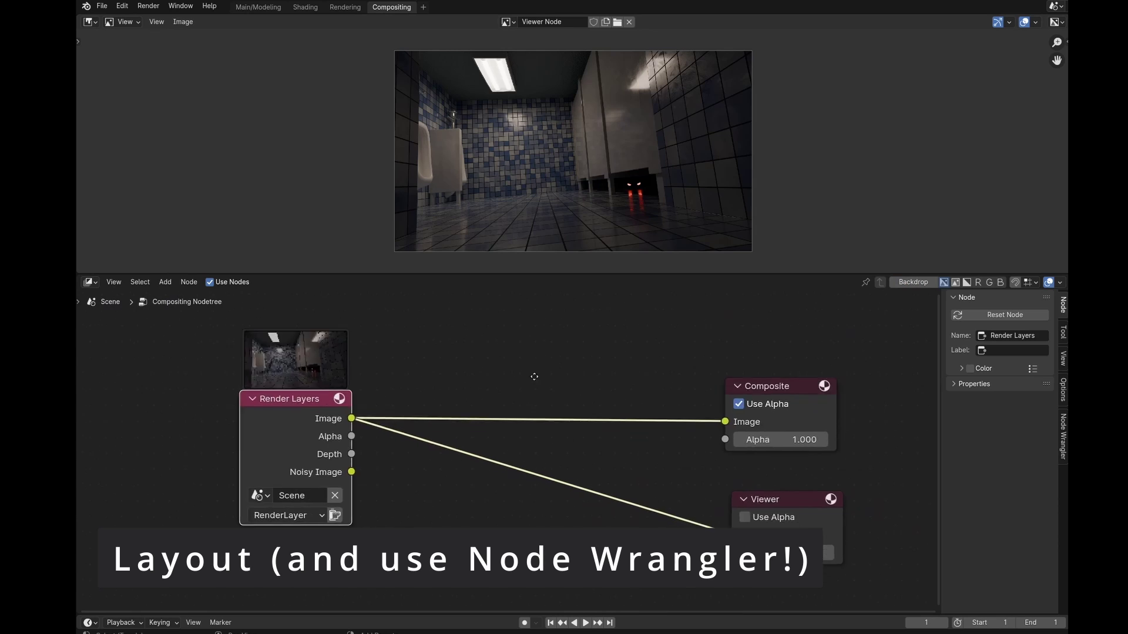
{"action": "scroll", "coordinate": [534, 377], "scroll_direction": "down", "scroll_amount": 2}
{"action": "right_click_drag", "start_coordinate": [612, 404], "coordinate": [618, 496], "text": "shift"}
- Move the Render Layers node farther away from the output nodes to make room for the effect nodes
{"action": "left_click_drag", "start_coordinate": [326, 417], "coordinate": [90, 410]}
{"action": "middle_click_drag", "start_coordinate": [322, 421], "coordinate": [498, 389]}
{"action": "scroll", "coordinate": [669, 414], "scroll_direction": "down", "scroll_amount": 4}
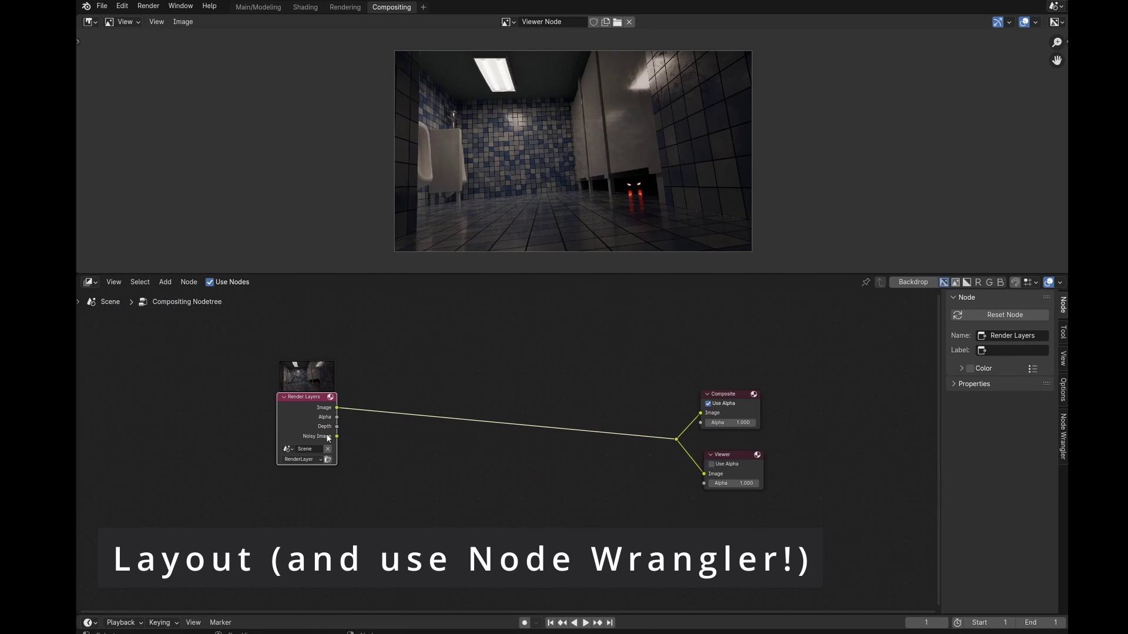
{"action": "left_click_drag", "start_coordinate": [299, 408], "coordinate": [178, 410]}
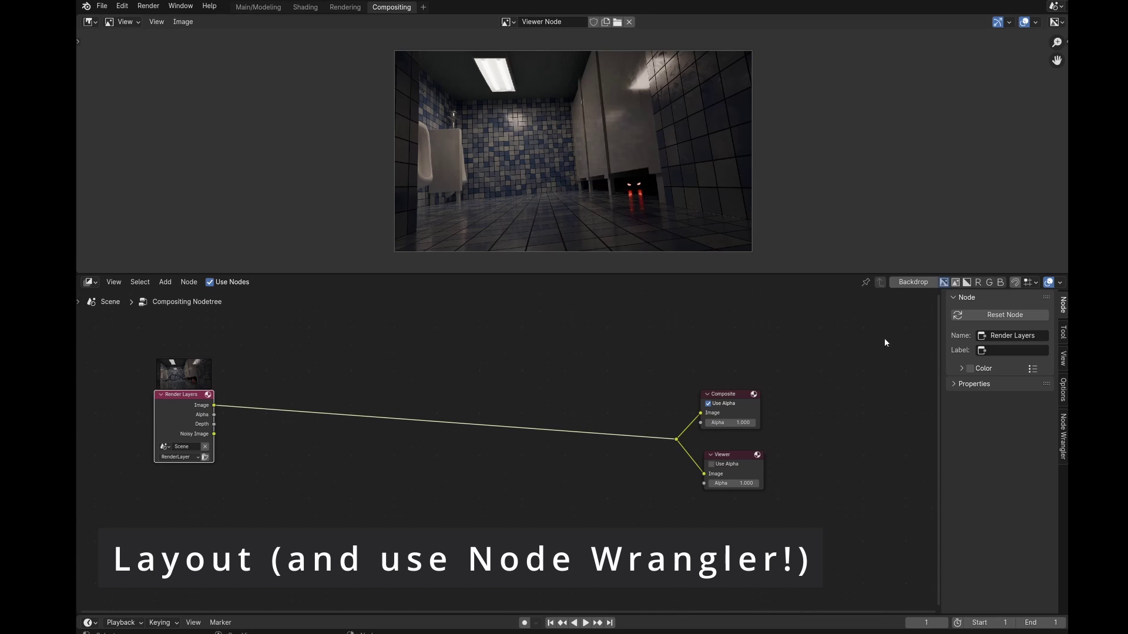
- Turn on Buffer Groups in the compositor's performance options and hide the sidebar
{"action": "left_click", "coordinate": [1065, 393]}
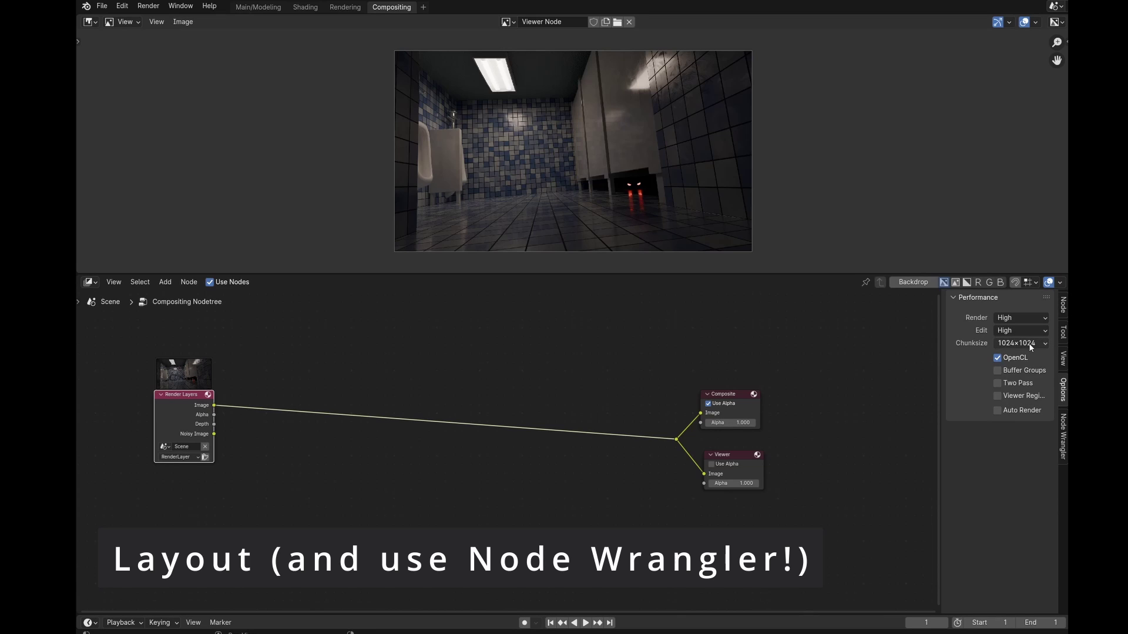
{"action": "left_click", "coordinate": [1039, 371]}
{"action": "key", "text": "n"}
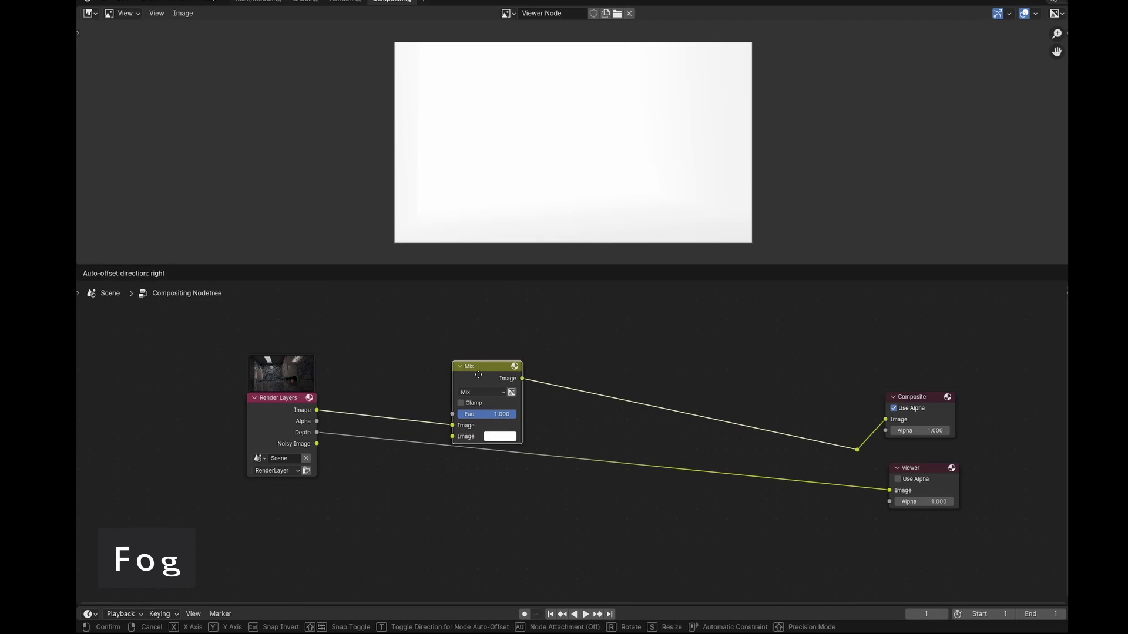
- Place the Mix node on the link between the Render Layers image and the reroute, and preview the reroute's output
{"action": "left_click", "coordinate": [477, 369]}
{"action": "left_click", "coordinate": [483, 372], "text": "ctrl+shift"}
{"action": "left_click", "coordinate": [857, 451], "text": "ctrl+shift"}
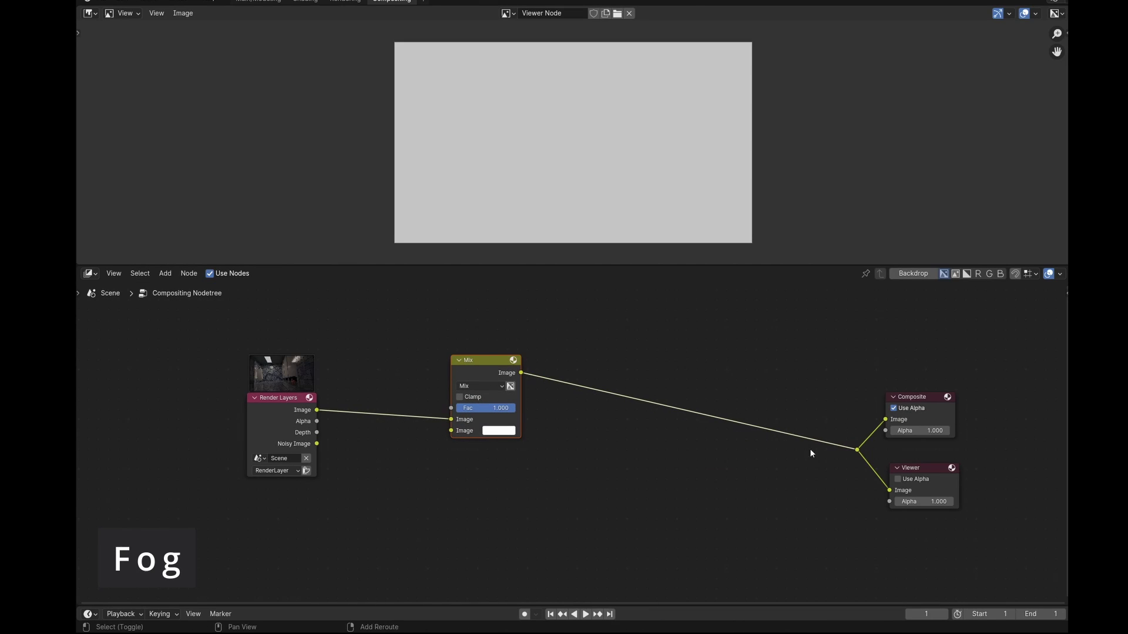
- Set the Mix node's factor to 0.5
{"action": "left_click", "coordinate": [493, 431]}
{"action": "double_click", "coordinate": [474, 409]}
{"action": "type", "text": "0l5"}
{"action": "key", "text": "Return"}
{"action": "double_click", "coordinate": [464, 409]}
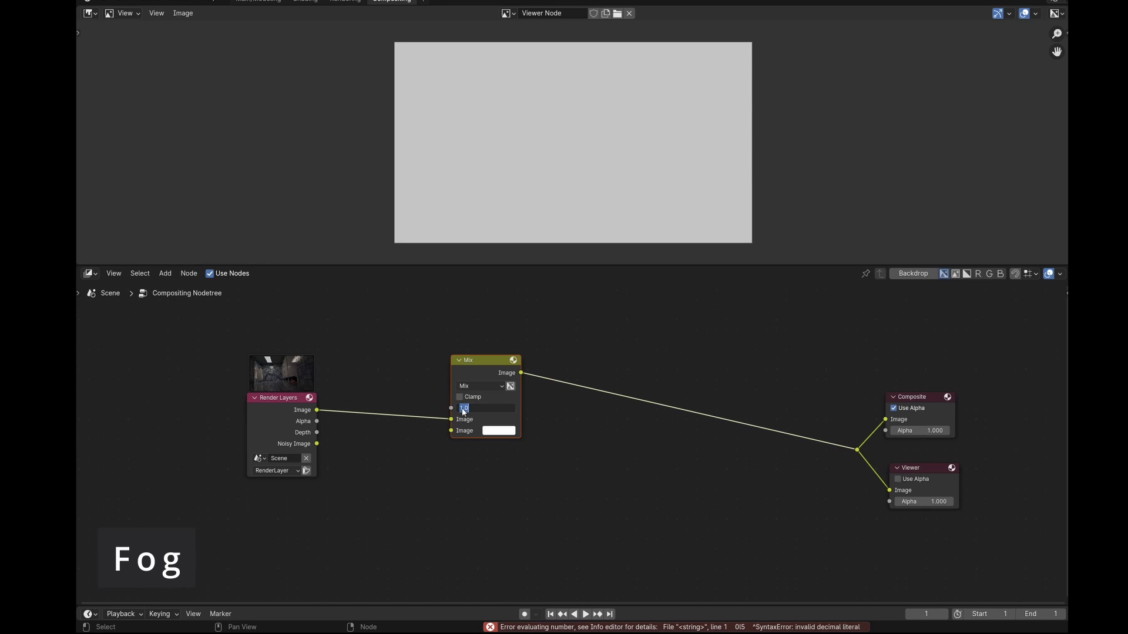
{"action": "type", "text": "0.5"}
{"action": "key", "text": "Return"}
- Set the brightness value of the Mix node's second image colour to 0.8
{"action": "left_click", "coordinate": [499, 431]}
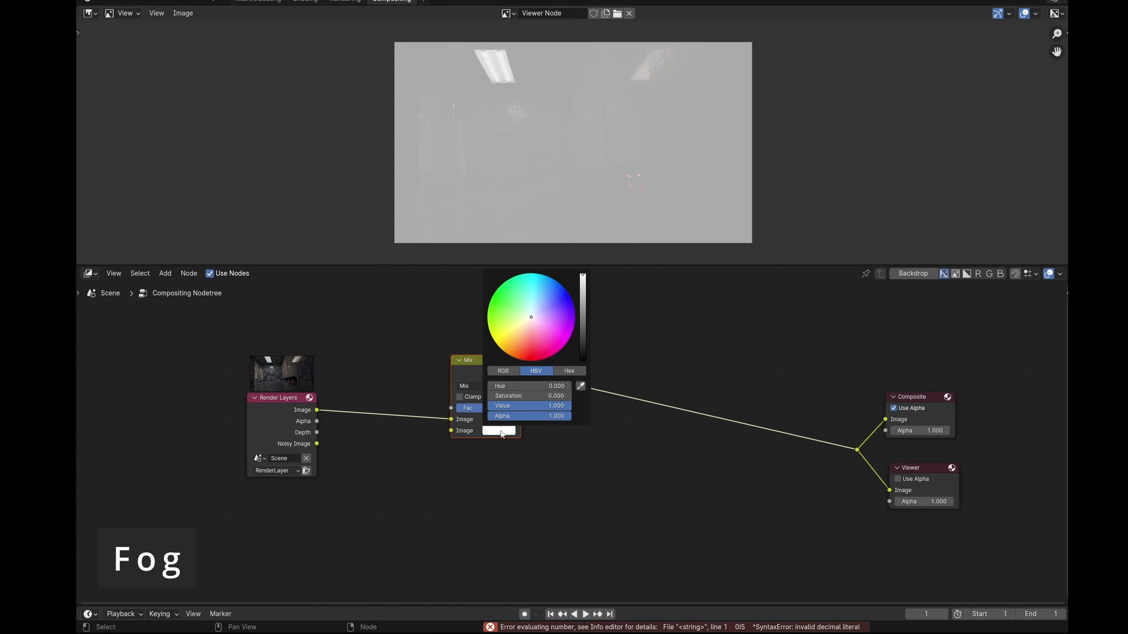
{"action": "double_click", "coordinate": [545, 406]}
{"action": "type", "text": "0.8"}
{"action": "key", "text": "Return"}
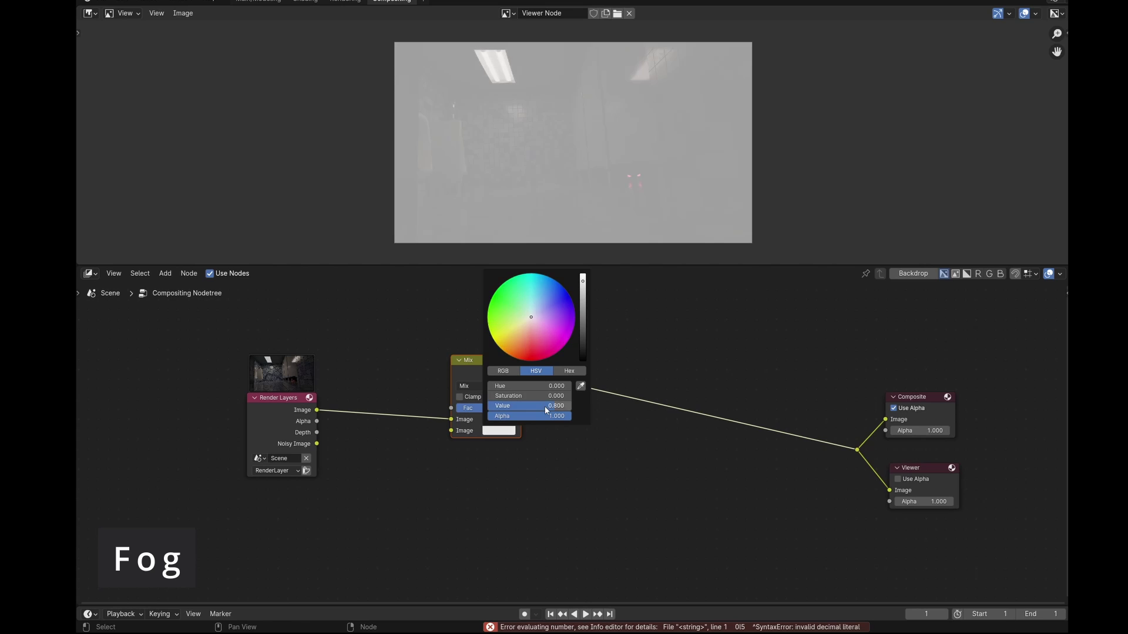
- Add a Map Range node fed by the Depth output of Render Layers, placed beside that node
{"action": "left_click_drag", "start_coordinate": [317, 433], "coordinate": [363, 469]}
{"action": "type", "text": "map ra"}
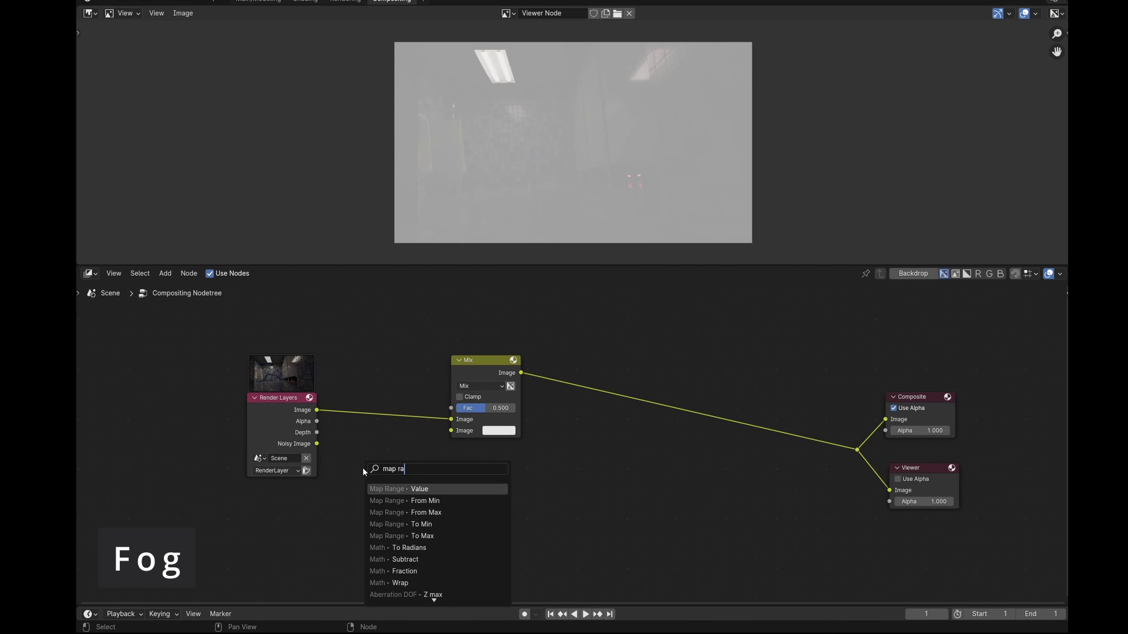
{"action": "key", "text": "Return"}
{"action": "left_click", "coordinate": [351, 448]}
- Connect the Map Range value to the Mix node's factor and move the Mix node clear of it
{"action": "left_click_drag", "start_coordinate": [419, 451], "coordinate": [451, 408]}
{"action": "left_click", "coordinate": [492, 361]}
{"action": "left_click_drag", "start_coordinate": [493, 361], "coordinate": [555, 384]}
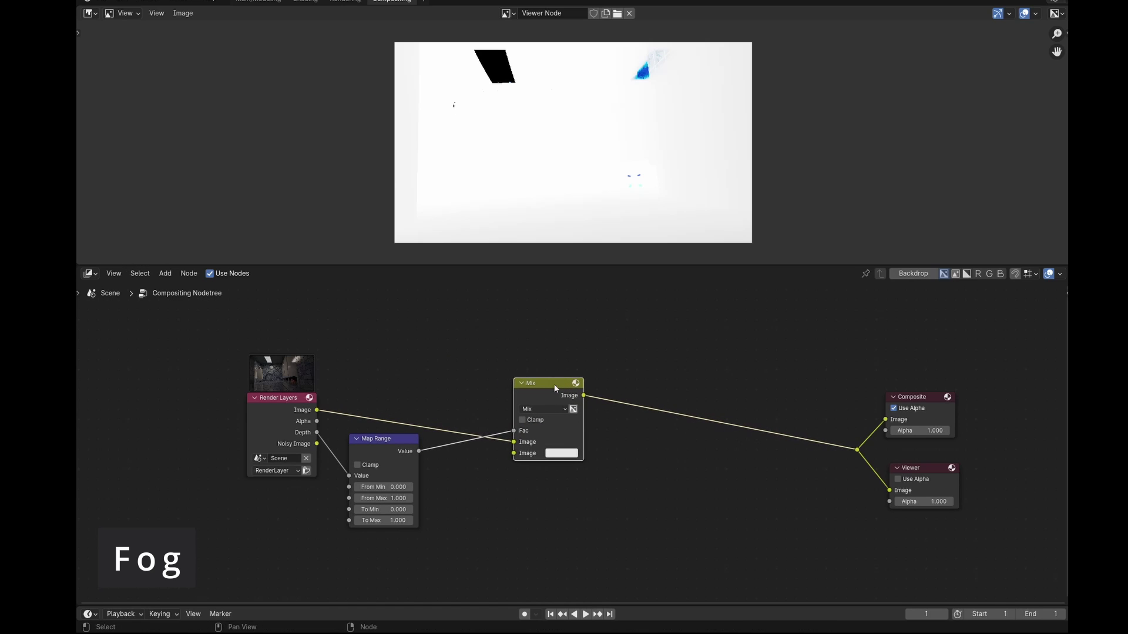
- Preview the Map Range output and set its From Min to 9 and From Max to 50
{"action": "left_click", "coordinate": [383, 445], "text": "ctrl+shift"}
{"action": "left_click", "coordinate": [368, 499]}
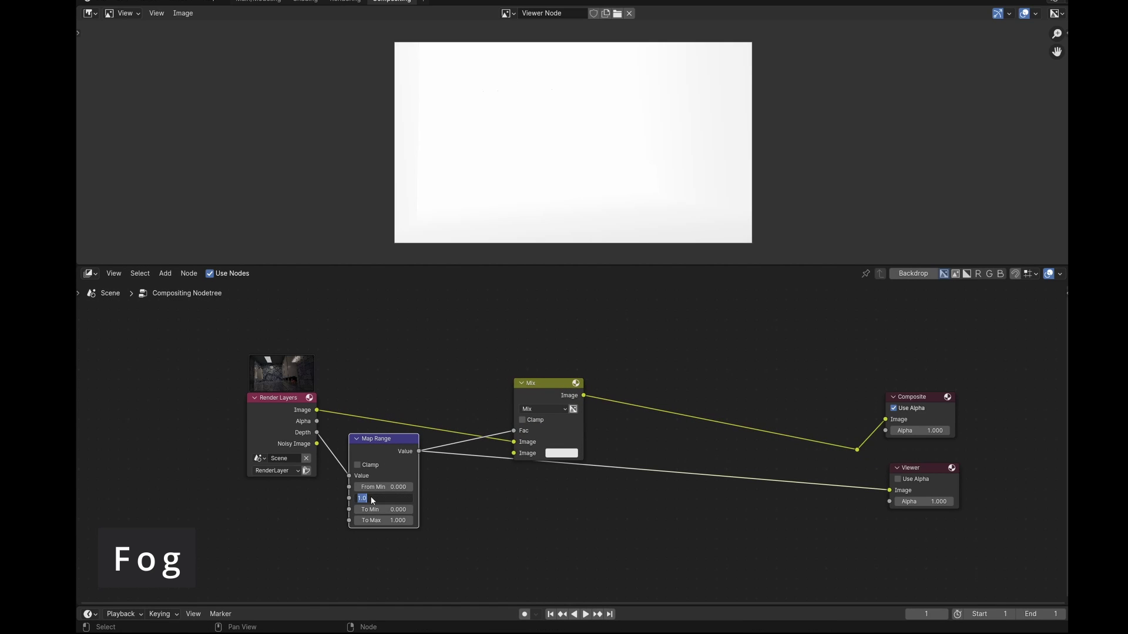
{"action": "type", "text": "100"}
{"action": "key", "text": "Return"}
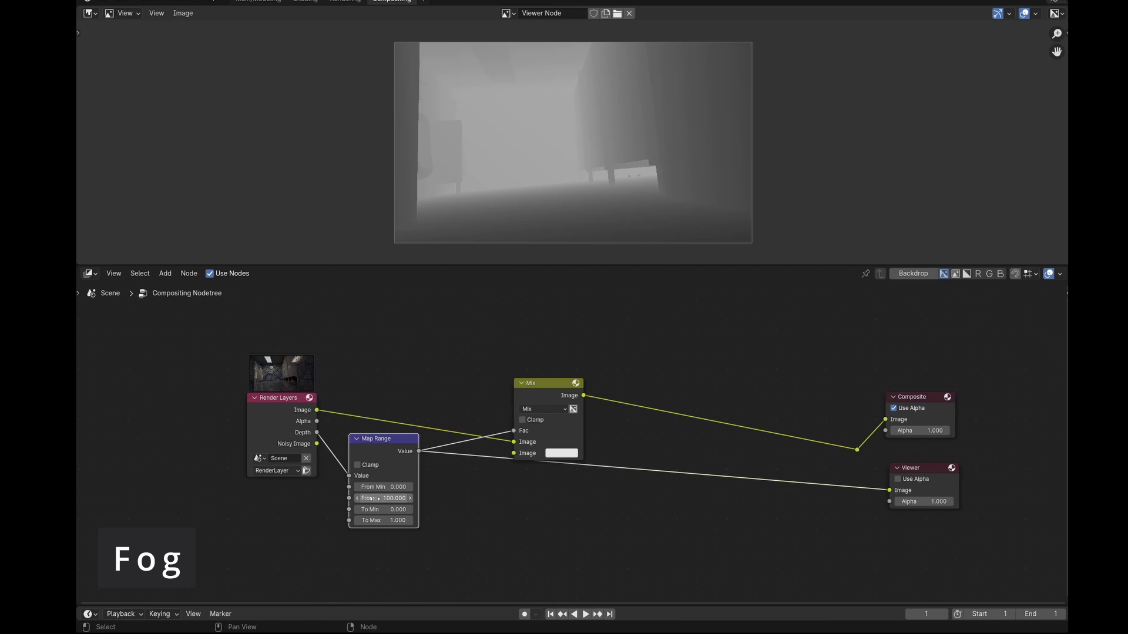
{"action": "left_click", "coordinate": [384, 500]}
{"action": "type", "text": "50"}
{"action": "key", "text": "Return"}
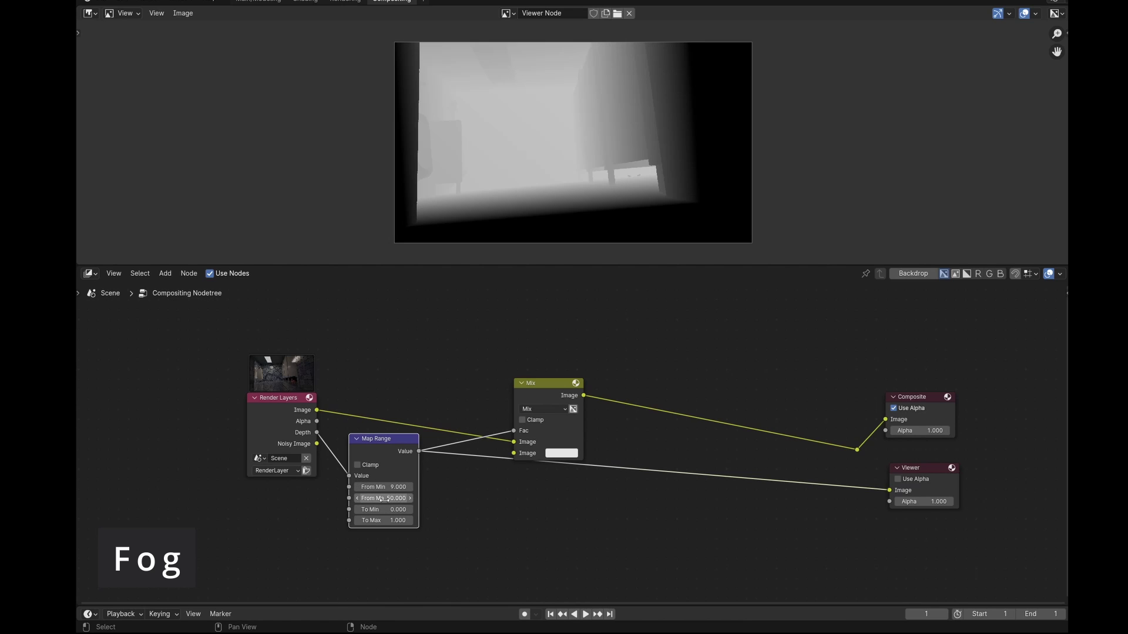
- Preview the final composite from the reroute again and set the Map Range's To Max to 0.1
{"action": "left_click", "coordinate": [859, 451], "text": "ctrl+shift"}
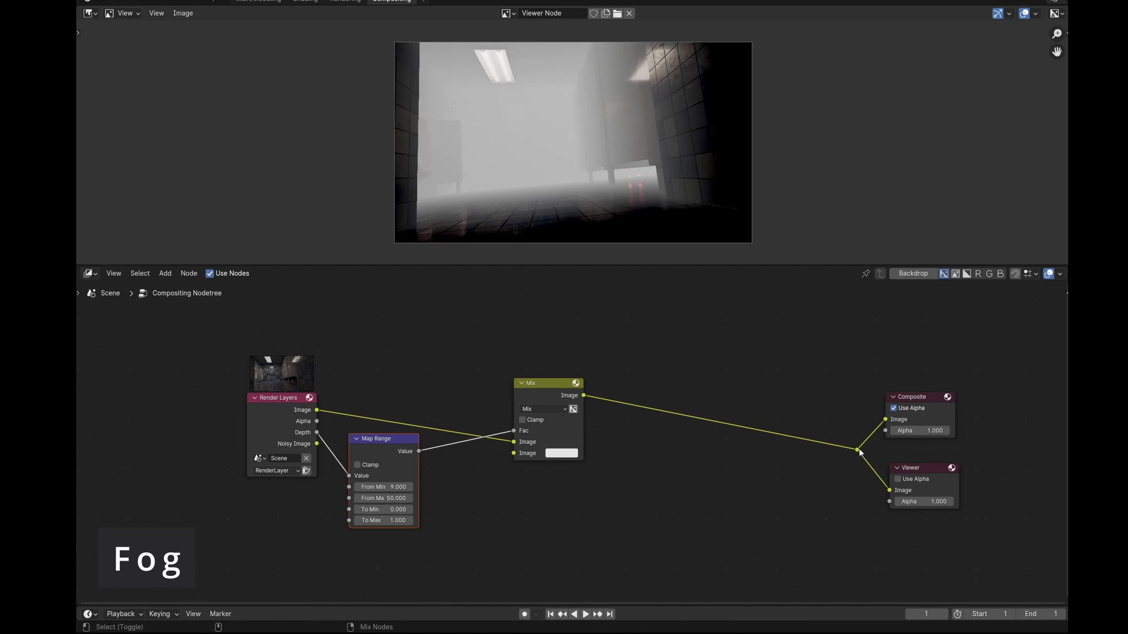
{"action": "left_click", "coordinate": [380, 522]}
{"action": "type", "text": "0.1"}
{"action": "key", "text": "Return"}
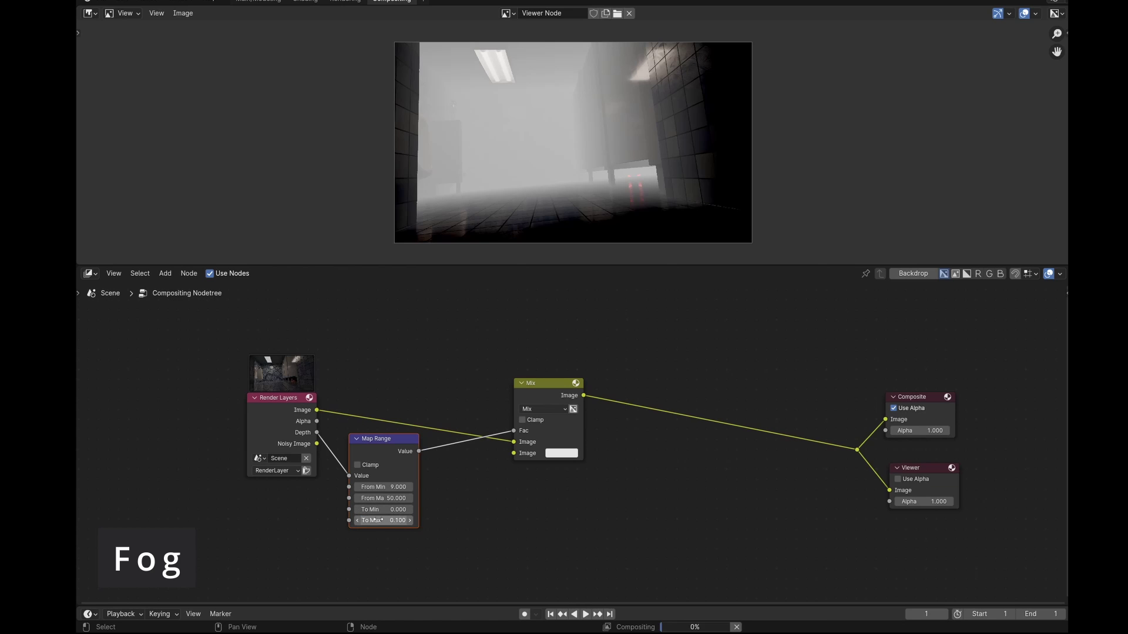
- Change the Mix node's fog colour to orange, with hue about 0.046 and saturation about 0.901
{"action": "scroll", "coordinate": [559, 478], "scroll_direction": "up", "scroll_amount": 2}
{"action": "left_click", "coordinate": [555, 459]}
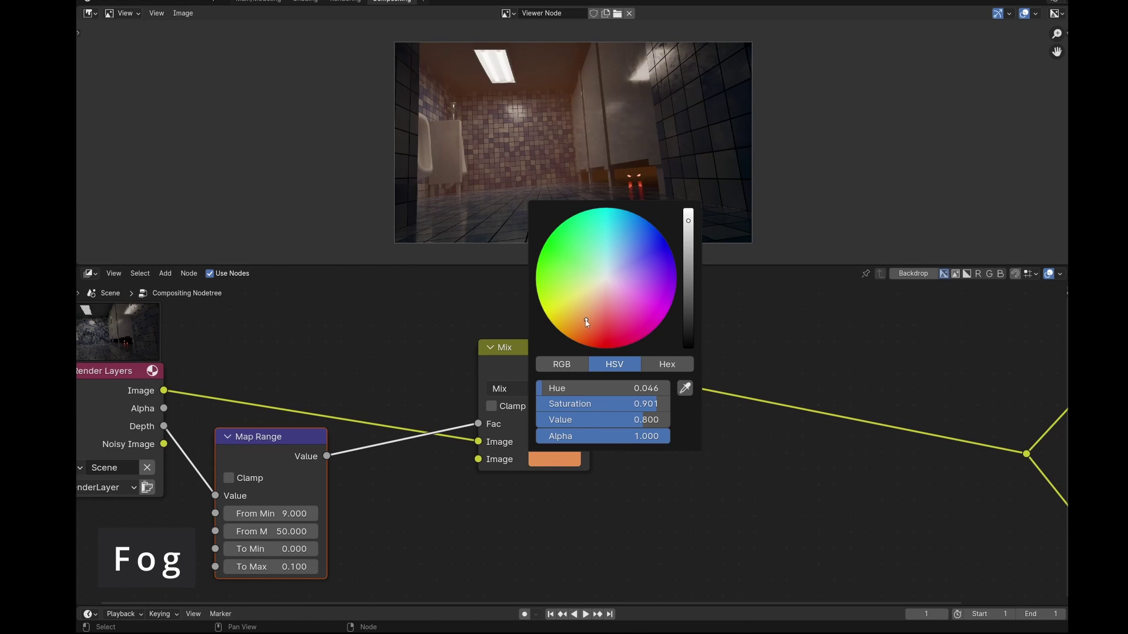
- Try 0.01 for the fog Map Range's To Max and settle on 0.05
{"action": "left_click", "coordinate": [293, 564]}
{"action": "type", "text": ".0"}
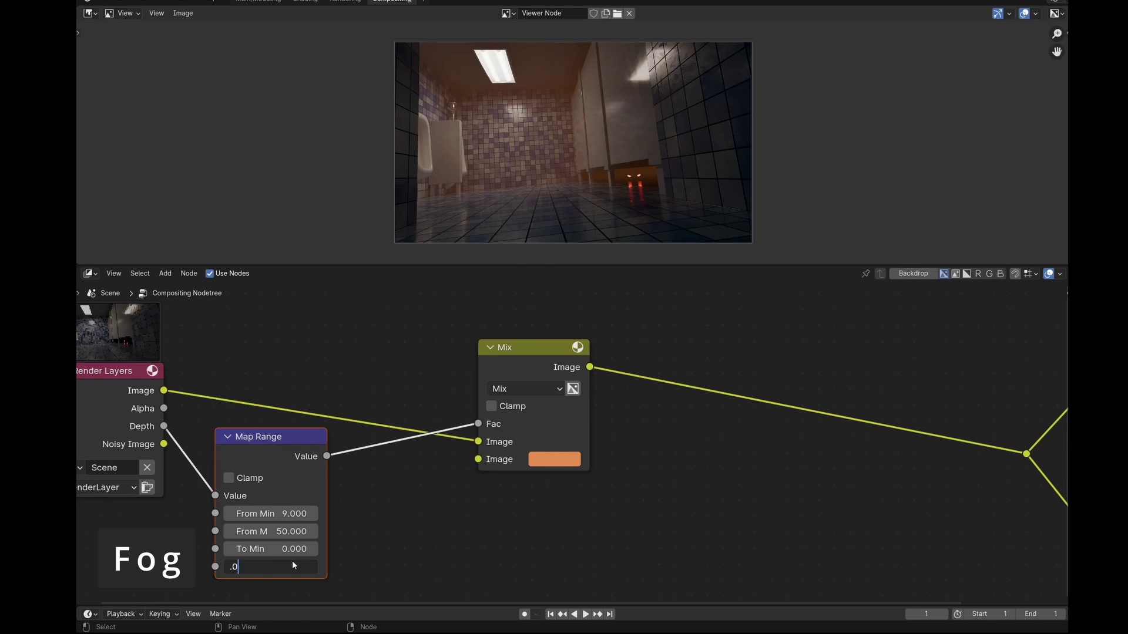
{"action": "type", "text": "1"}
{"action": "key", "text": "Return"}
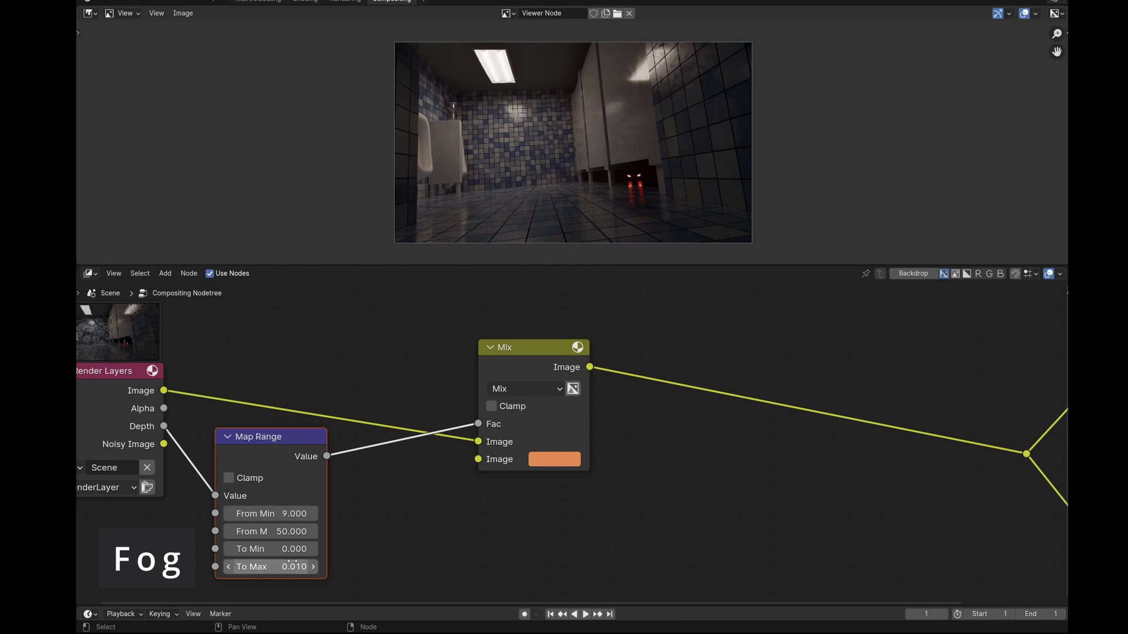
{"action": "left_click", "coordinate": [253, 567]}
{"action": "key", "text": "BackSpace"}
{"action": "type", "text": "5"}
{"action": "key", "text": "Return"}
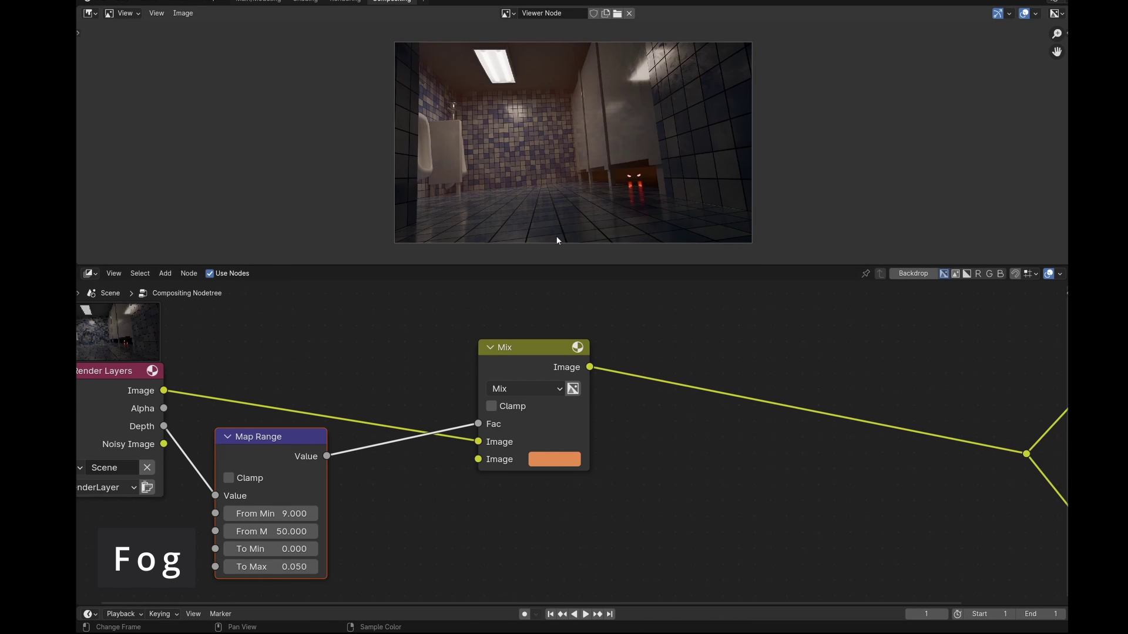
{"action": "scroll", "coordinate": [556, 235], "scroll_direction": "up", "scroll_amount": 2}
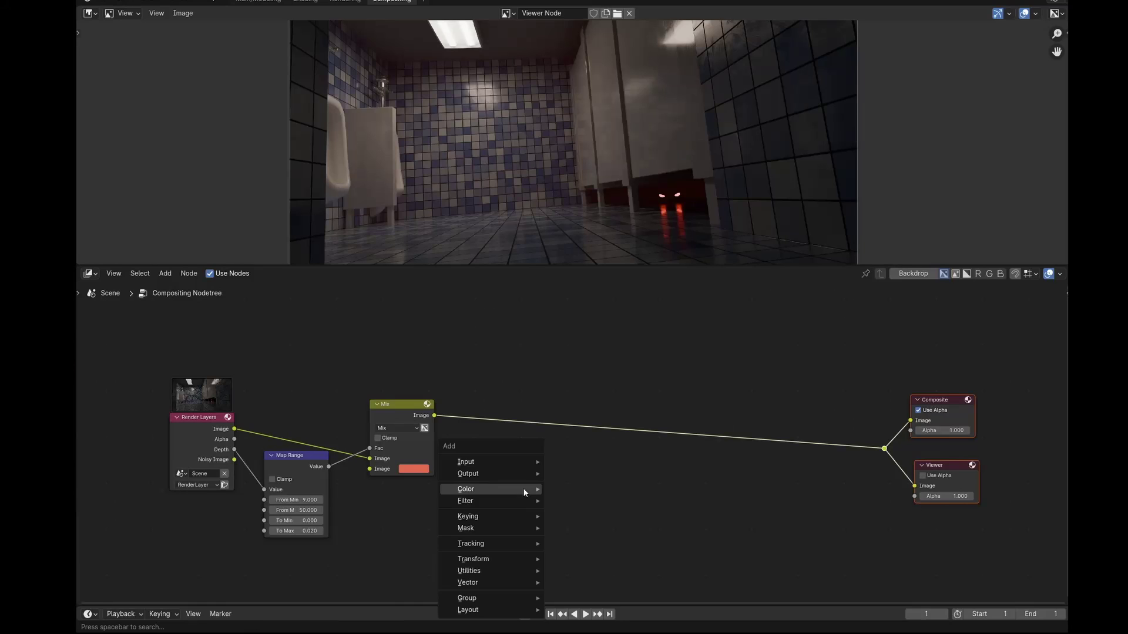
- Insert a Glare node between the Mix node and the outputs, with type Fog Glow and quality High
{"action": "mouse_move", "coordinate": [530, 492]}
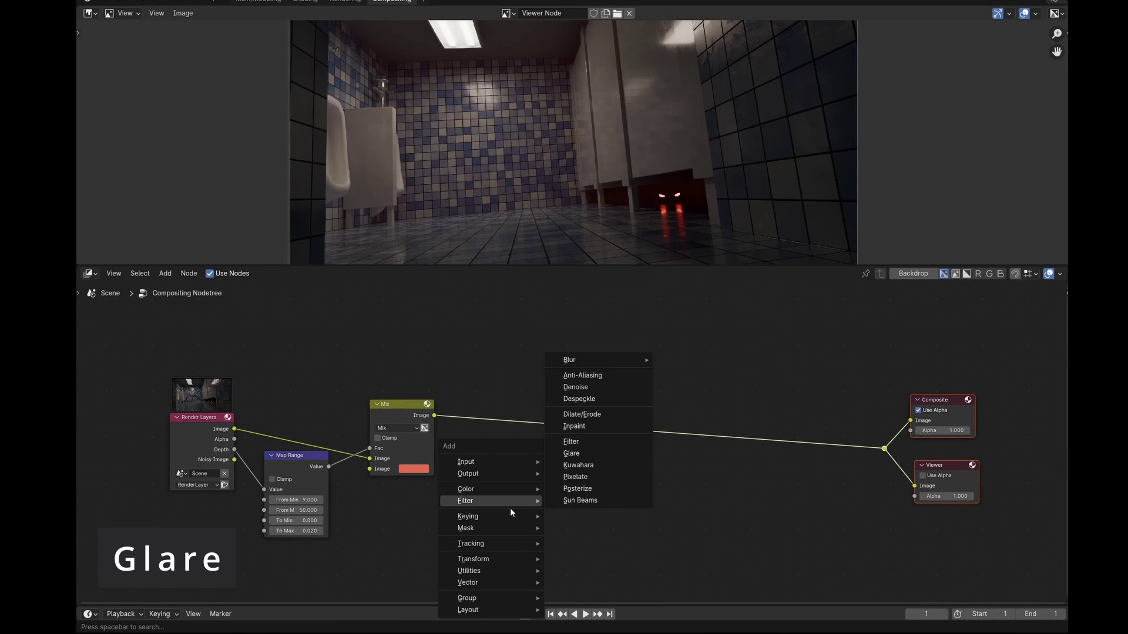
{"action": "left_click", "coordinate": [581, 456]}
{"action": "left_click", "coordinate": [504, 371]}
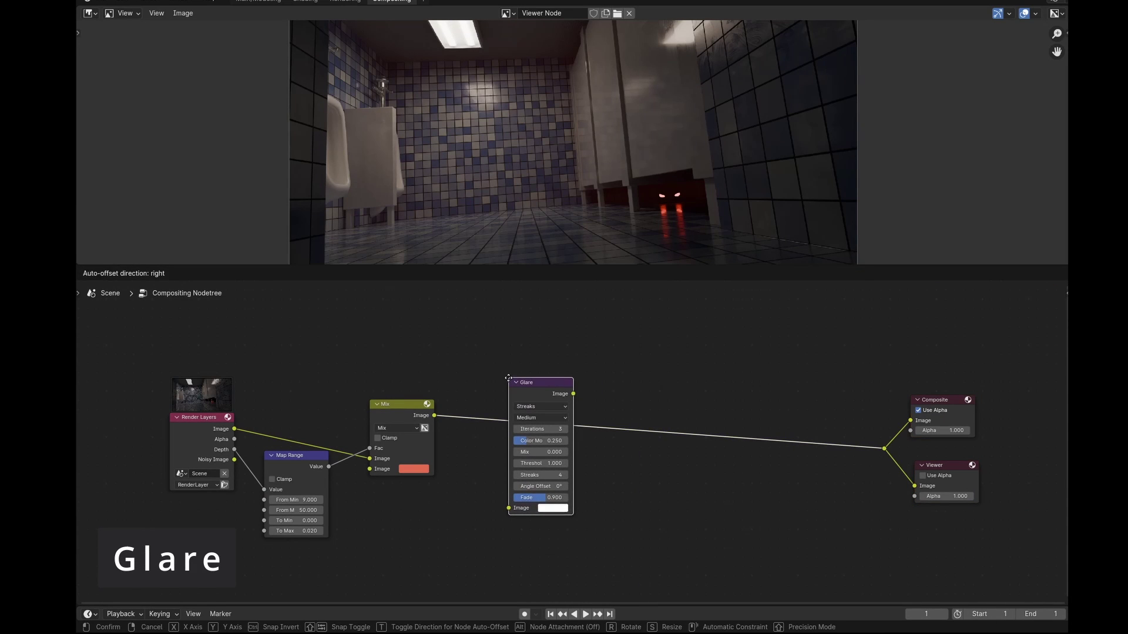
{"action": "left_click", "coordinate": [546, 407]}
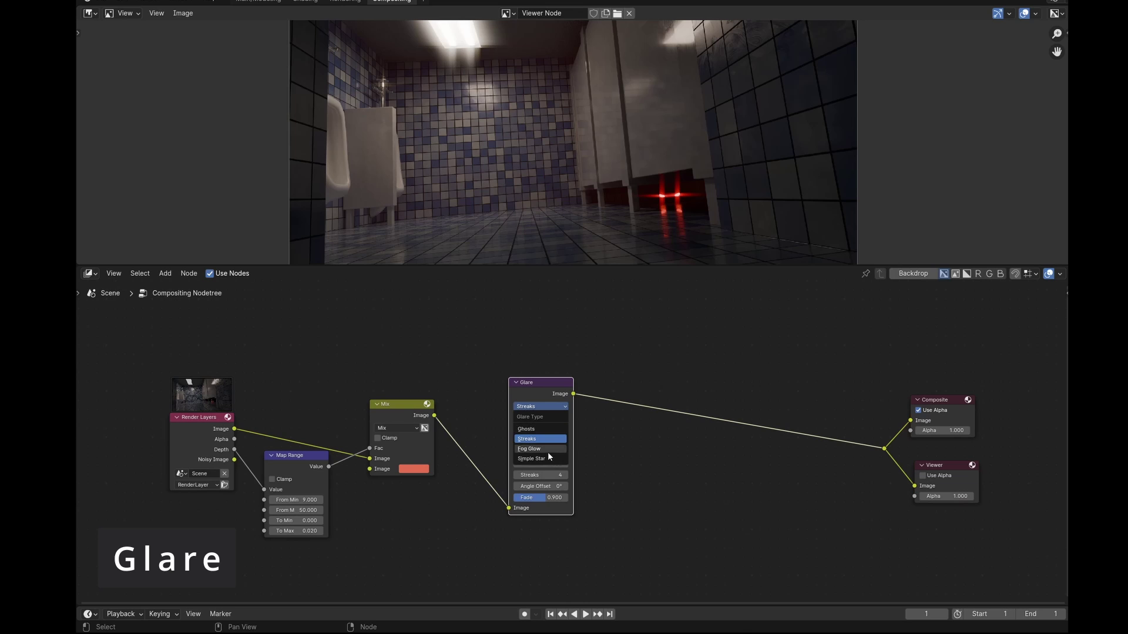
{"action": "left_click", "coordinate": [540, 449]}
{"action": "left_click", "coordinate": [530, 419]}
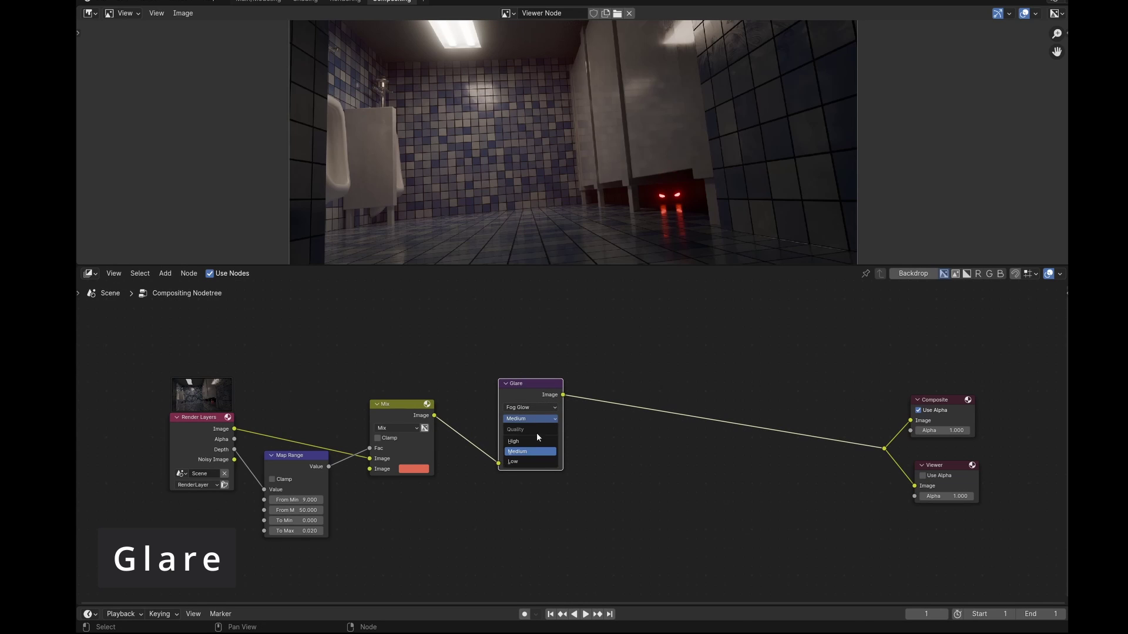
{"action": "left_click", "coordinate": [538, 440]}
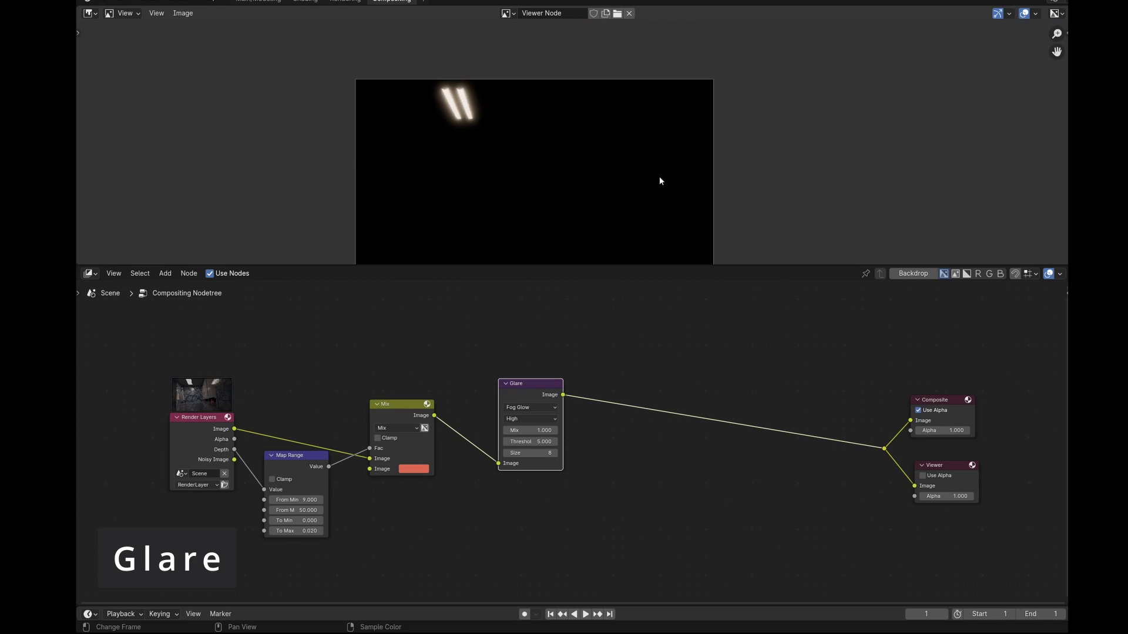
- Try Glare thresholds of 3, 1, 2.5 and 2.3, and settle on a threshold of 2
{"action": "left_click", "coordinate": [530, 442]}
{"action": "type", "text": "3"}
{"action": "key", "text": "Return"}
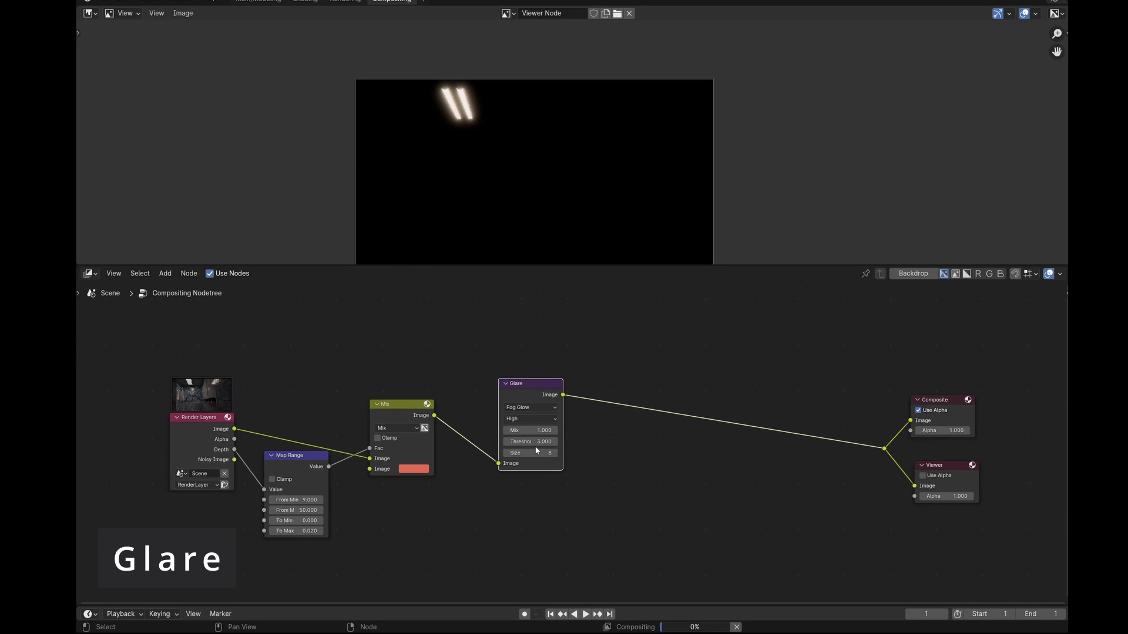
{"action": "left_click", "coordinate": [534, 443]}
{"action": "type", "text": "1"}
{"action": "key", "text": "Return"}
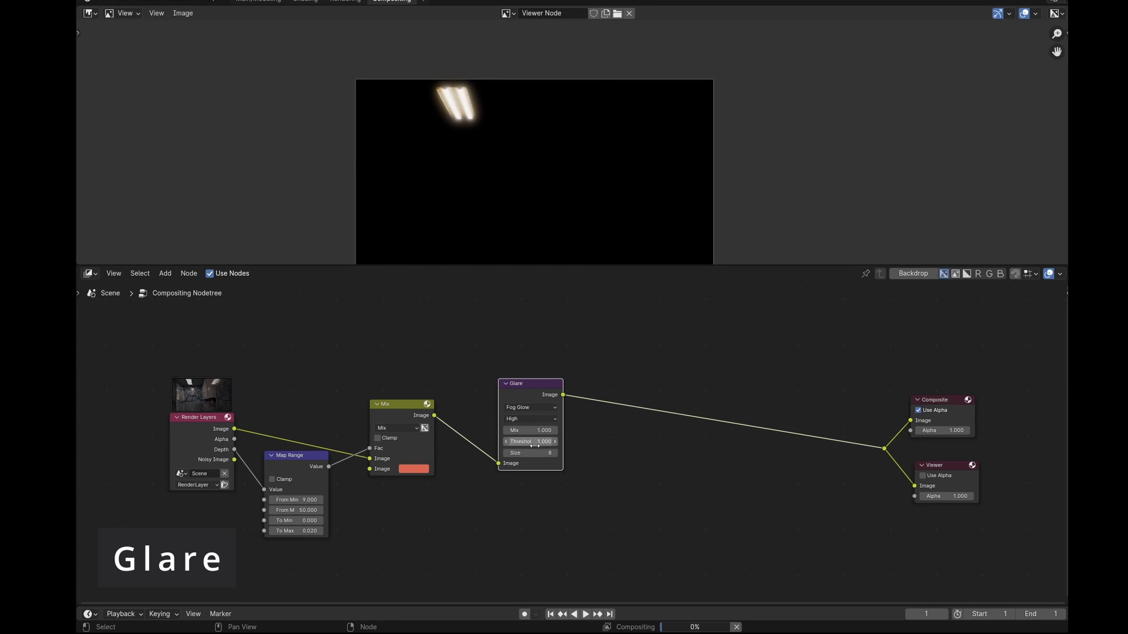
{"action": "left_click", "coordinate": [534, 445]}
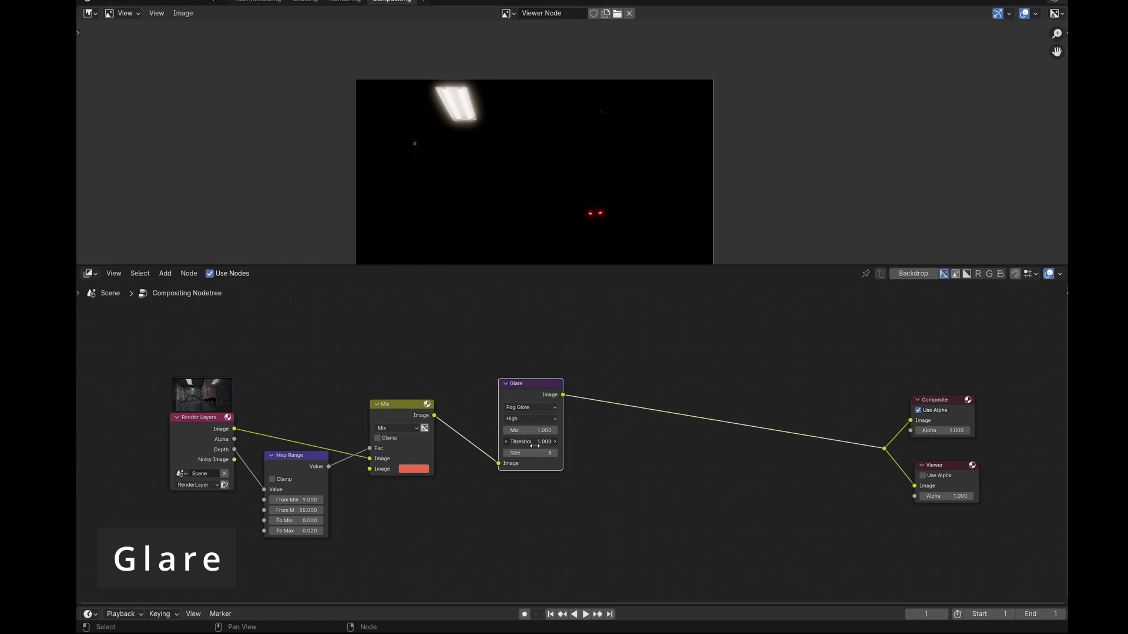
{"action": "type", "text": "2"}
{"action": "key", "text": "Return"}
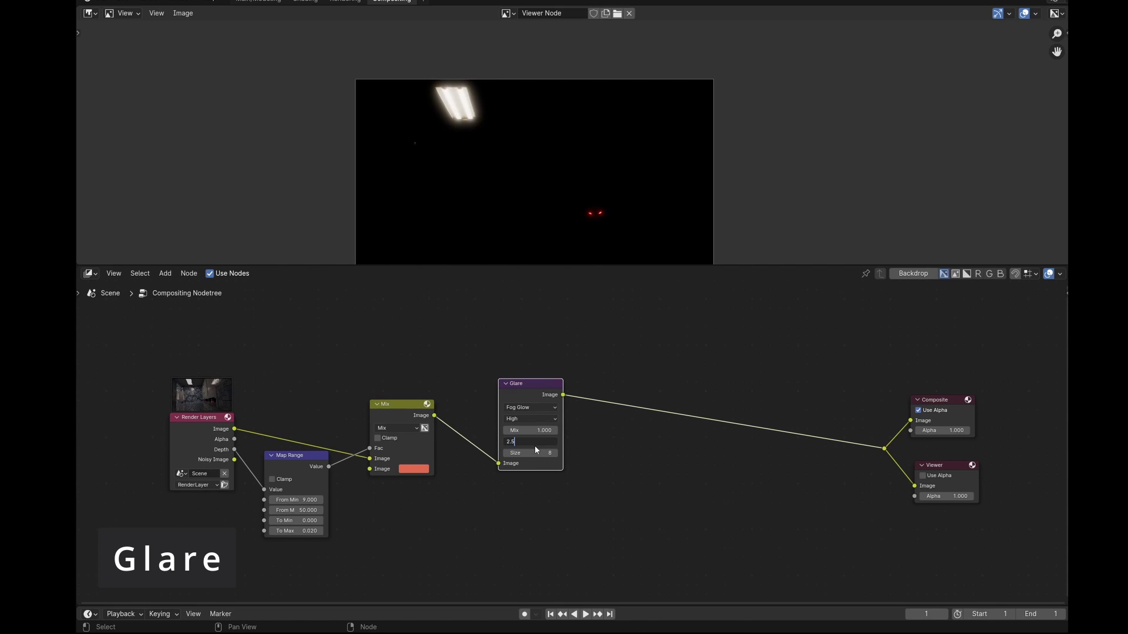
{"action": "key", "text": "Return"}
{"action": "type", "text": ".3"}
{"action": "key", "text": "Return"}
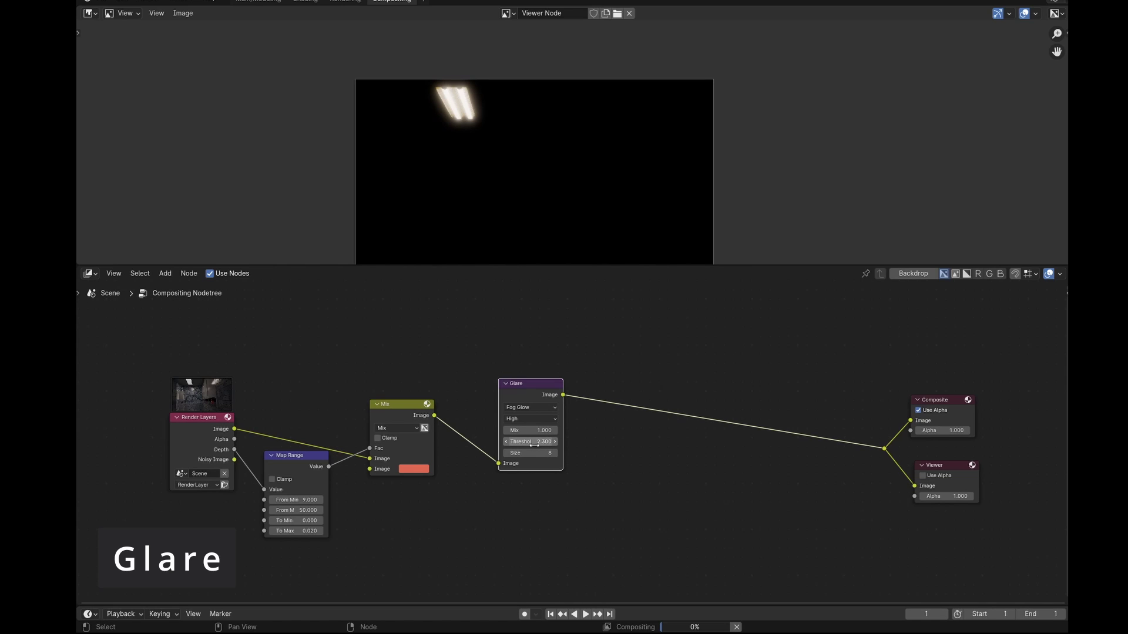
{"action": "left_click", "coordinate": [534, 445]}
- Duplicate the Glare node, insert the copy right after the original and change its type to Streaks
{"action": "key", "text": "shift+d"}
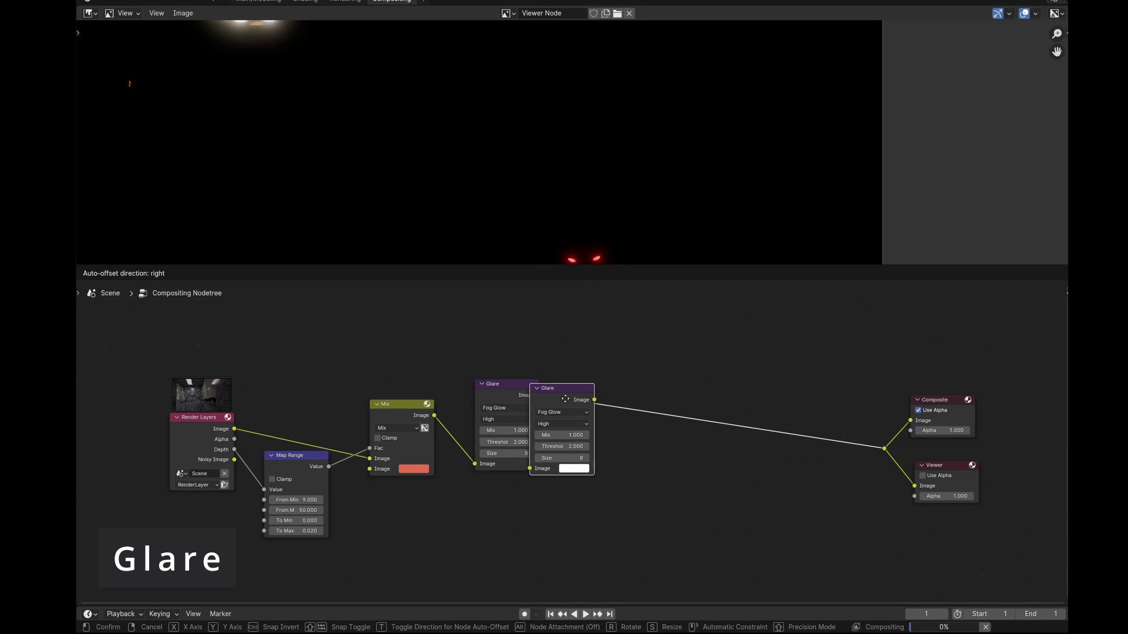
{"action": "left_click", "coordinate": [597, 416]}
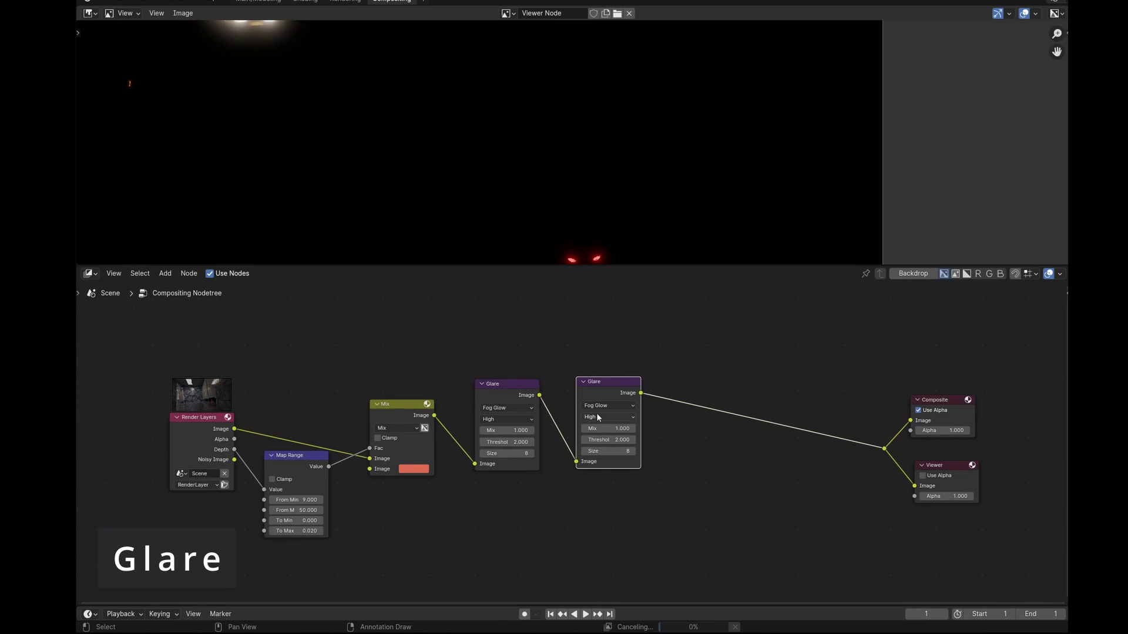
{"action": "left_click", "coordinate": [603, 418]}
- Set the Mix of the first Glare node, the Fog Glow one, to 0
{"action": "left_click", "coordinate": [512, 428]}
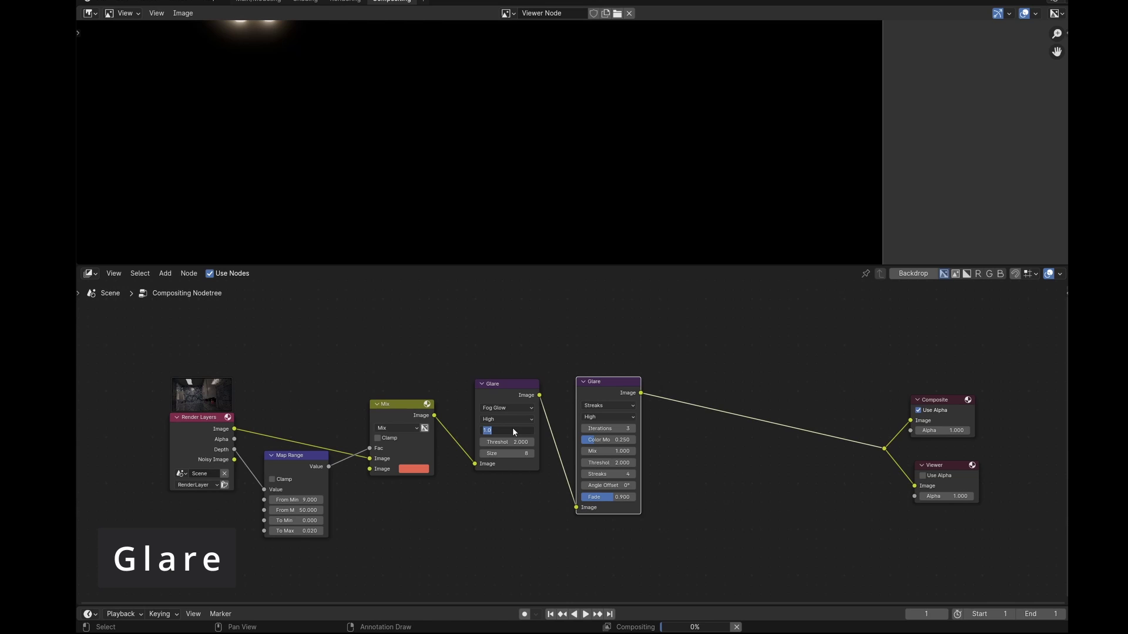
{"action": "type", "text": "0"}
{"action": "key", "text": "Return"}
- Change the second Glare node's type to Ghosts and set its Mix to -0.9
{"action": "left_click", "coordinate": [611, 405]}
{"action": "left_click", "coordinate": [622, 433]}
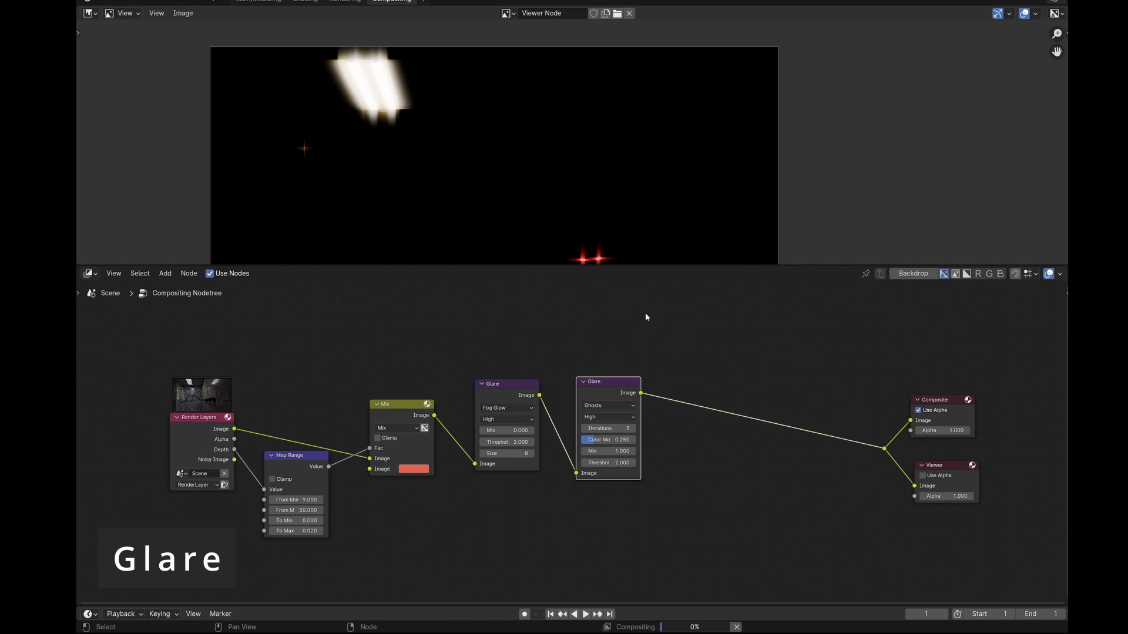
{"action": "double_click", "coordinate": [611, 451]}
{"action": "type", "text": "-"}
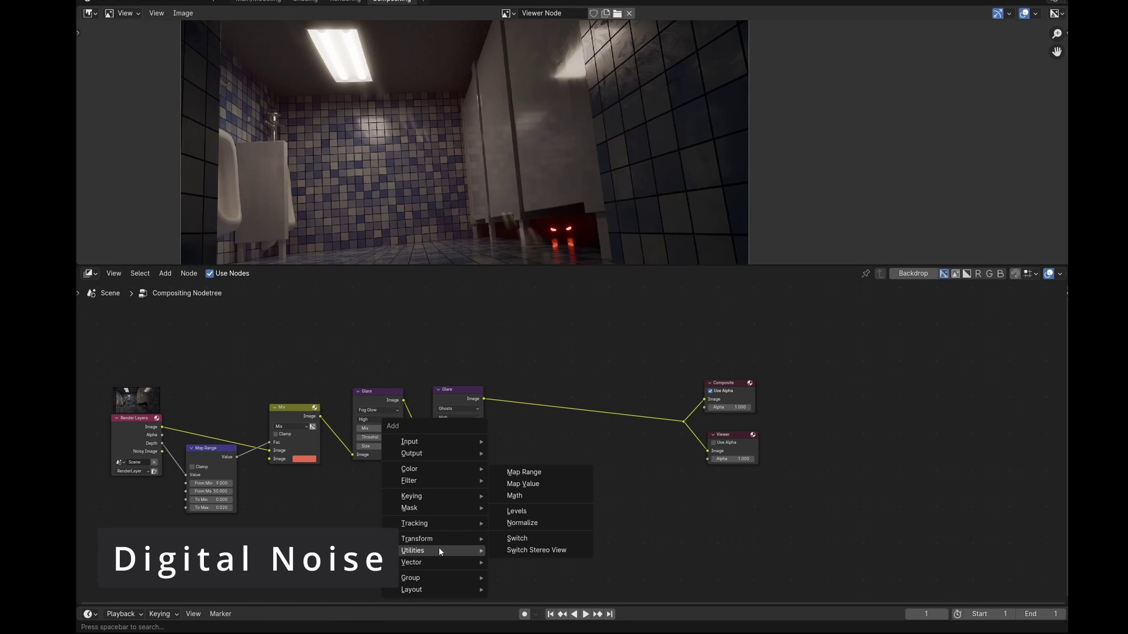
- Add an unconnected Lens Distortion node below the Glare nodes and preview its output in the Viewer
{"action": "mouse_move", "coordinate": [443, 535]}
{"action": "left_click", "coordinate": [550, 528]}
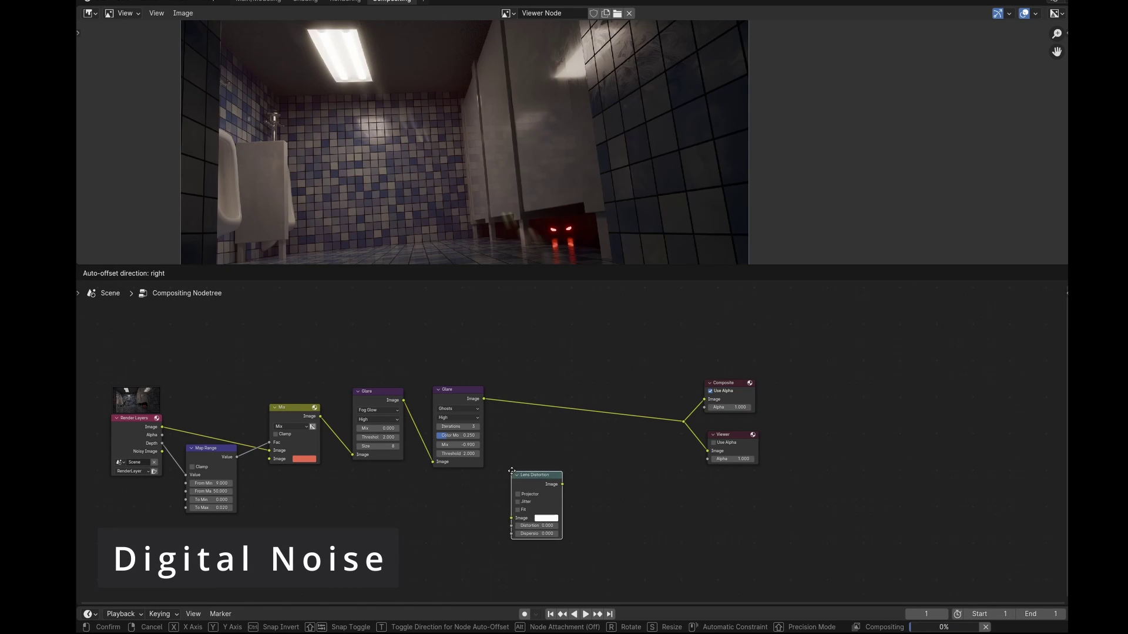
{"action": "left_click", "coordinate": [488, 492]}
{"action": "left_click", "coordinate": [488, 492], "text": "ctrl+shift"}
{"action": "key", "text": "g"}
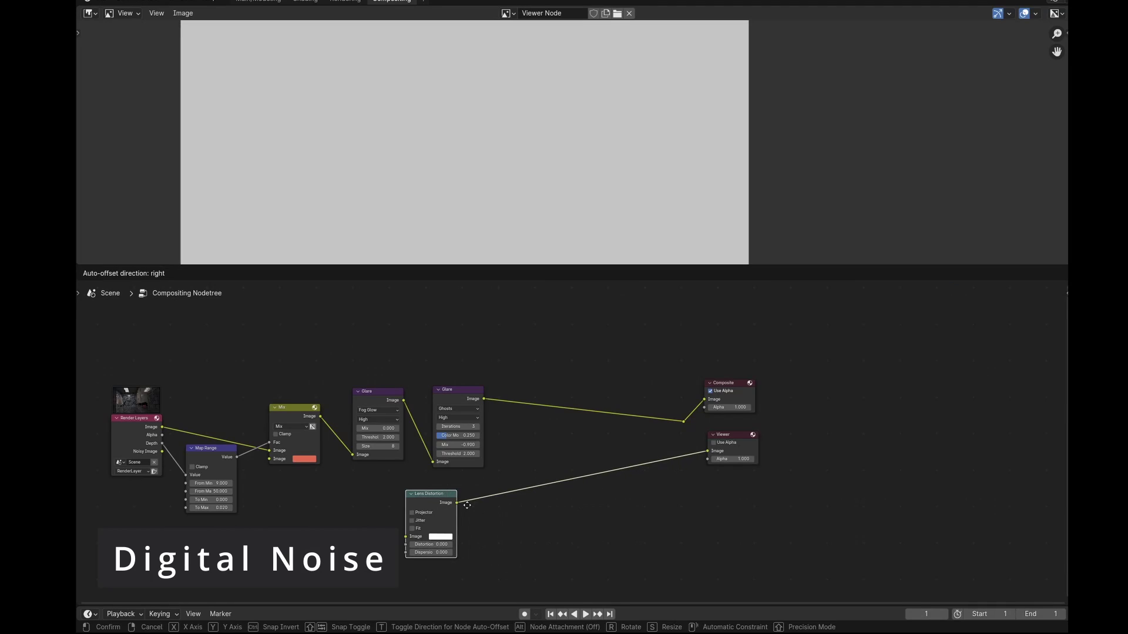
{"action": "left_click", "coordinate": [474, 500]}
- Enable Jitter on the Lens Distortion node to generate the pixel noise
{"action": "middle_click_drag", "start_coordinate": [475, 501], "coordinate": [500, 464]}
{"action": "scroll", "coordinate": [499, 467], "scroll_direction": "up", "scroll_amount": 6}
{"action": "left_click", "coordinate": [387, 497]}
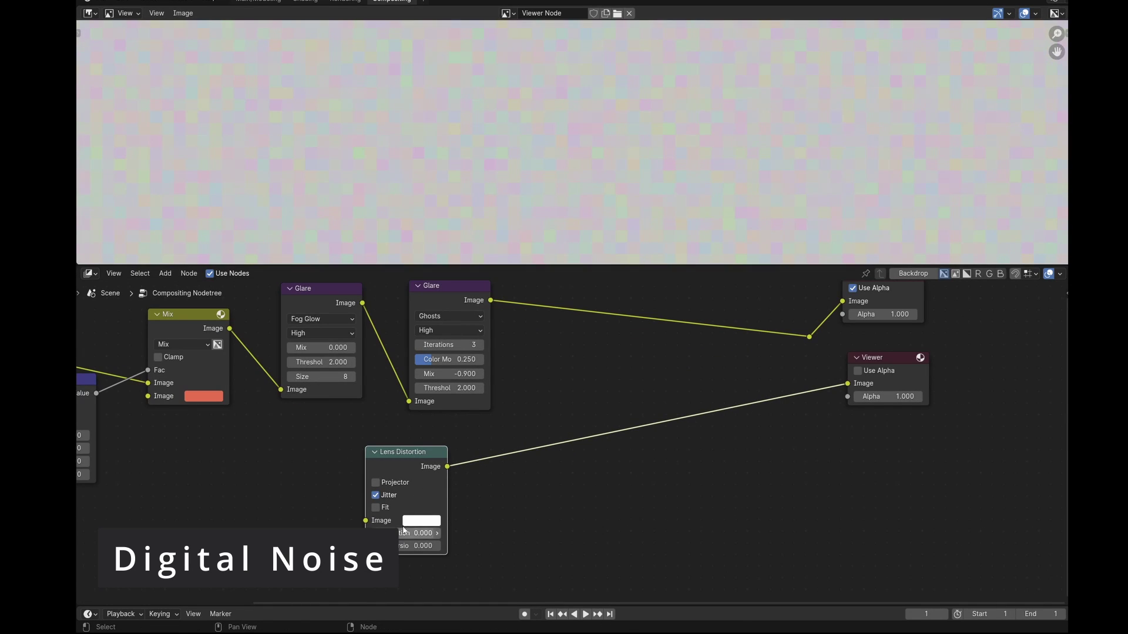
- Add a Subtract mix node after Lens Distortion, preview its output and place it close beside that node
{"action": "key", "text": "shift+a"}
{"action": "type", "text": "subt"}
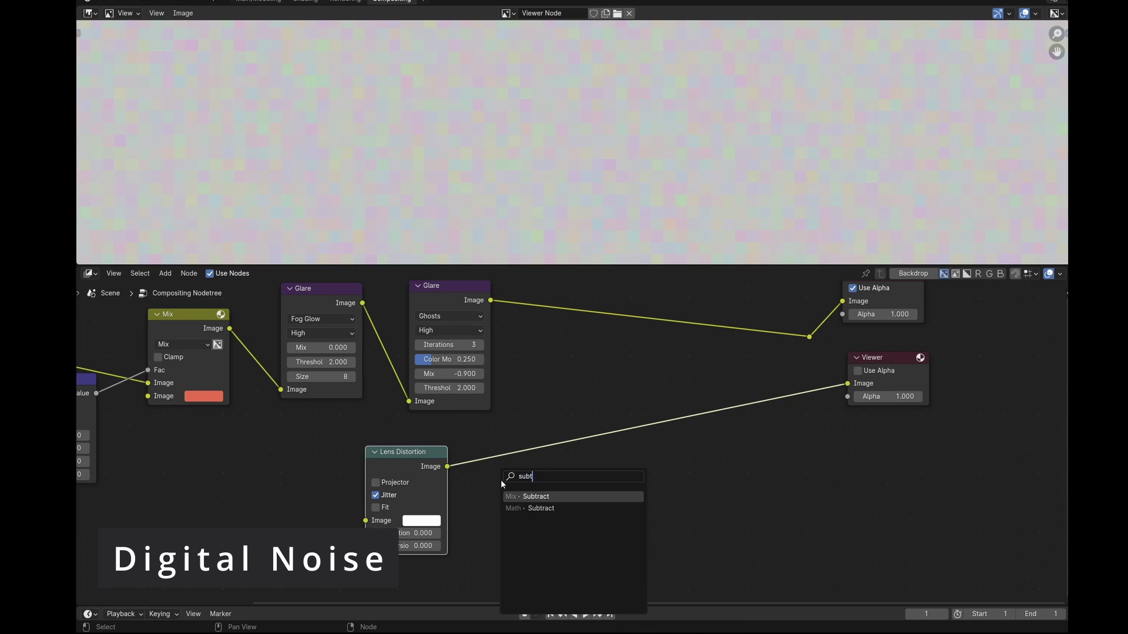
{"action": "key", "text": "Return"}
{"action": "left_click", "coordinate": [549, 479]}
{"action": "left_click", "coordinate": [548, 478], "text": "ctrl+shift"}
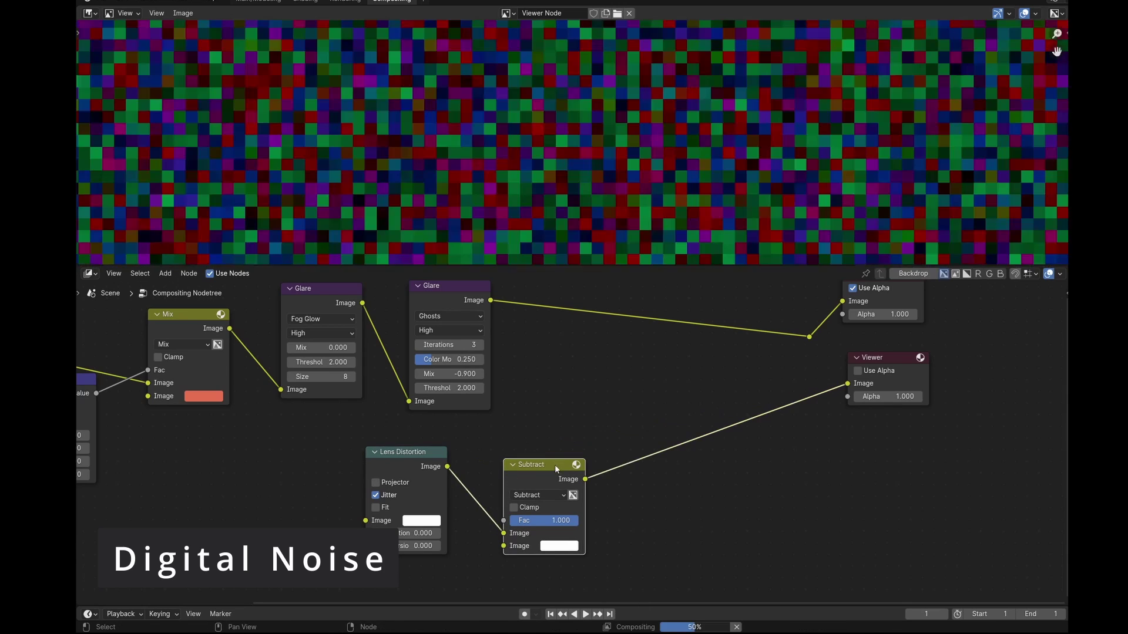
{"action": "left_click_drag", "start_coordinate": [556, 467], "coordinate": [547, 443]}
{"action": "left_click_drag", "start_coordinate": [547, 443], "coordinate": [527, 442]}
- Add an Add mix node fed by the Subtract output and place it between the Ghosts Glare and the outputs
{"action": "left_click_drag", "start_coordinate": [556, 454], "coordinate": [605, 342]}
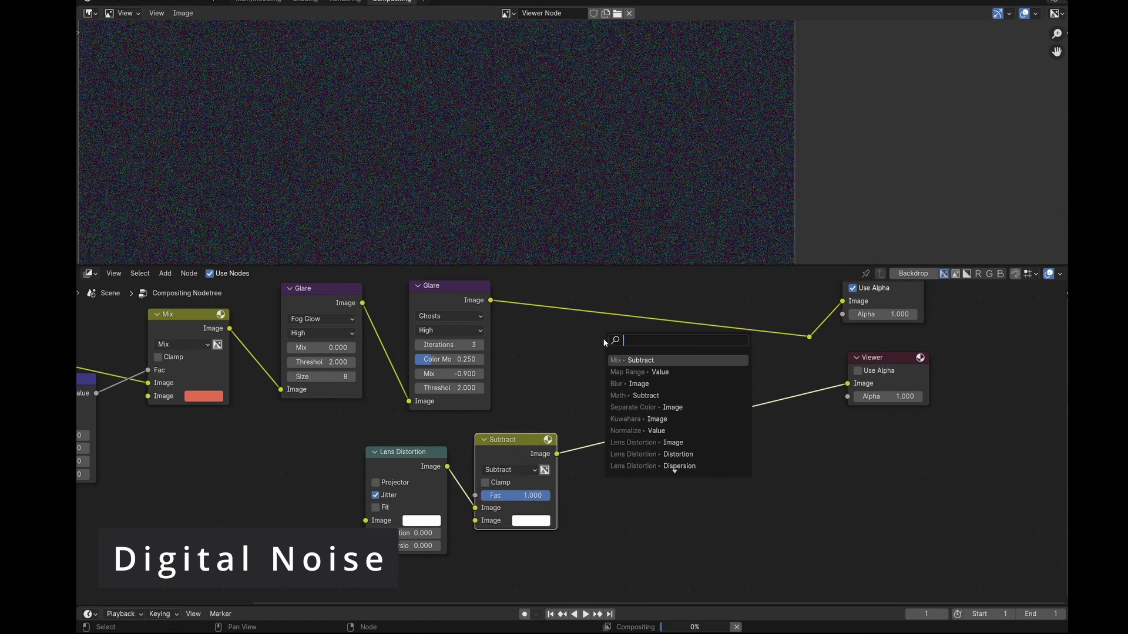
{"action": "type", "text": "add"}
{"action": "key", "text": "Return"}
{"action": "left_click", "coordinate": [604, 318]}
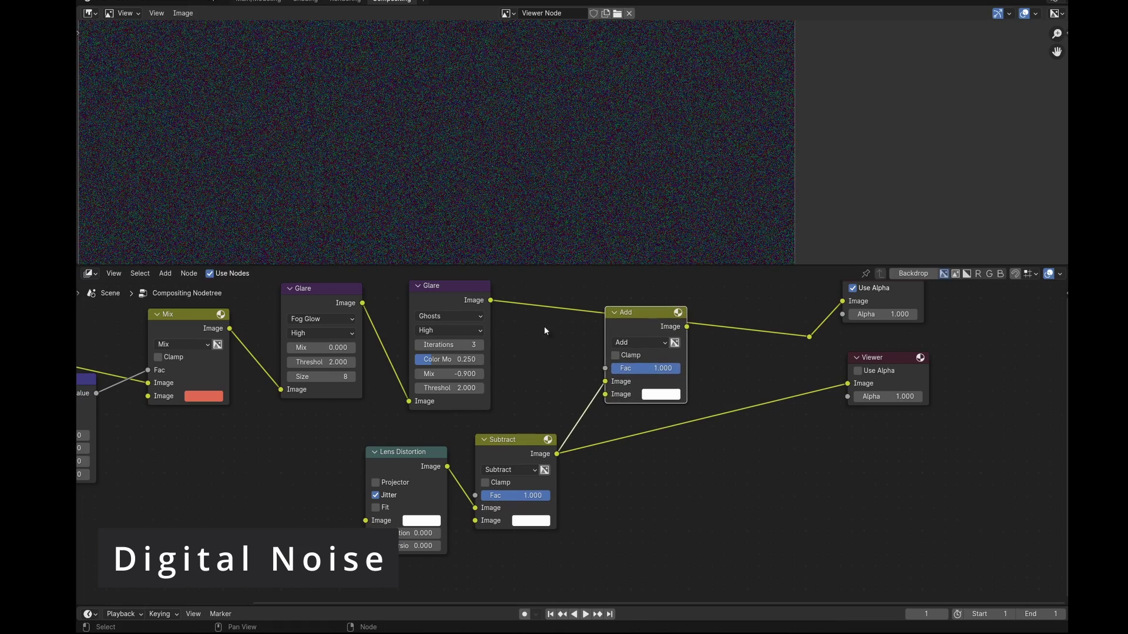
- Connect the Ghosts Glare image to the Add node's first image input, with the Subtract noise in the second
{"action": "left_click_drag", "start_coordinate": [489, 300], "coordinate": [614, 395]}
{"action": "left_click_drag", "start_coordinate": [609, 388], "coordinate": [605, 394]}
{"action": "key", "text": "Home"}
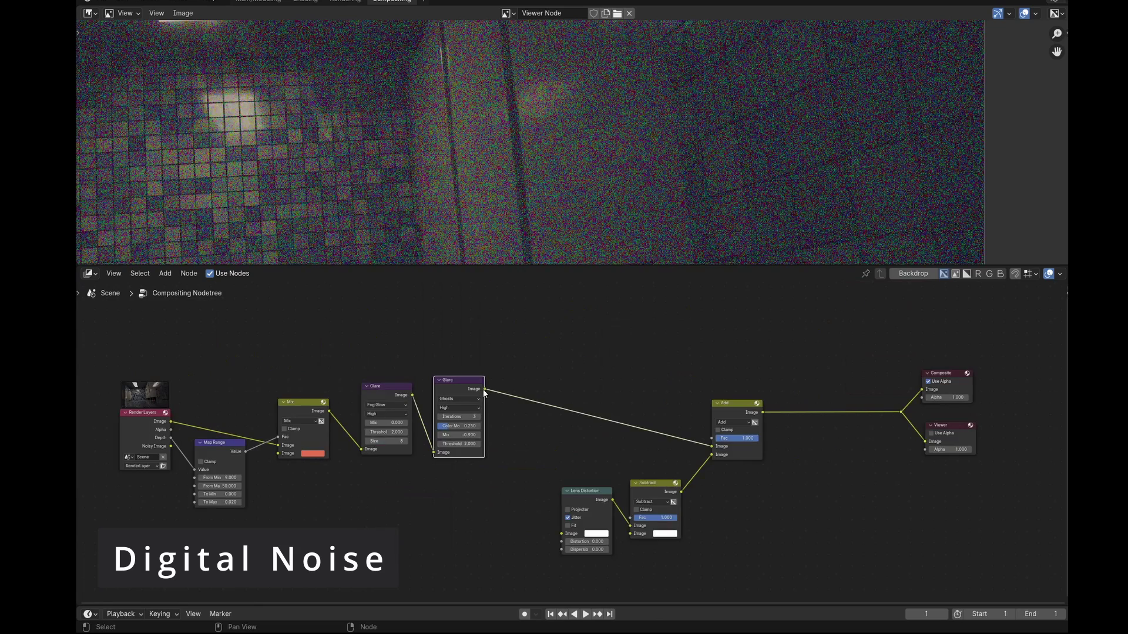
- Add a Separate Color node fed by the Ghosts Glare image and set its mode to HSV
{"action": "left_click_drag", "start_coordinate": [484, 389], "coordinate": [544, 428]}
{"action": "type", "text": "separate"}
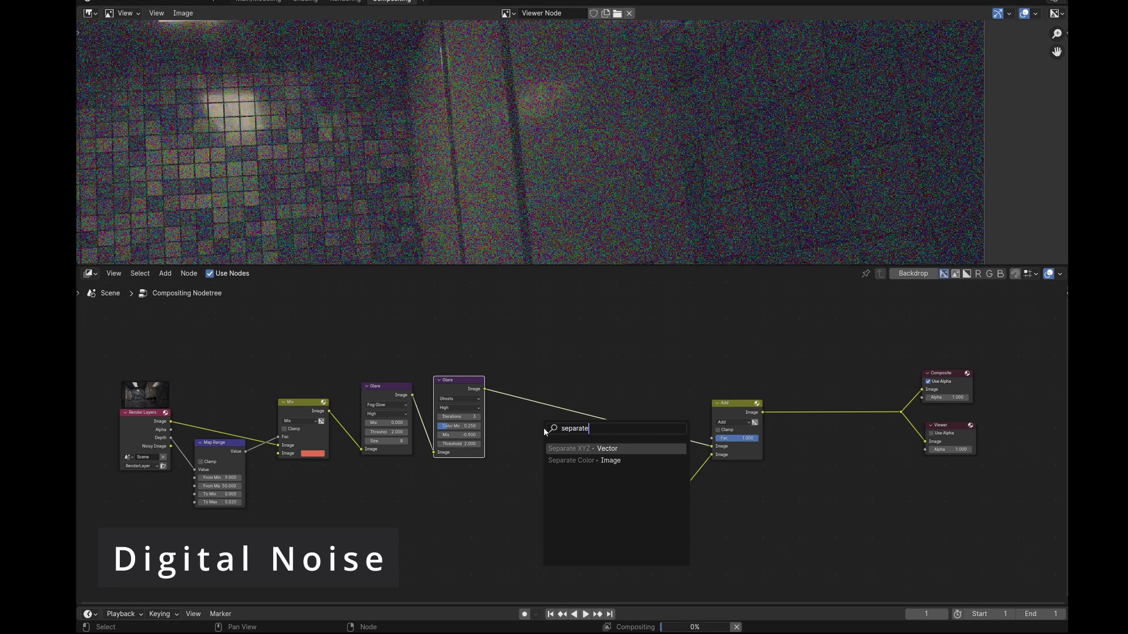
{"action": "left_click", "coordinate": [570, 460]}
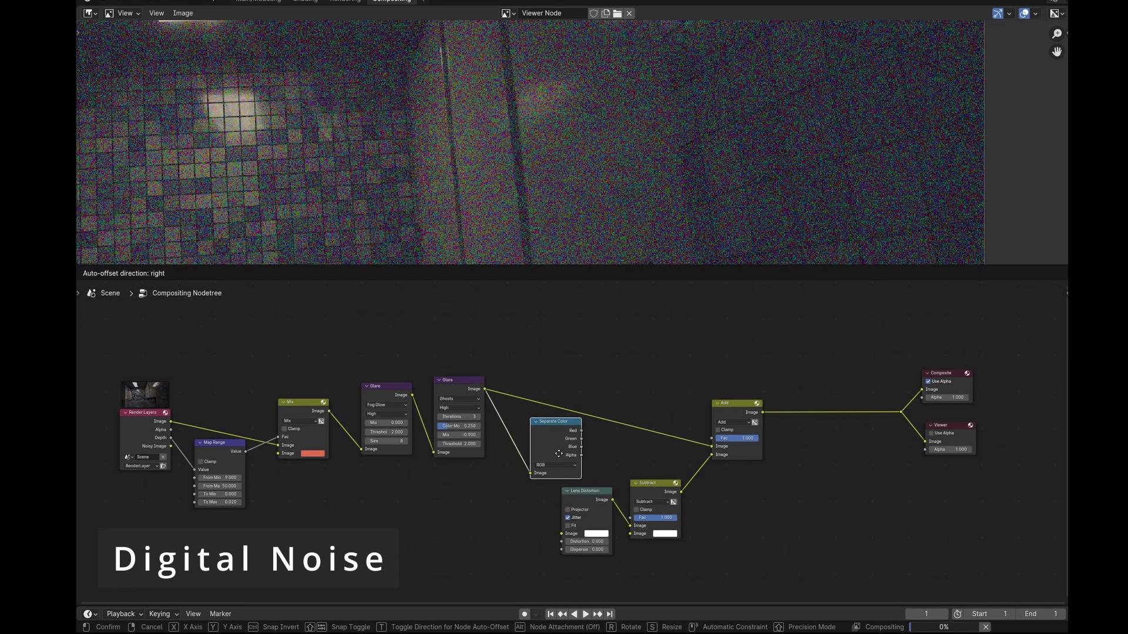
{"action": "left_click", "coordinate": [554, 453]}
{"action": "left_click", "coordinate": [555, 464]}
{"action": "left_click", "coordinate": [552, 489]}
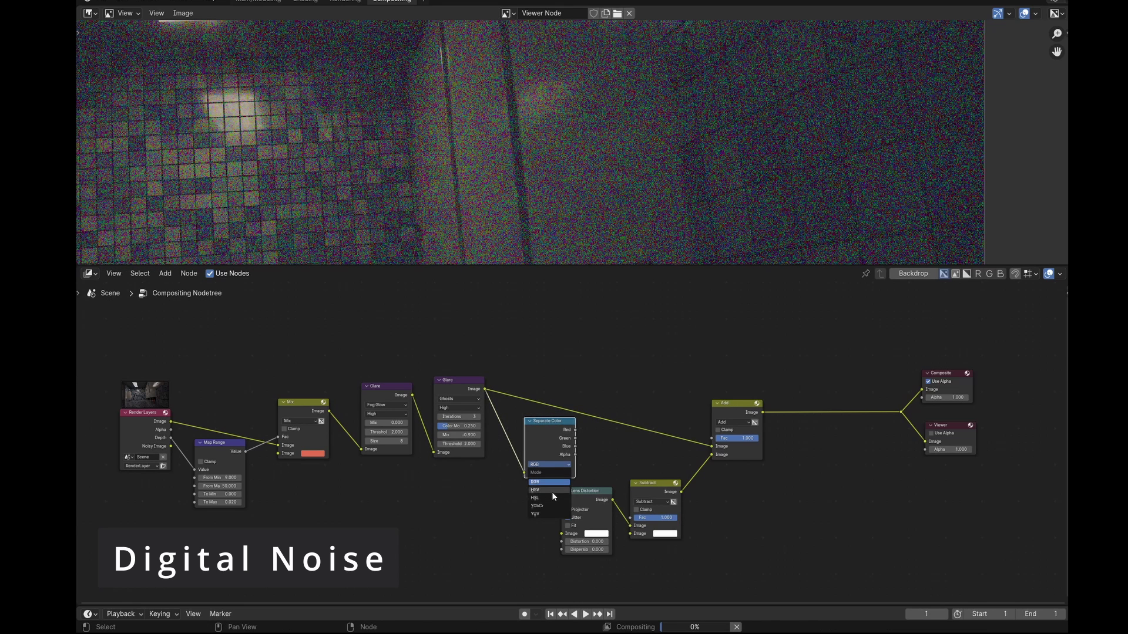
- Connect Separate Color's Value to the Add node's factor, and move the Add node and the noise nodes to make room
{"action": "scroll", "coordinate": [552, 492], "scroll_direction": "up", "scroll_amount": 2}
{"action": "left_click_drag", "start_coordinate": [576, 448], "coordinate": [762, 437]}
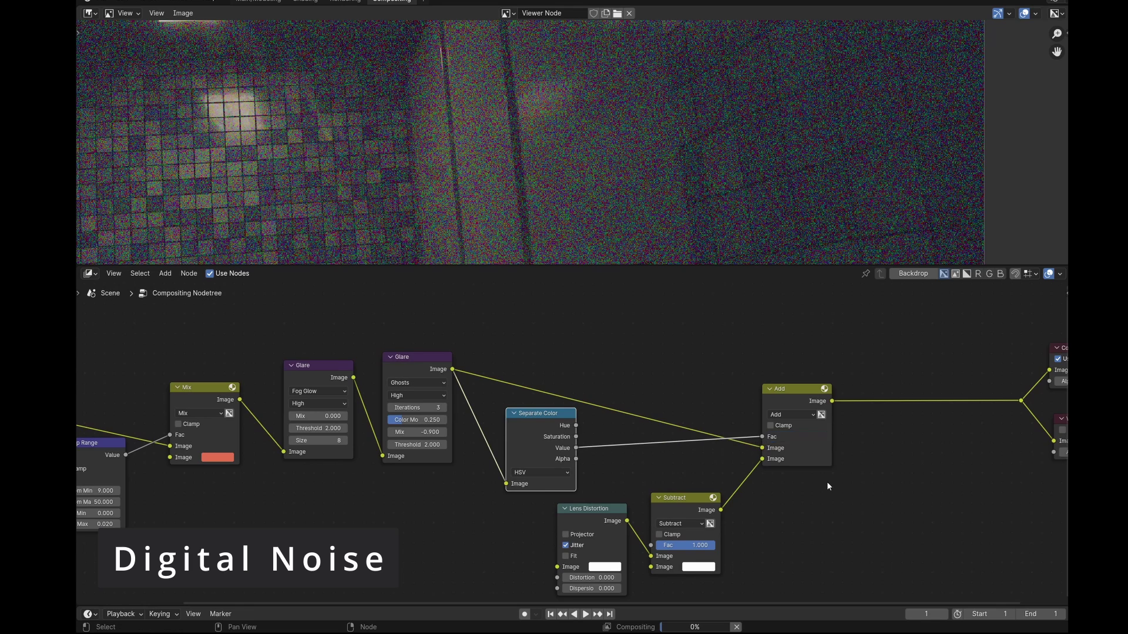
{"action": "scroll", "coordinate": [826, 481], "scroll_direction": "down", "scroll_amount": 3}
{"action": "left_click", "coordinate": [653, 396]}
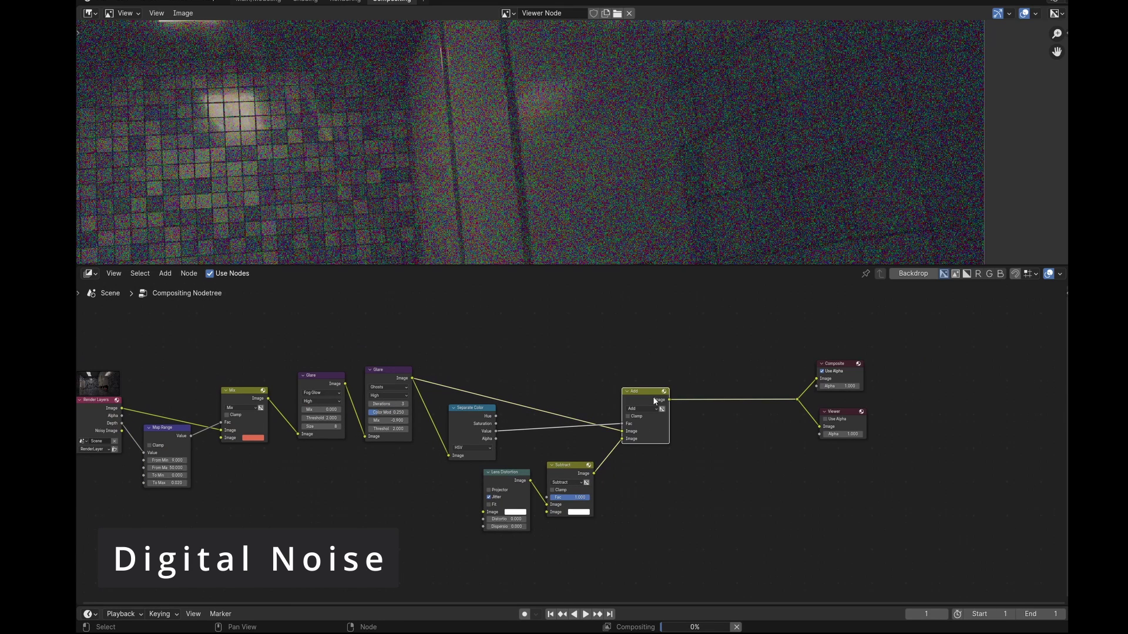
{"action": "key", "text": "g"}
{"action": "left_click", "coordinate": [659, 386]}
{"action": "left_click_drag", "start_coordinate": [509, 455], "coordinate": [583, 487]}
{"action": "key", "text": "g"}
- Add a Map Range node fed by Separate Color's Value and place it between Separate Color and the Add node
{"action": "type", "text": "map ra"}
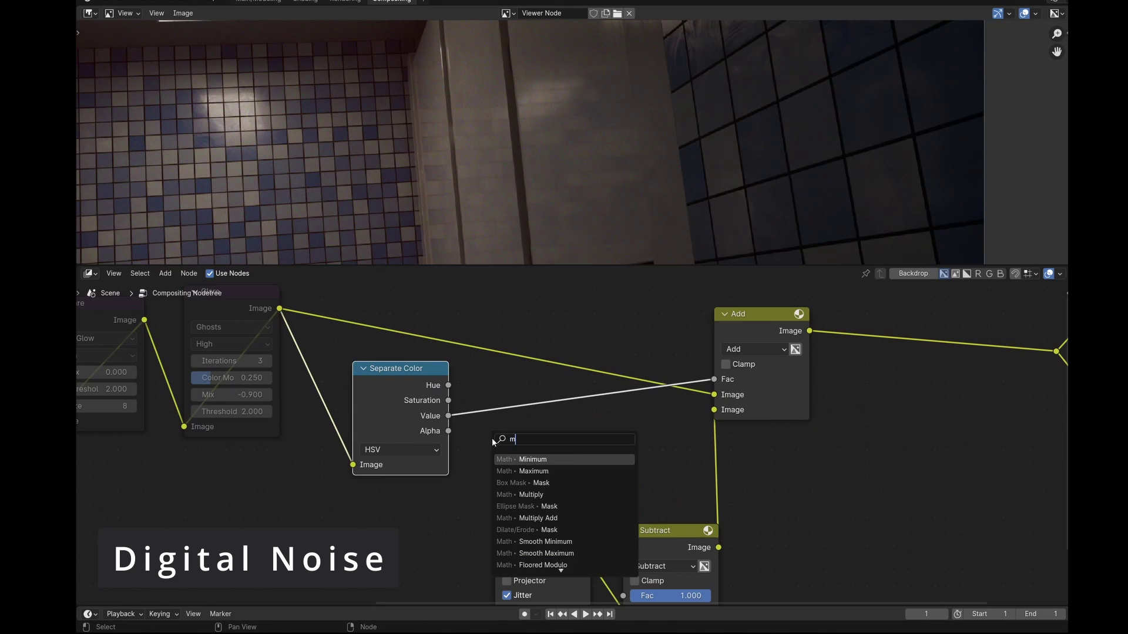
{"action": "key", "text": "Return"}
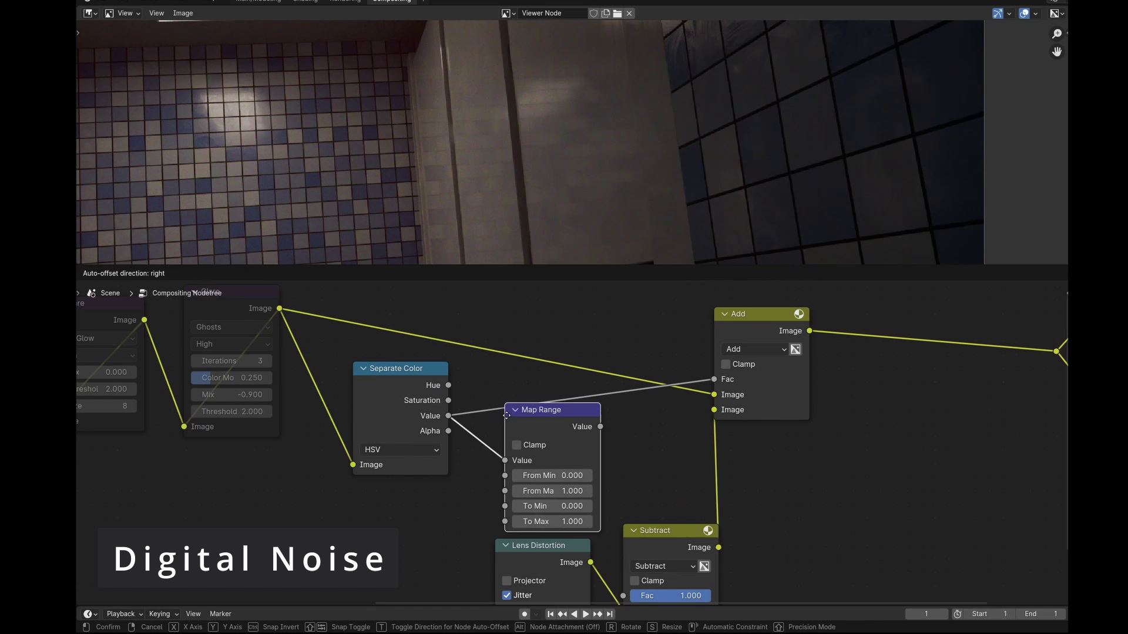
{"action": "left_click", "coordinate": [499, 393]}
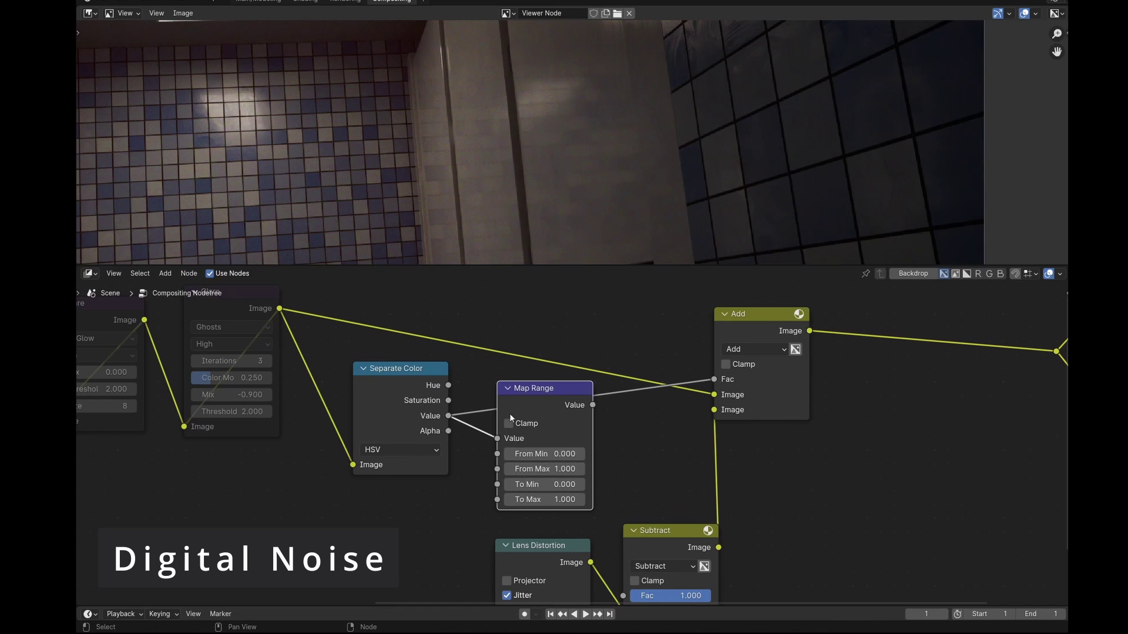
- Set the Map Range node's To Min to 1 and To Max to 0, and connect its output to the Add node's factor
{"action": "left_click", "coordinate": [548, 482]}
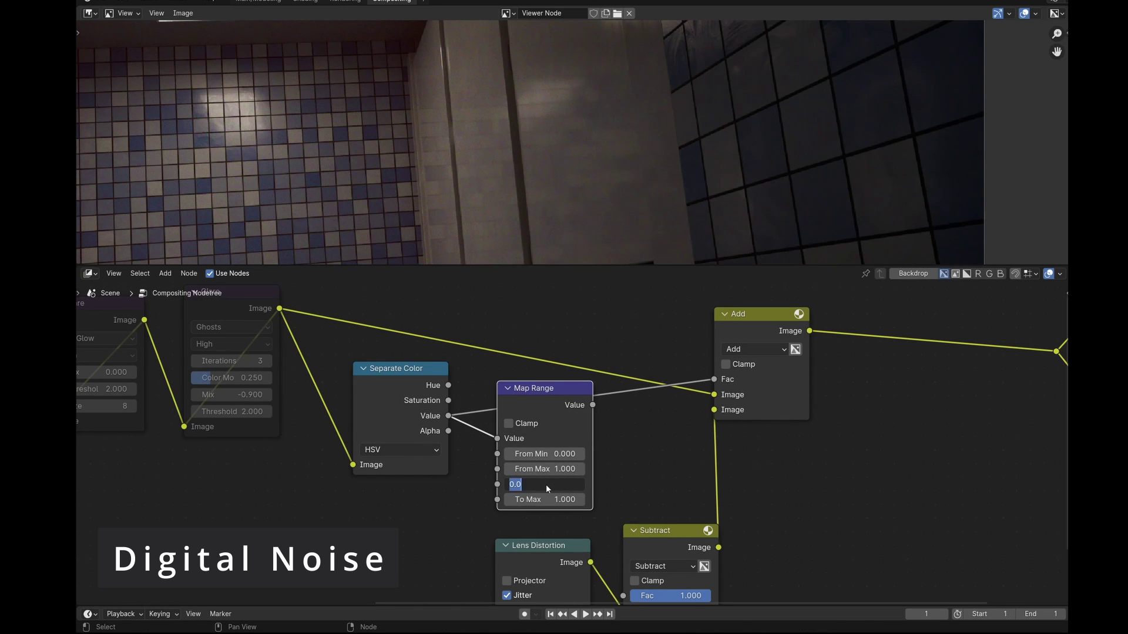
{"action": "type", "text": "1"}
{"action": "key", "text": "Tab"}
{"action": "type", "text": "0"}
{"action": "key", "text": "Return"}
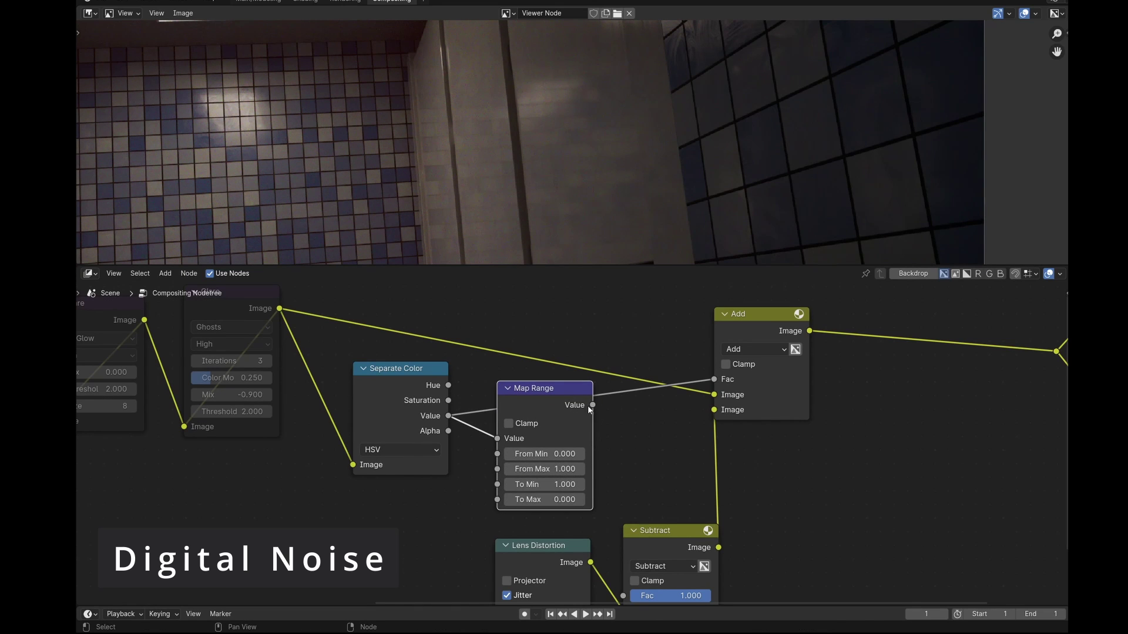
{"action": "left_click_drag", "start_coordinate": [593, 406], "coordinate": [712, 380]}
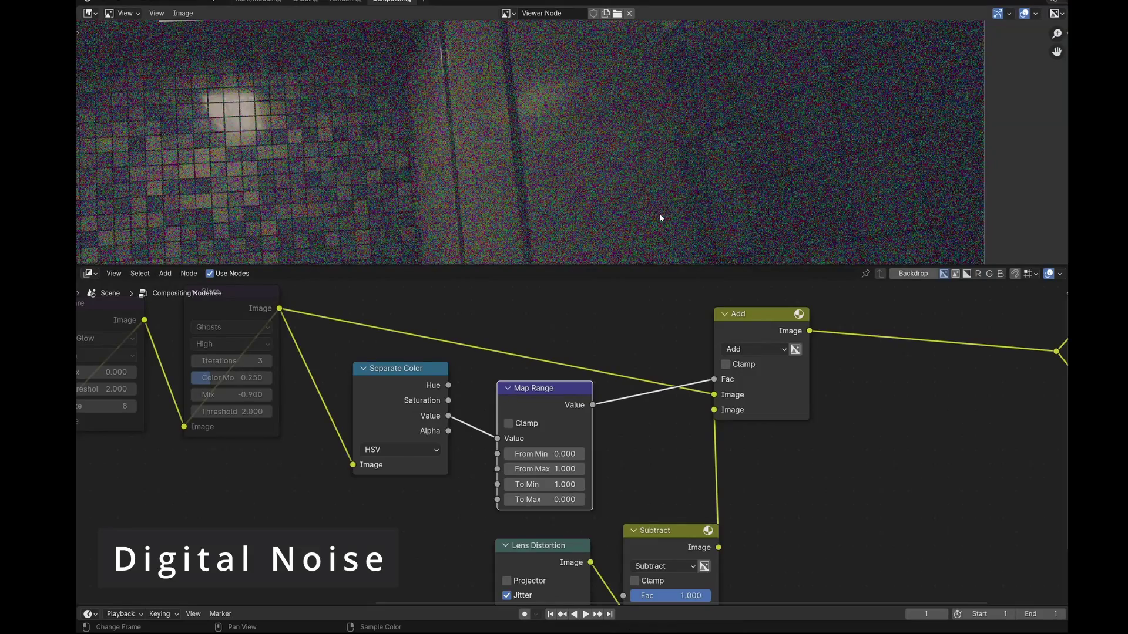
- Inspect the noise around the ceiling light and set the Map Range node's To Min to 0.1
{"action": "middle_click_drag", "start_coordinate": [659, 213], "coordinate": [629, 104]}
{"action": "scroll", "coordinate": [615, 170], "scroll_direction": "up", "scroll_amount": 4}
{"action": "middle_click_drag", "start_coordinate": [615, 192], "coordinate": [631, 129]}
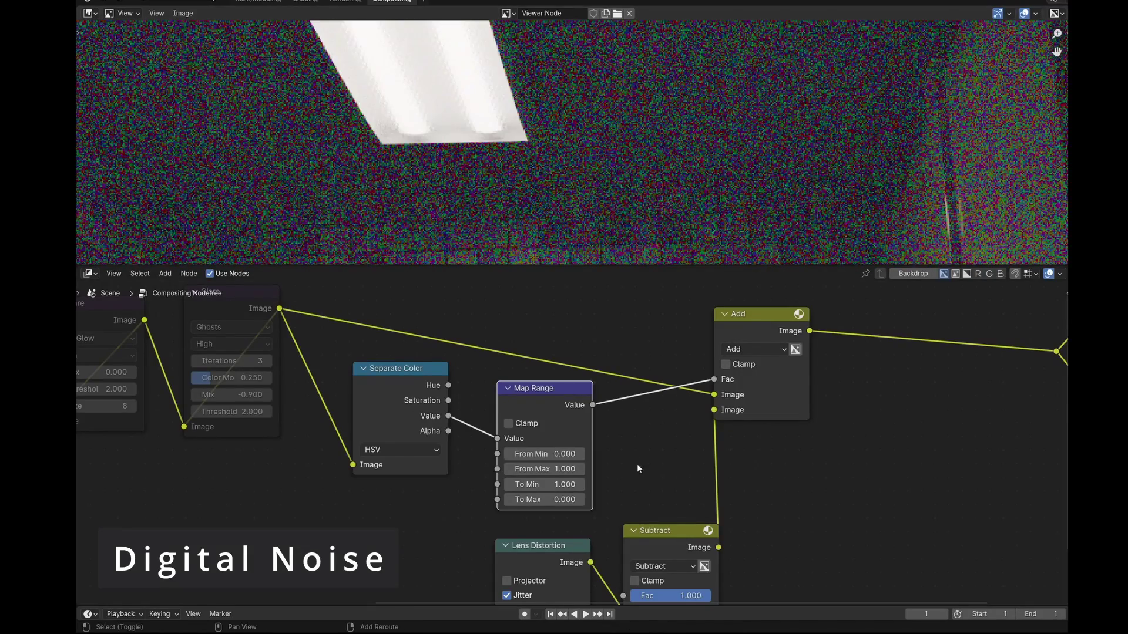
{"action": "middle_click_drag", "start_coordinate": [638, 469], "coordinate": [538, 445]}
{"action": "left_click", "coordinate": [459, 467]}
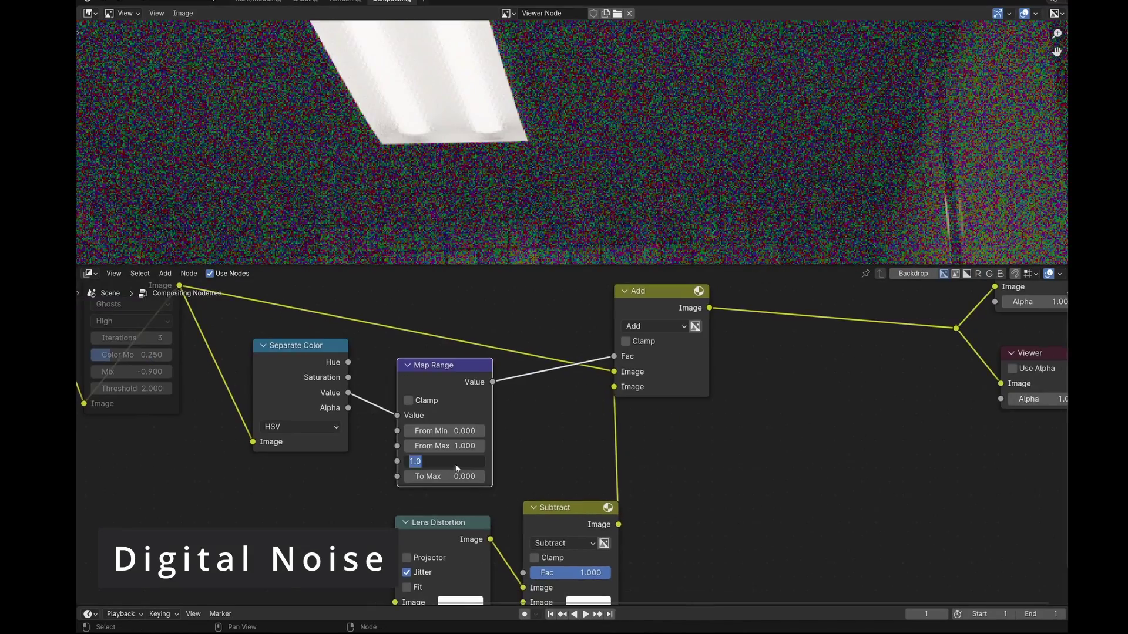
{"action": "left_click", "coordinate": [446, 478]}
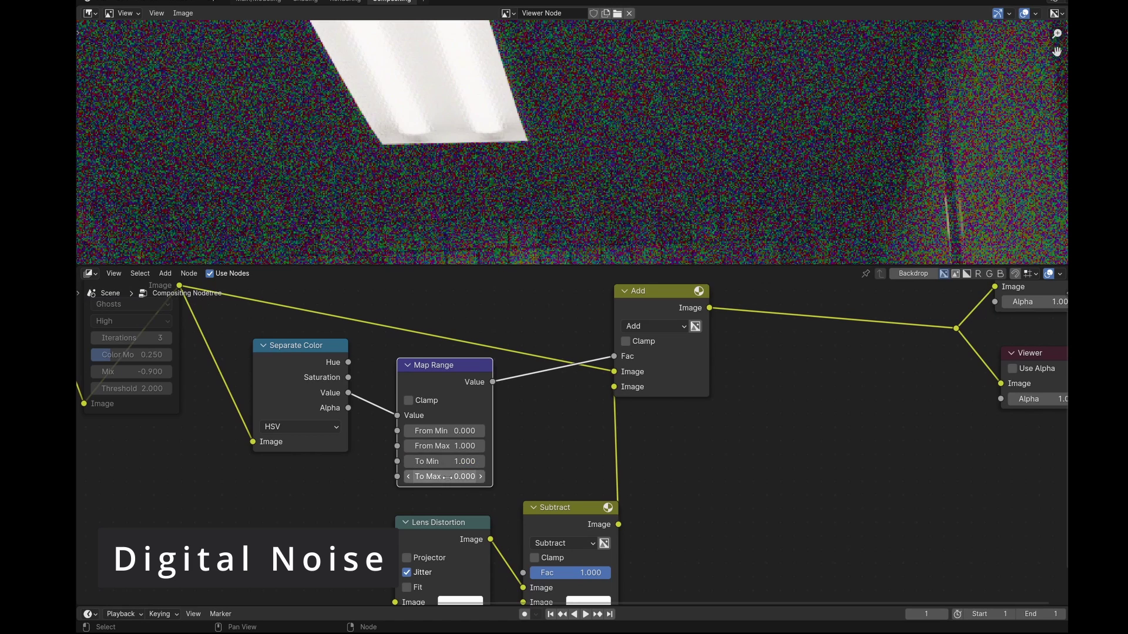
{"action": "key", "text": "Return"}
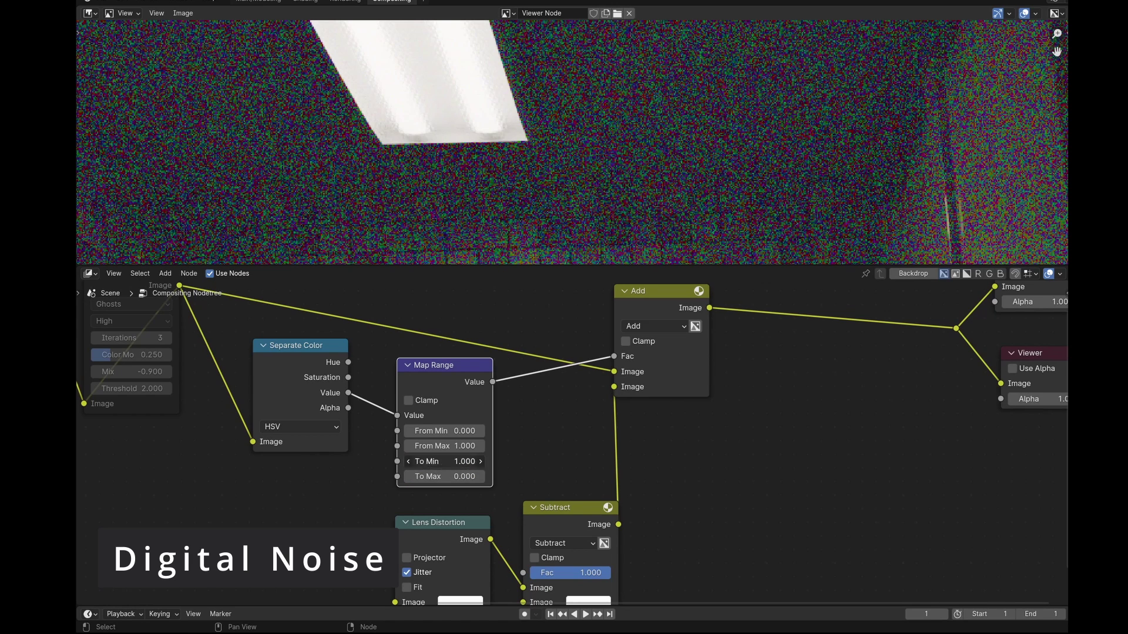
{"action": "left_click", "coordinate": [445, 461]}
{"action": "type", "text": "0.1"}
{"action": "key", "text": "Return"}
- Check the noise in the dark area around the glowing eyes and set the Map Range node's To Min to 0.05
{"action": "scroll", "coordinate": [675, 188], "scroll_direction": "down", "scroll_amount": 3}
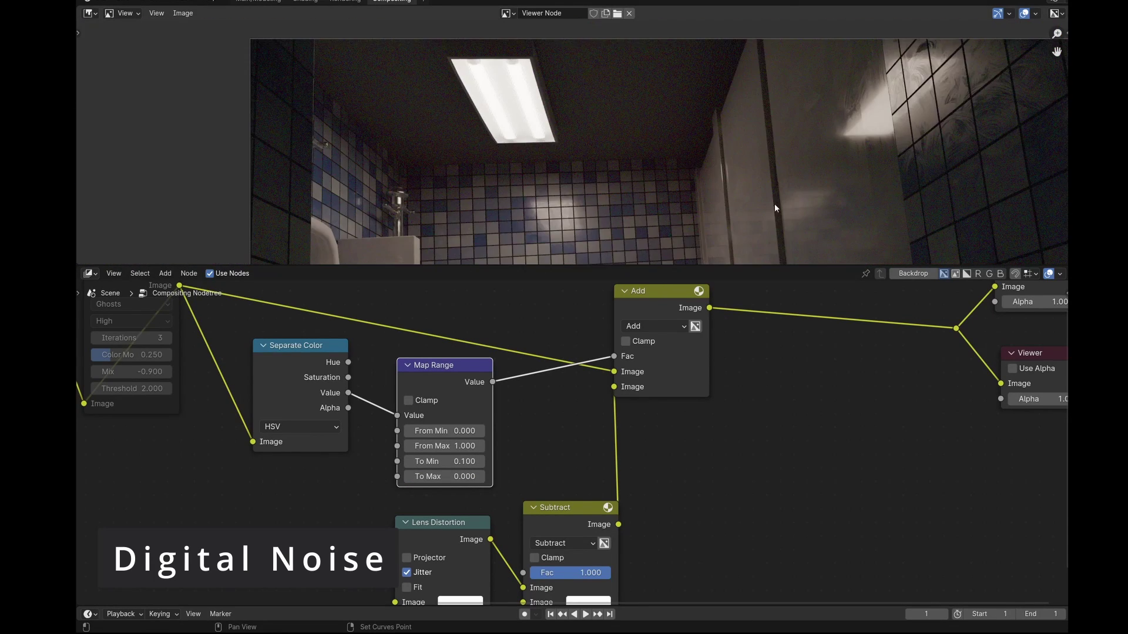
{"action": "middle_click_drag", "start_coordinate": [773, 209], "coordinate": [611, 65]}
{"action": "middle_click_drag", "start_coordinate": [626, 157], "coordinate": [521, 56]}
{"action": "scroll", "coordinate": [581, 150], "scroll_direction": "up", "scroll_amount": 8}
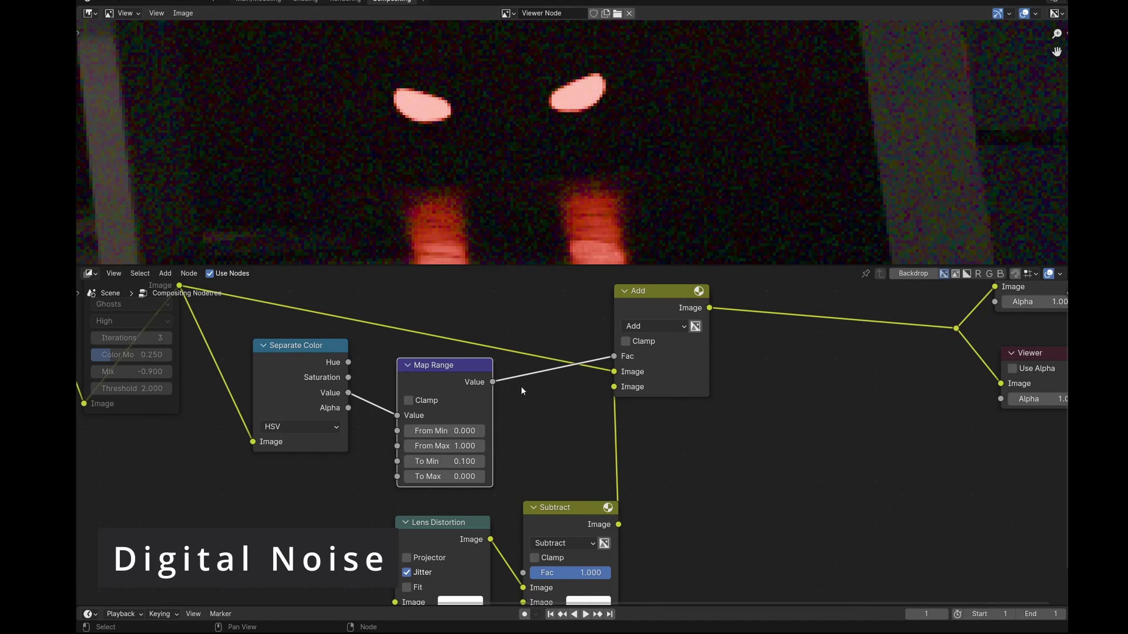
{"action": "type", "text": "0.05"}
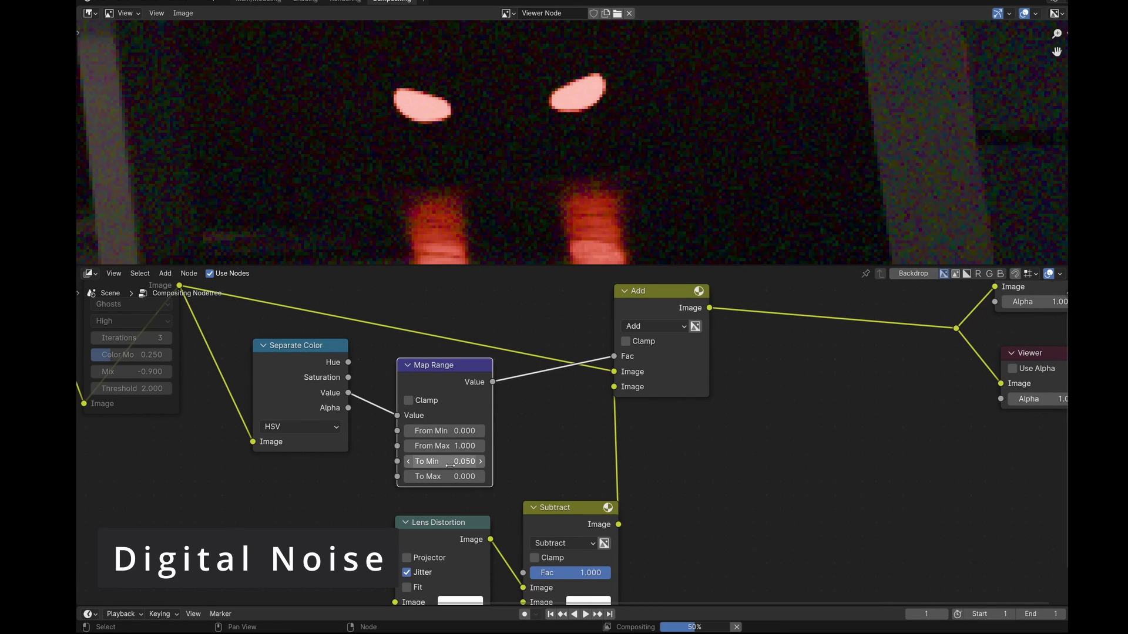
{"action": "key", "text": "Return"}
{"action": "scroll", "coordinate": [498, 199], "scroll_direction": "down", "scroll_amount": 7}
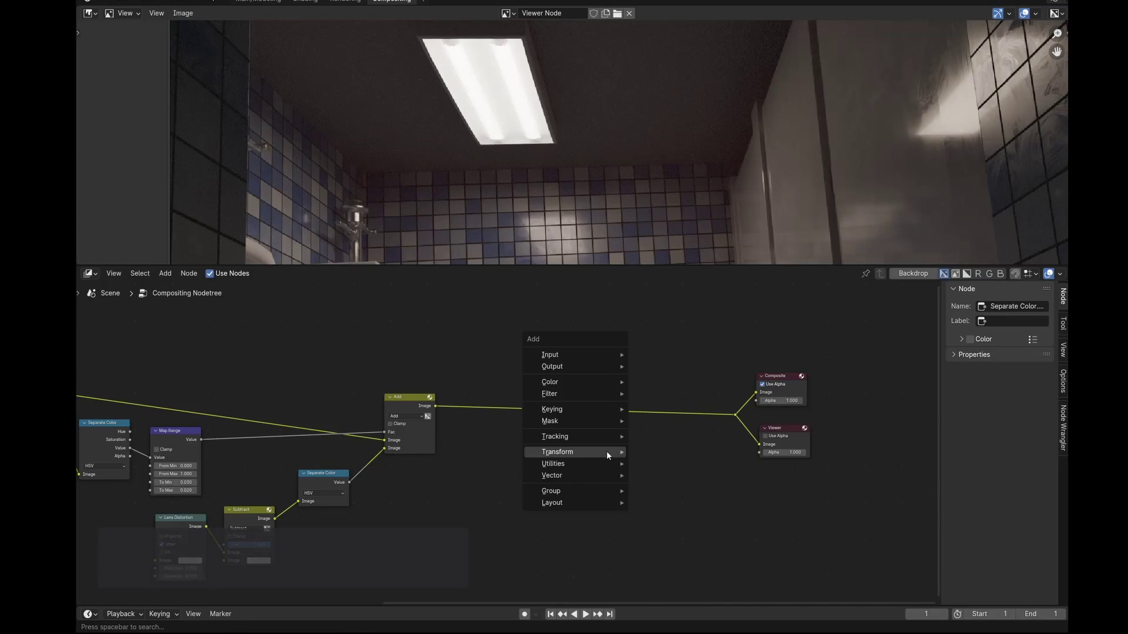
- Add a Lens Distortion node on the link between the Add node and the output reroute
{"action": "mouse_move", "coordinate": [606, 451]}
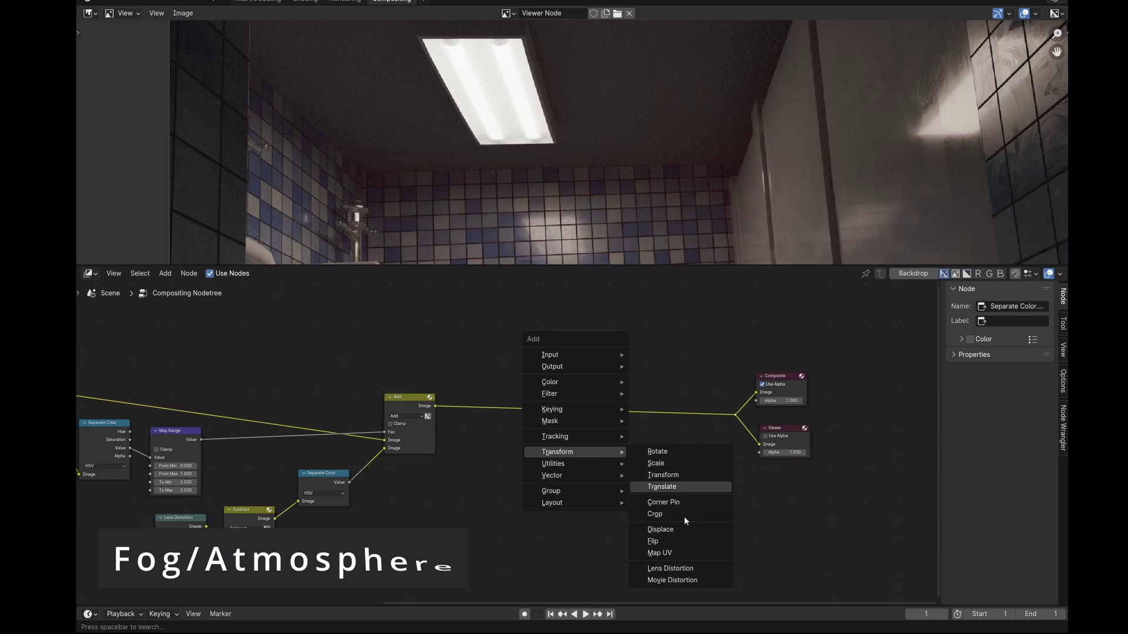
{"action": "left_click", "coordinate": [652, 568]}
{"action": "left_click", "coordinate": [533, 400]}
{"action": "scroll", "coordinate": [520, 153], "scroll_direction": "down", "scroll_amount": 3}
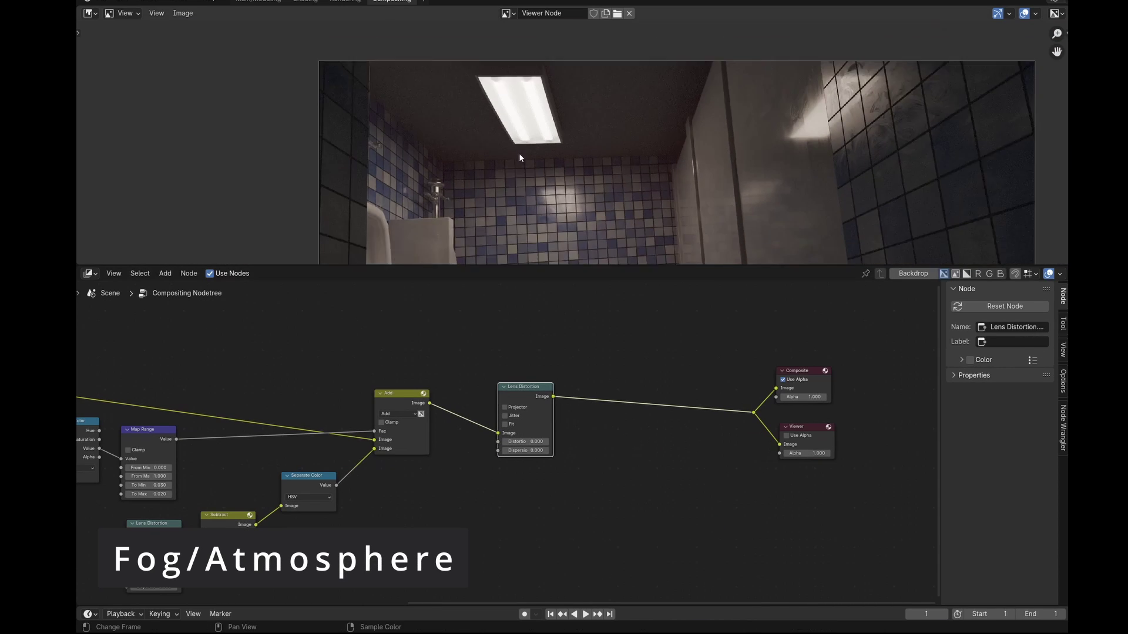
- Set the new Lens Distortion node's Distortion and Dispersion to 0.1 and enable Fit
{"action": "middle_click_drag", "start_coordinate": [668, 189], "coordinate": [564, 87]}
{"action": "scroll", "coordinate": [564, 88], "scroll_direction": "down", "scroll_amount": 2}
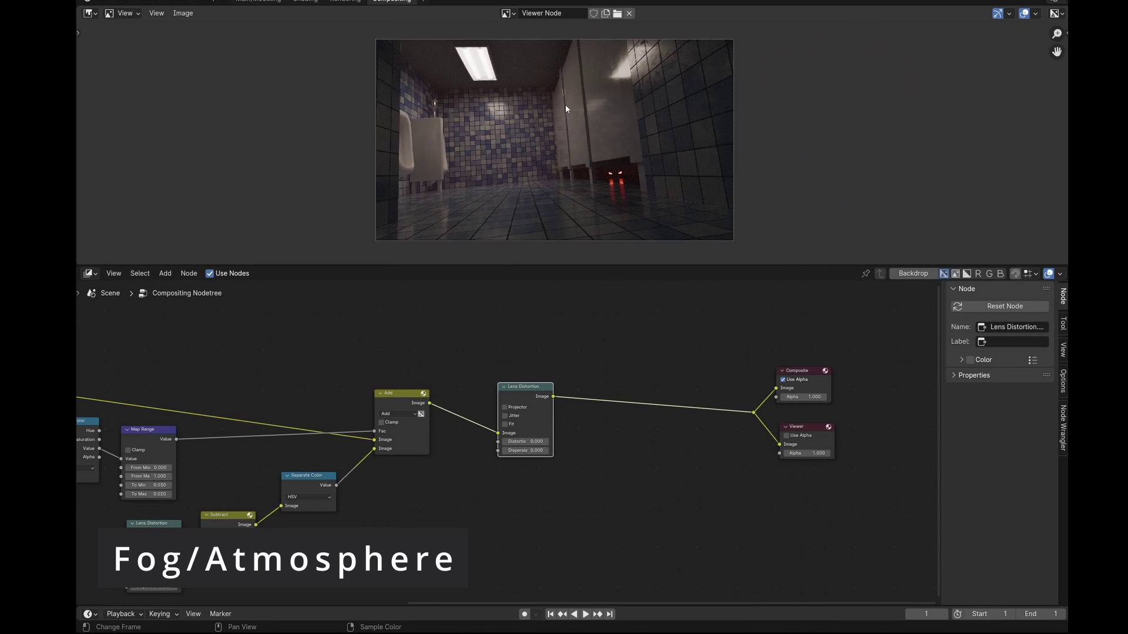
{"action": "left_click", "coordinate": [520, 441]}
{"action": "type", "text": "0.1"}
{"action": "key", "text": "Return"}
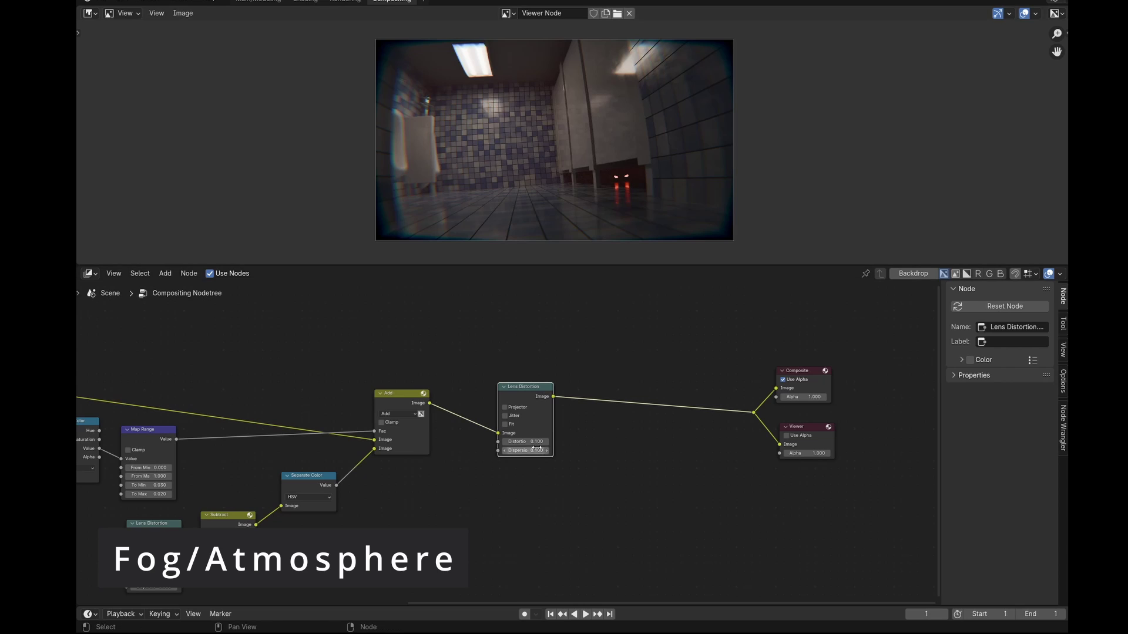
{"action": "left_click", "coordinate": [505, 425]}
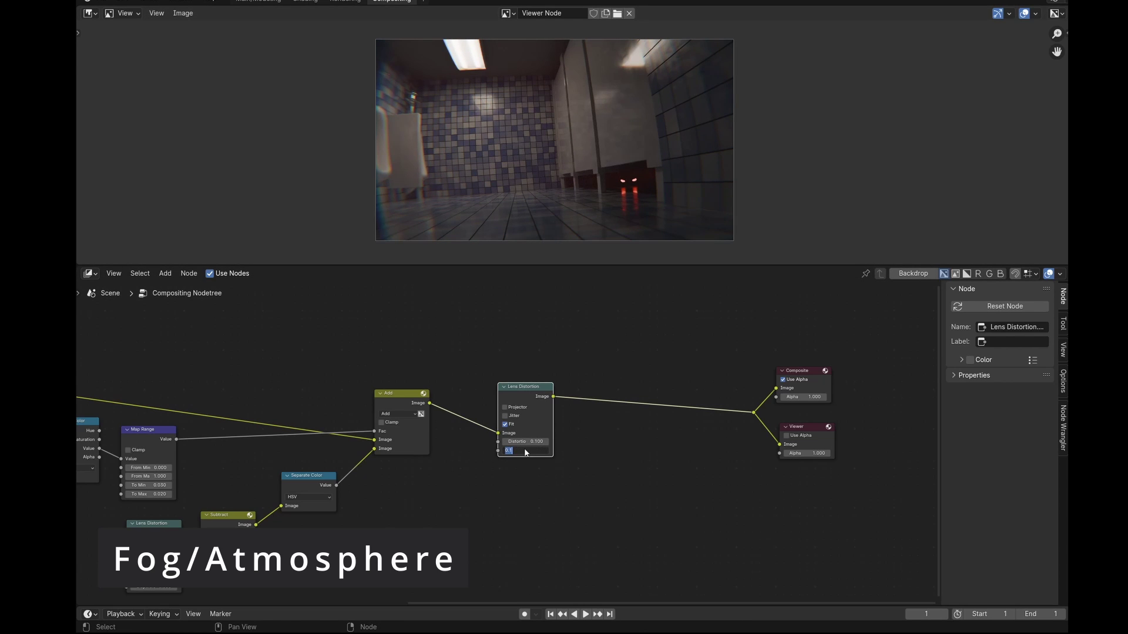
- Try 0.03 for the Lens Distortion node's Dispersion and Distortion, and settle on 0.02 for both
{"action": "key", "text": "Return"}
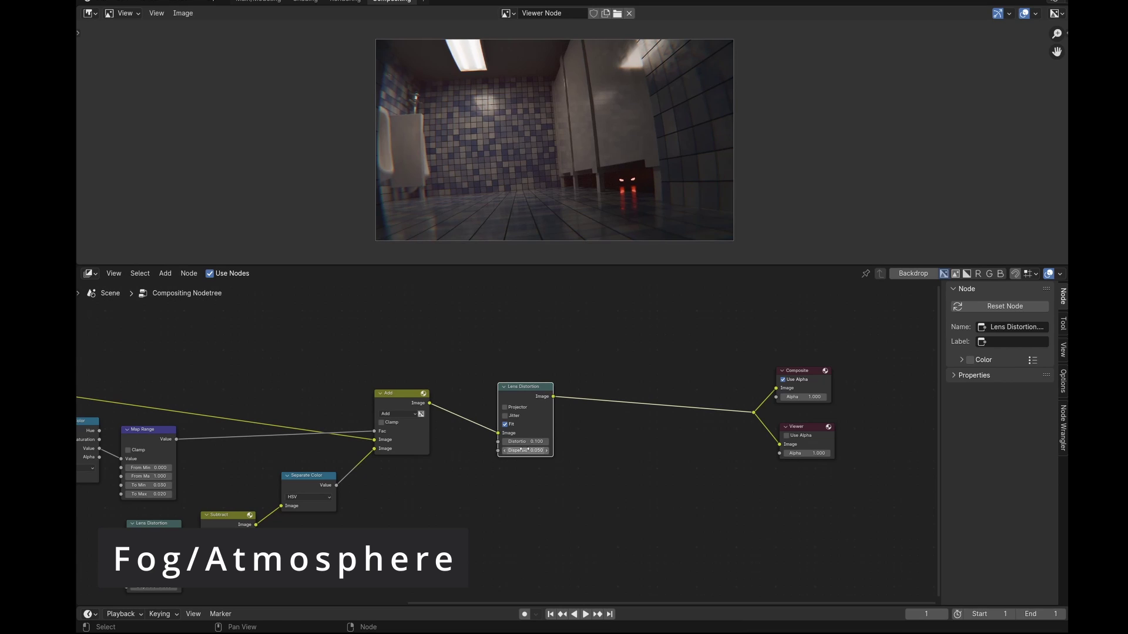
{"action": "left_click", "coordinate": [526, 451]}
{"action": "type", "text": ".03"}
{"action": "key", "text": "Return"}
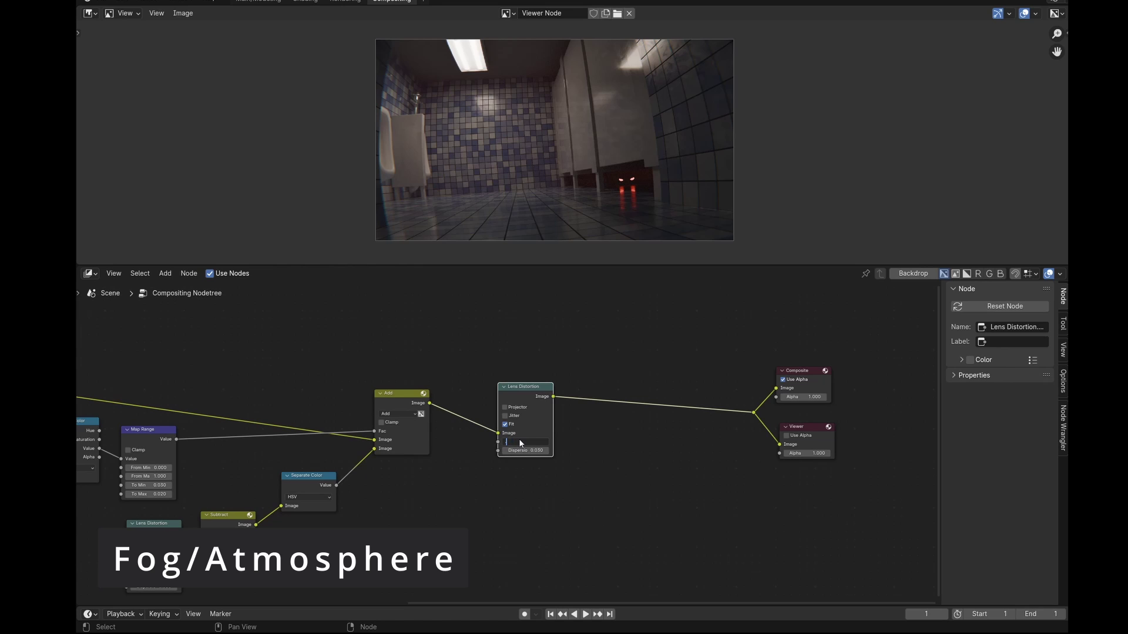
{"action": "type", "text": ".03"}
{"action": "key", "text": "Return"}
{"action": "scroll", "coordinate": [607, 158], "scroll_direction": "up", "scroll_amount": 3}
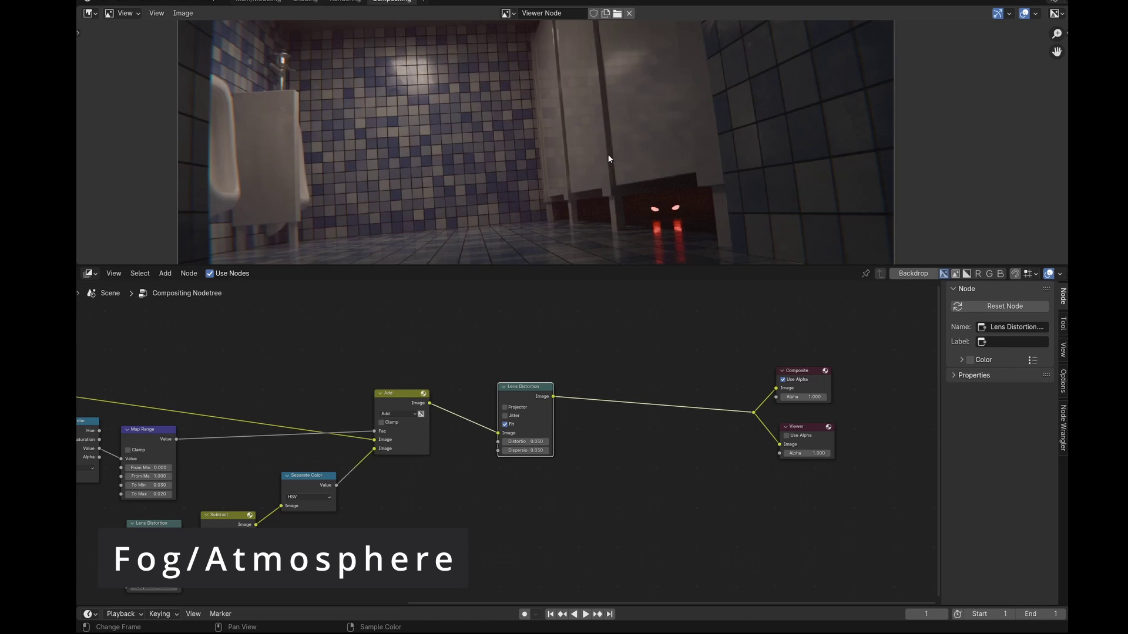
{"action": "scroll", "coordinate": [602, 129], "scroll_direction": "down", "scroll_amount": 2}
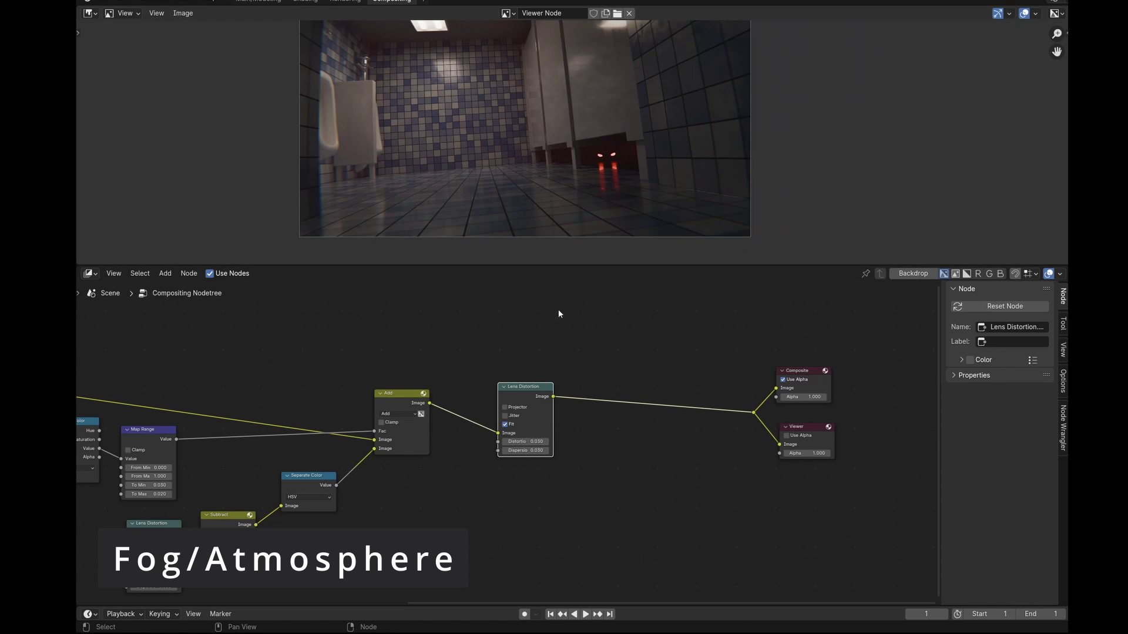
{"action": "left_click", "coordinate": [522, 445]}
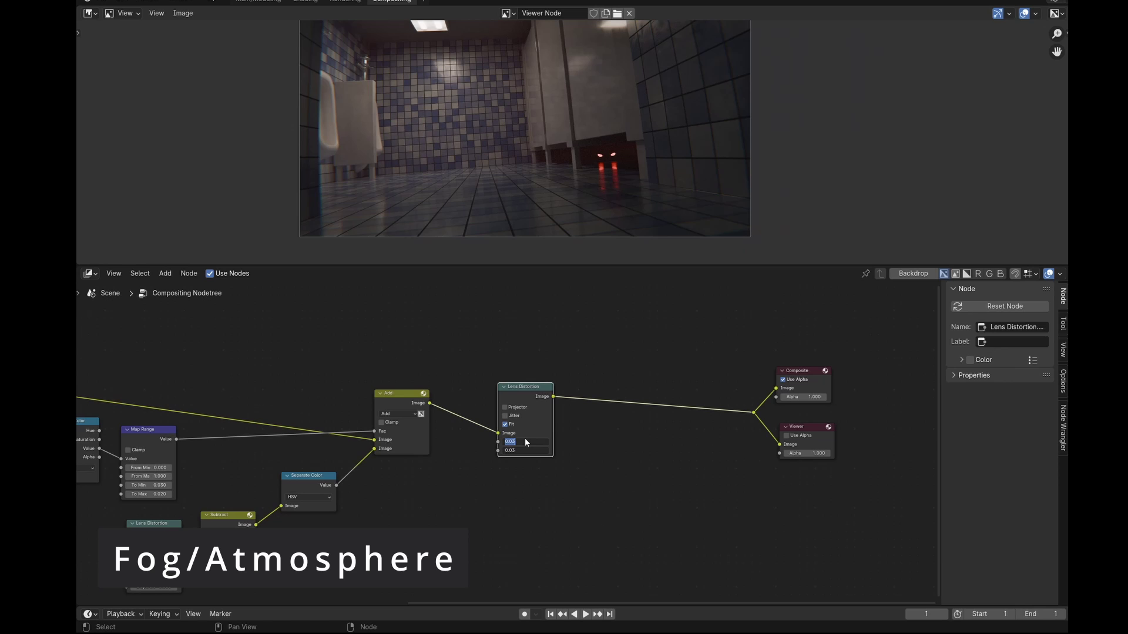
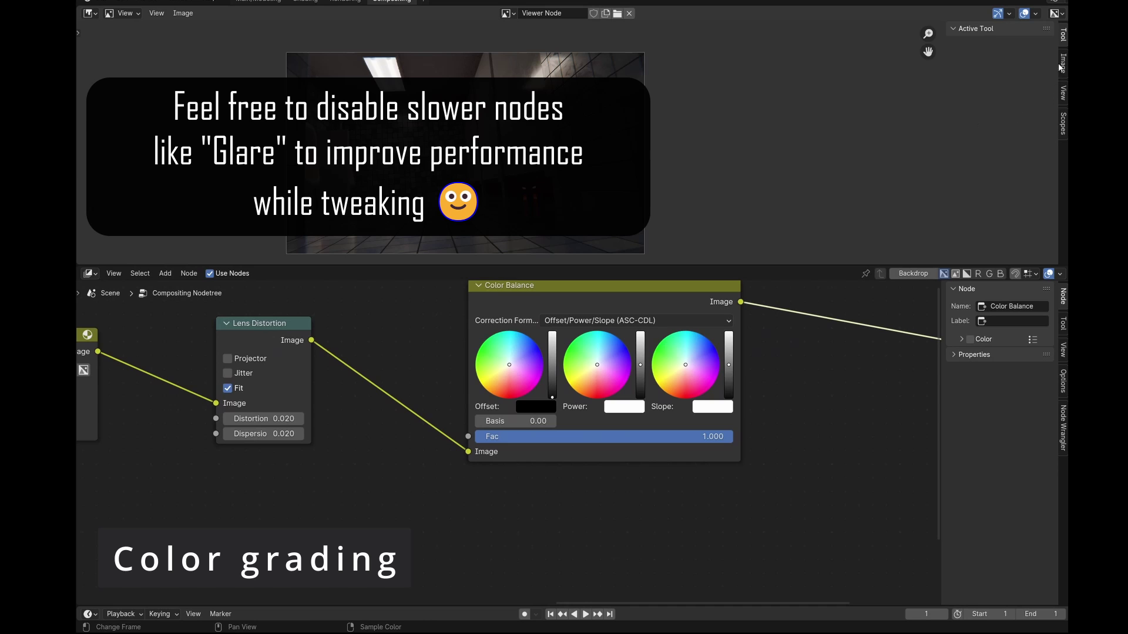
- Show the image scopes, widen their sidebar, and enlarge the waveform and vectorscope displays
{"action": "left_click", "coordinate": [1063, 122]}
{"action": "left_click_drag", "start_coordinate": [946, 113], "coordinate": [856, 112]}
{"action": "left_click_drag", "start_coordinate": [949, 97], "coordinate": [949, 100]}
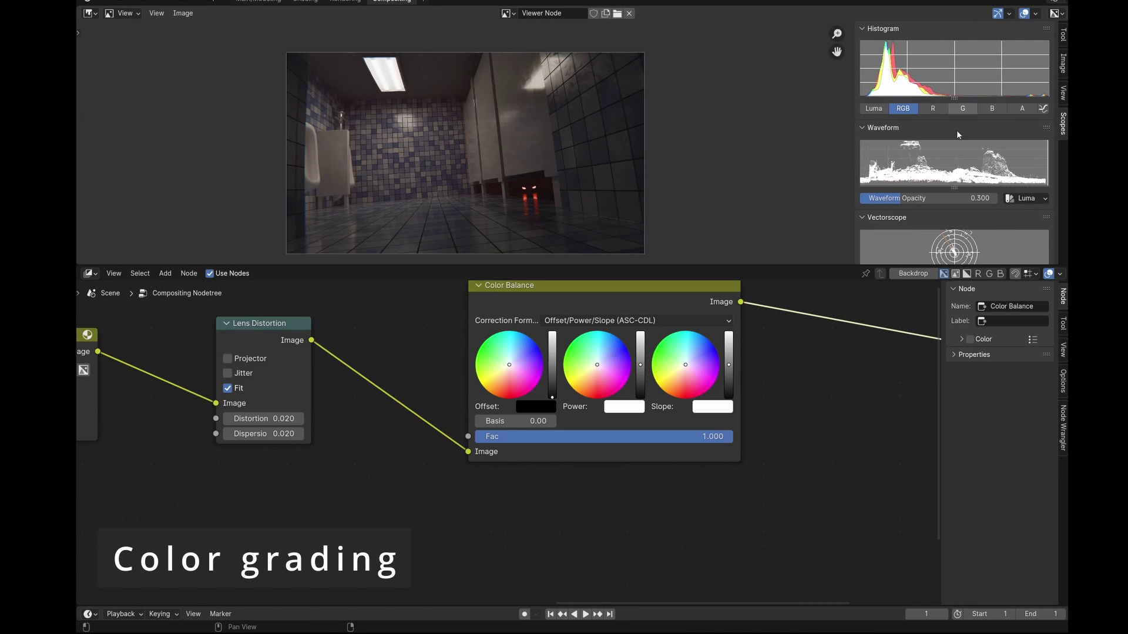
{"action": "left_click_drag", "start_coordinate": [954, 186], "coordinate": [955, 238]}
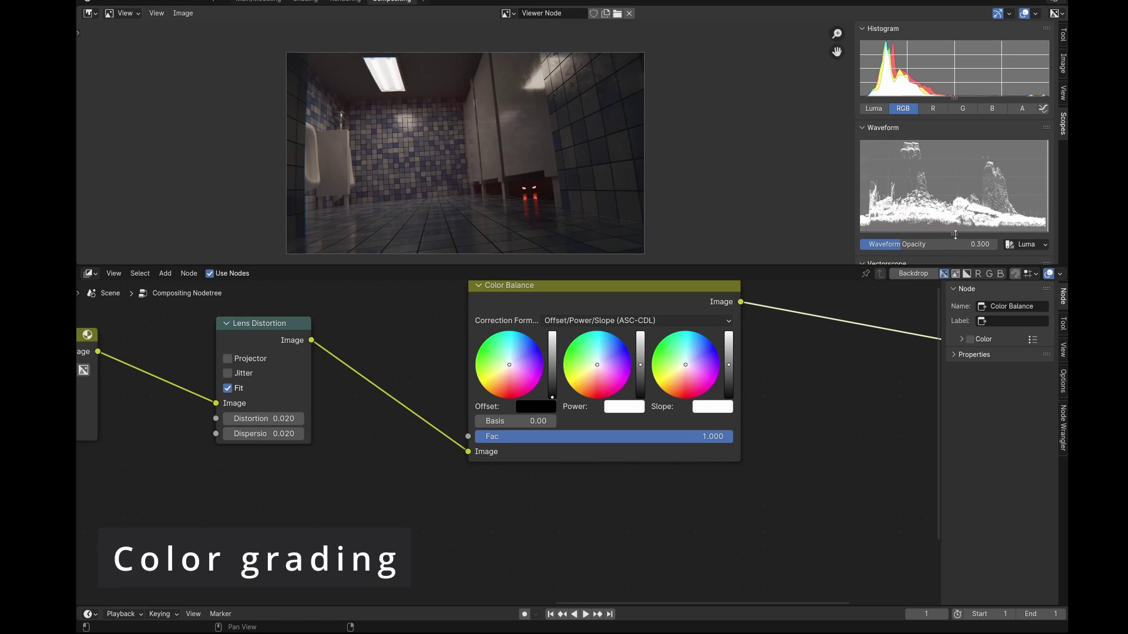
{"action": "scroll", "coordinate": [960, 190], "scroll_direction": "down", "scroll_amount": 8}
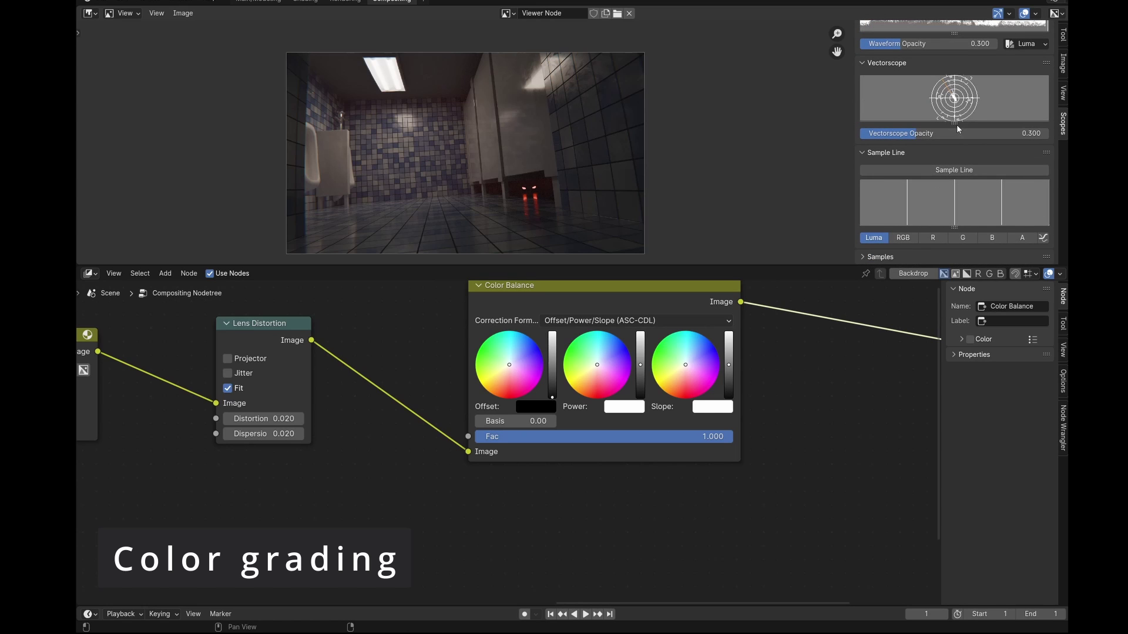
{"action": "left_click_drag", "start_coordinate": [954, 123], "coordinate": [954, 165]}
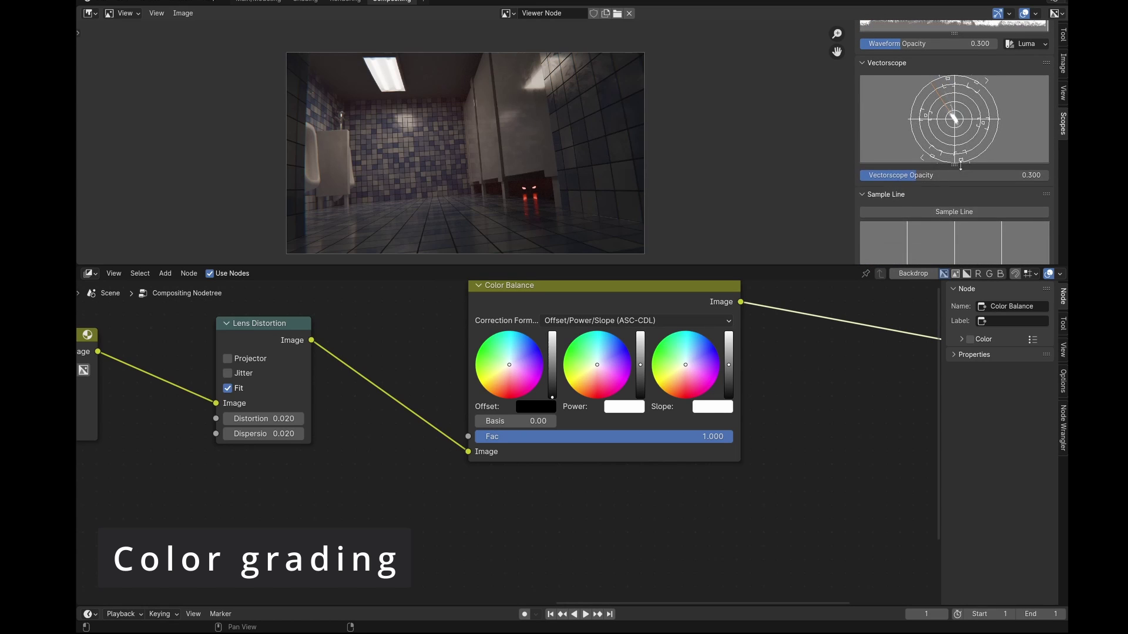
- Lower the Waveform Opacity to 0.175 and move the timeline to frame 3
{"action": "scroll", "coordinate": [1001, 138], "scroll_direction": "up", "scroll_amount": 4}
{"action": "scroll", "coordinate": [1001, 138], "scroll_direction": "up", "scroll_amount": 5}
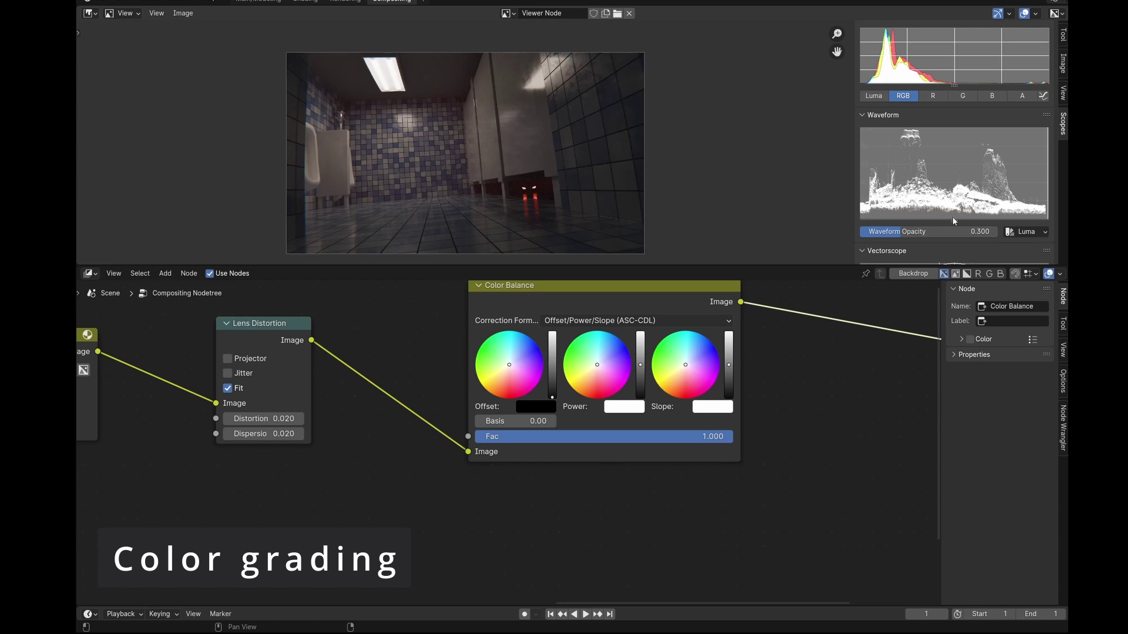
{"action": "left_click_drag", "start_coordinate": [914, 234], "coordinate": [883, 234]}
{"action": "middle_click_drag", "start_coordinate": [968, 201], "coordinate": [967, 178]}
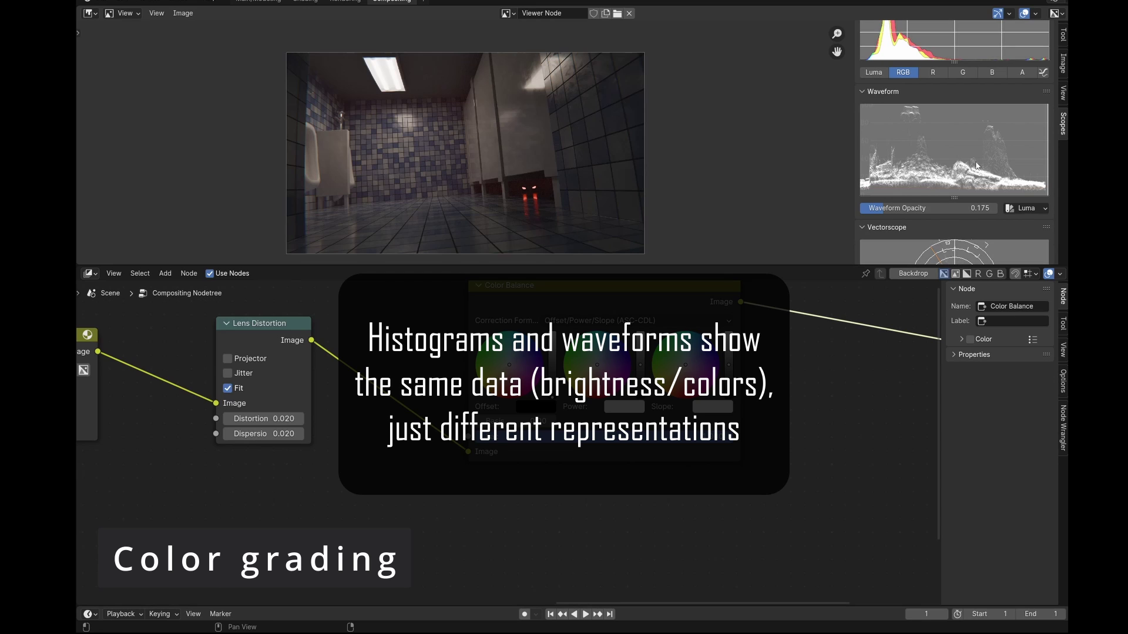
{"action": "scroll", "coordinate": [967, 178], "scroll_direction": "down", "scroll_amount": 2, "text": "alt"}
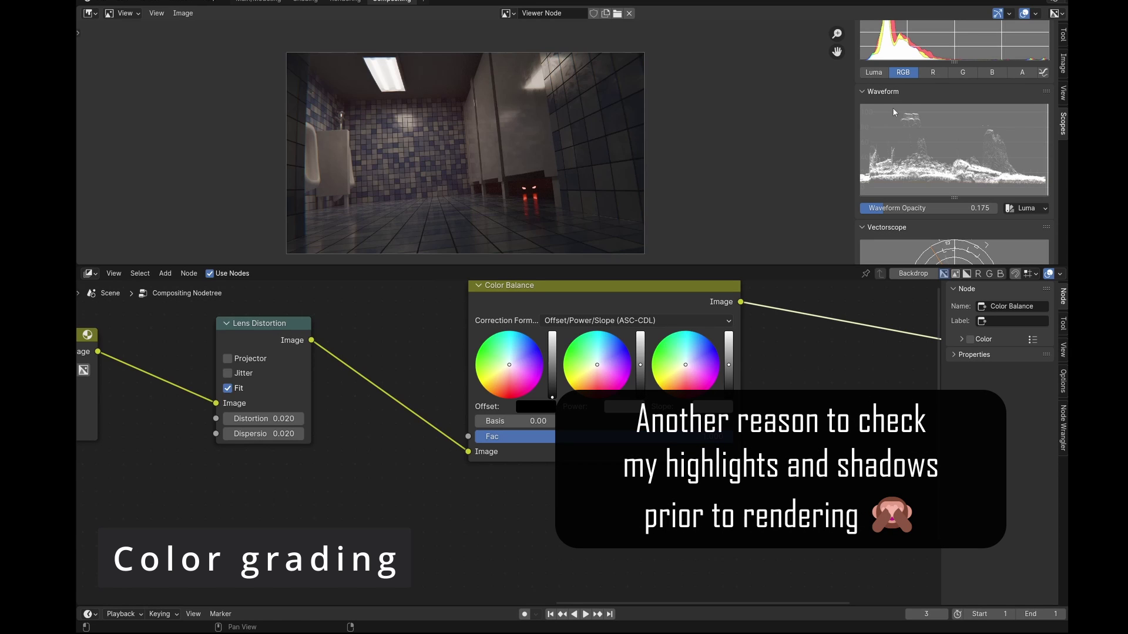
- Try Basis values of -0.1 and -0.02 on the Color Balance node while comparing the image and waveform
{"action": "left_click", "coordinate": [511, 420]}
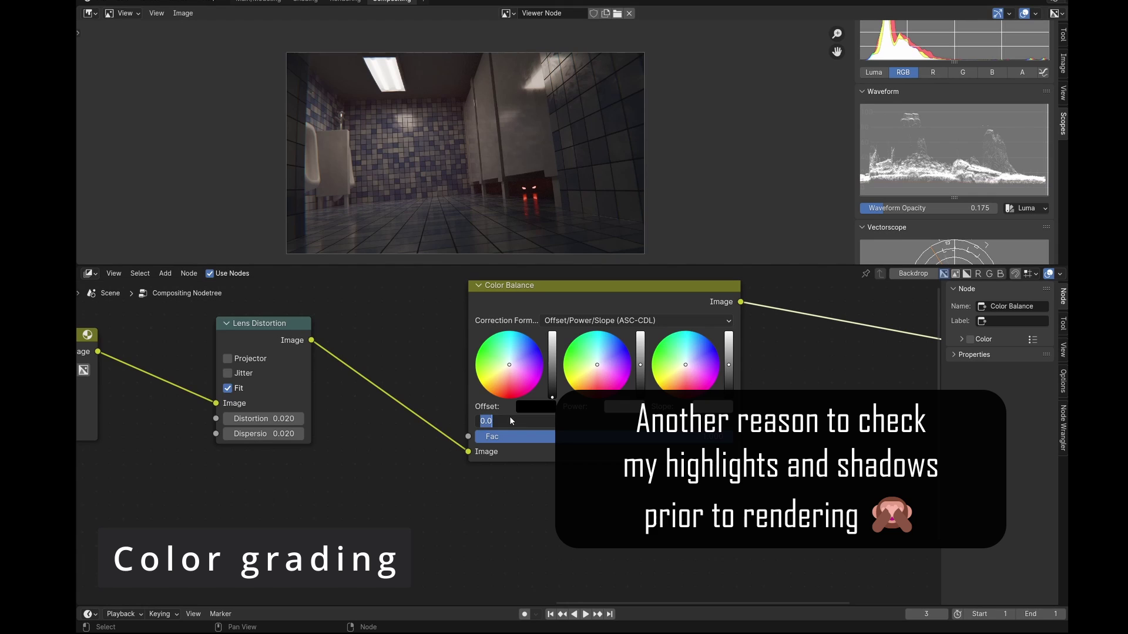
{"action": "type", "text": "-0.1"}
{"action": "key", "text": "Return"}
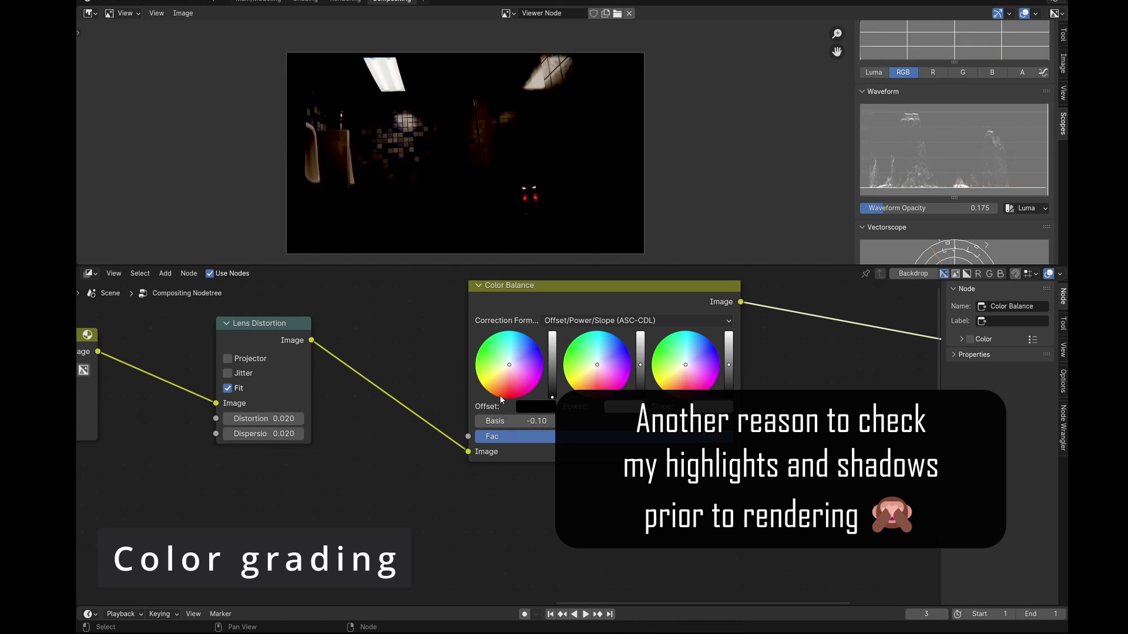
{"action": "left_click", "coordinate": [524, 421]}
{"action": "type", "text": "-0.02"}
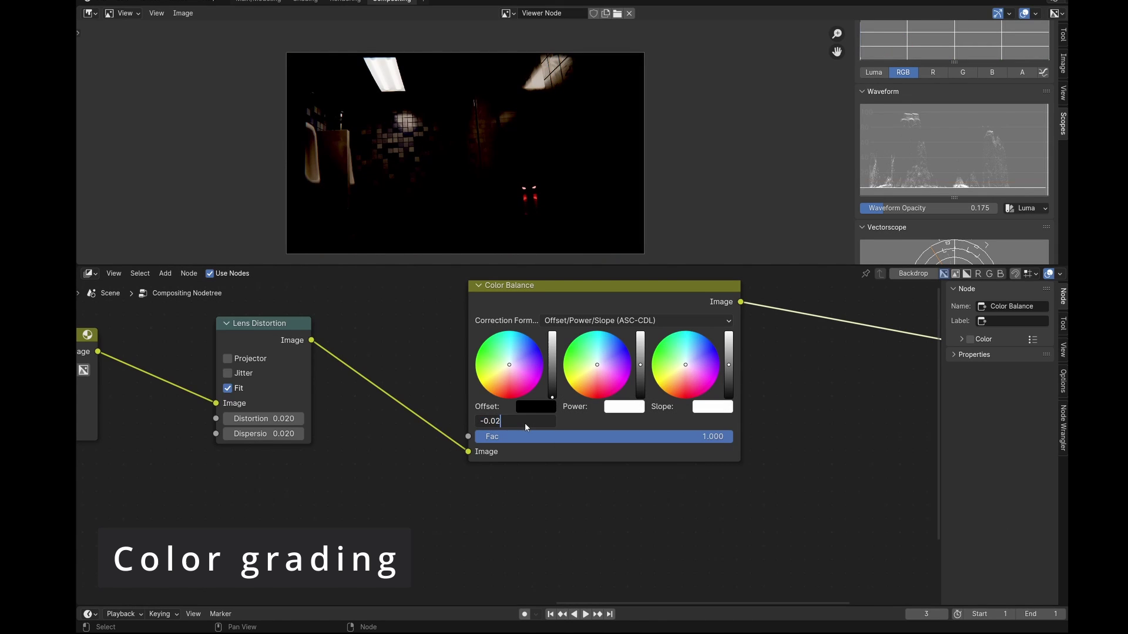
{"action": "key", "text": "Return"}
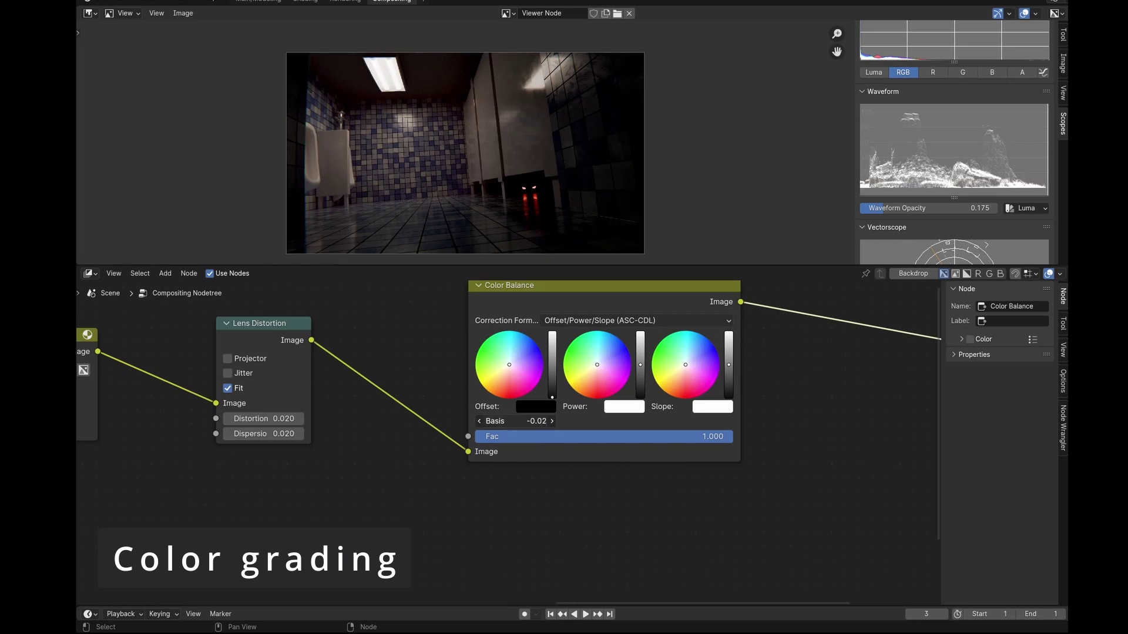
- Set the Color Balance node's Basis to -0.01 and check the darker shadows in the viewer image
{"action": "double_click", "coordinate": [531, 422]}
{"action": "key", "text": "Return"}
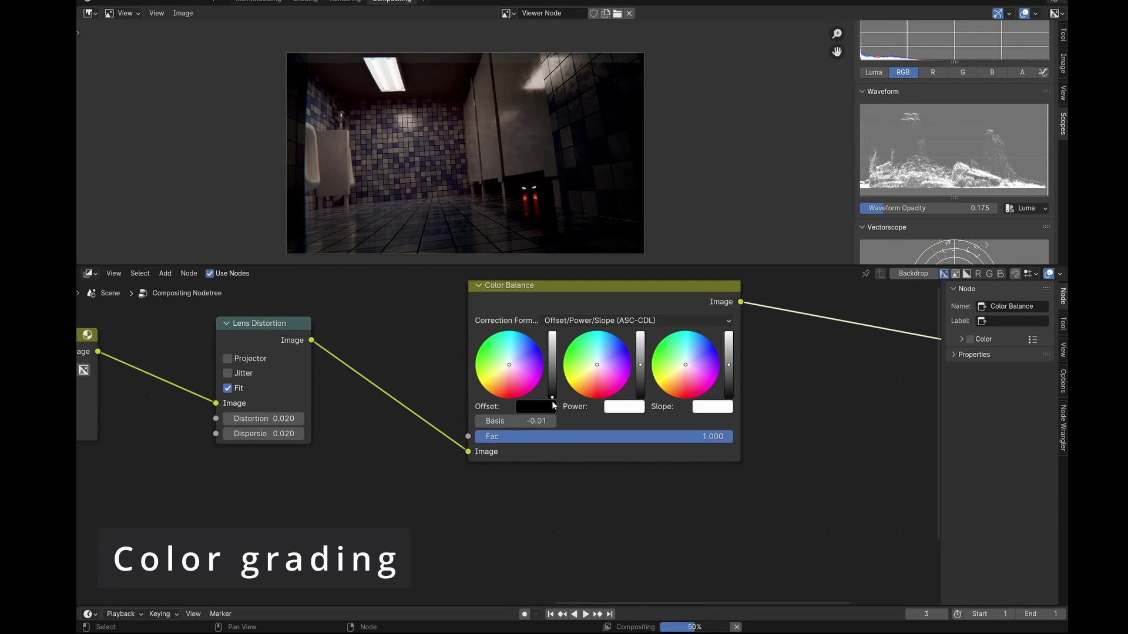
{"action": "scroll", "coordinate": [551, 152], "scroll_direction": "up", "scroll_amount": 1}
{"action": "middle_click_drag", "start_coordinate": [551, 152], "coordinate": [629, 178]}
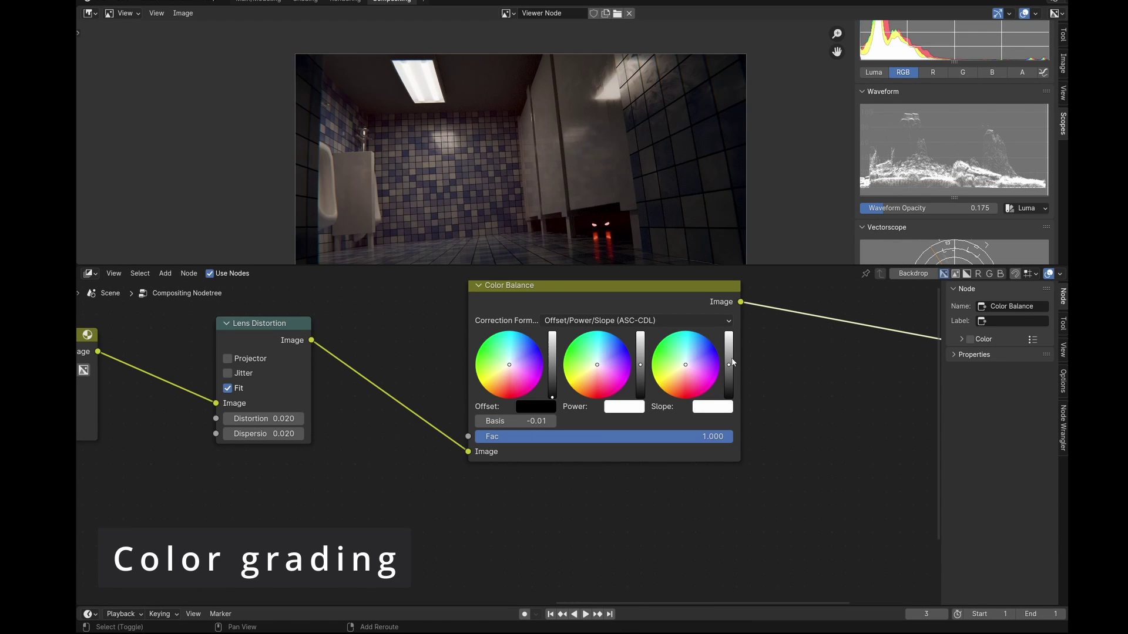
- Set the first Color Balance node's Slope value to 1.1 and slightly lower its Power value
{"action": "left_click_drag", "start_coordinate": [732, 365], "coordinate": [728, 333]}
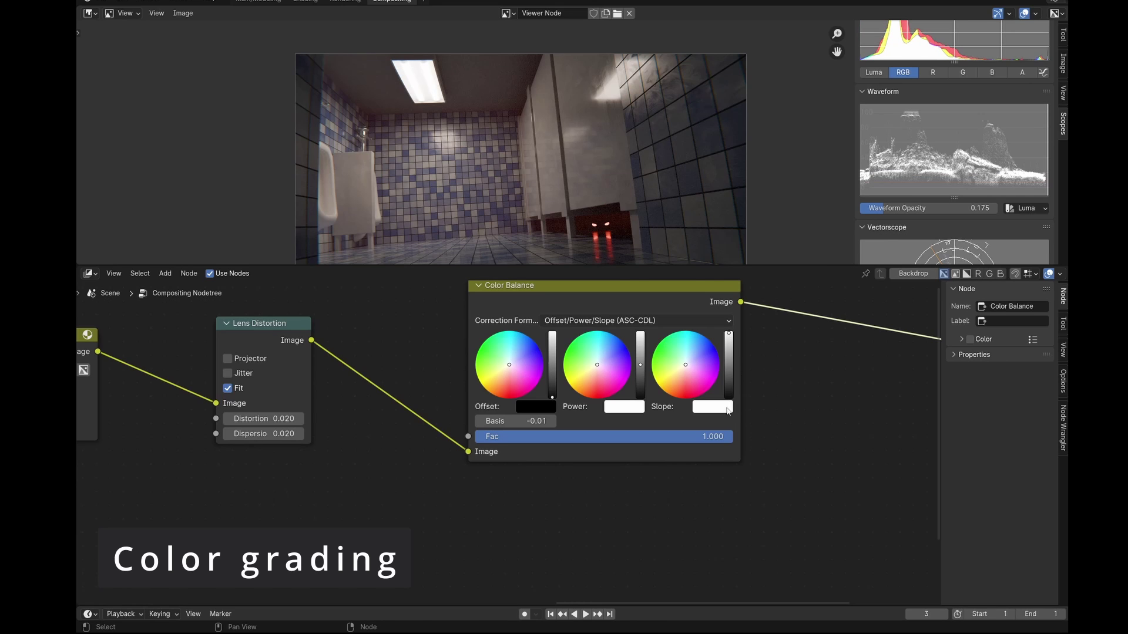
{"action": "left_click", "coordinate": [727, 408]}
{"action": "left_click", "coordinate": [761, 388]}
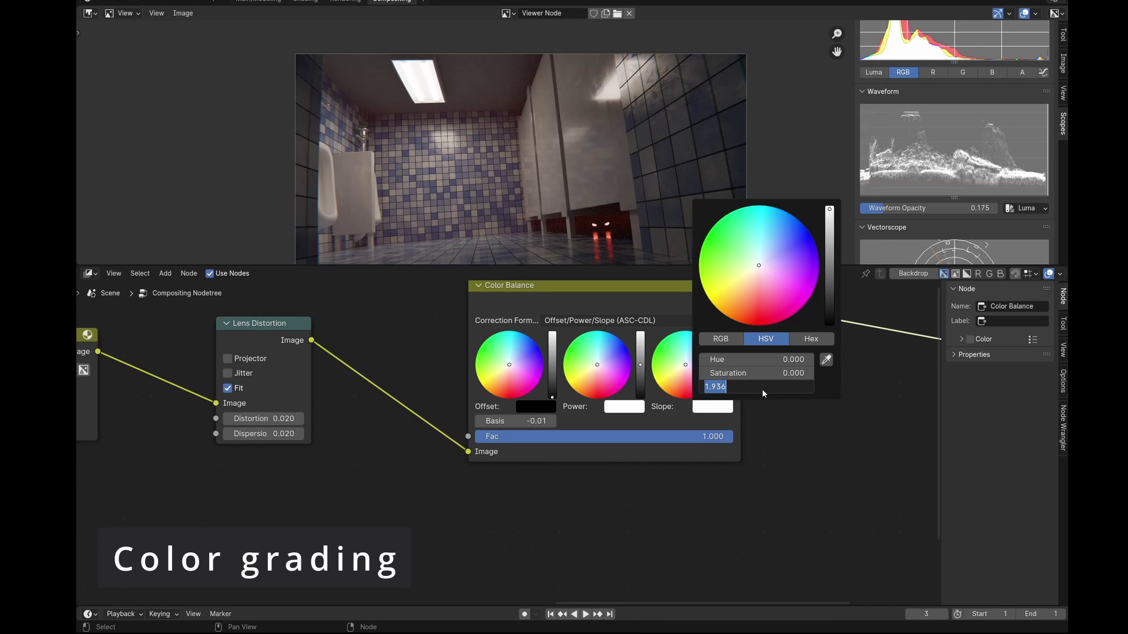
{"action": "type", "text": "1.1"}
{"action": "key", "text": "Return"}
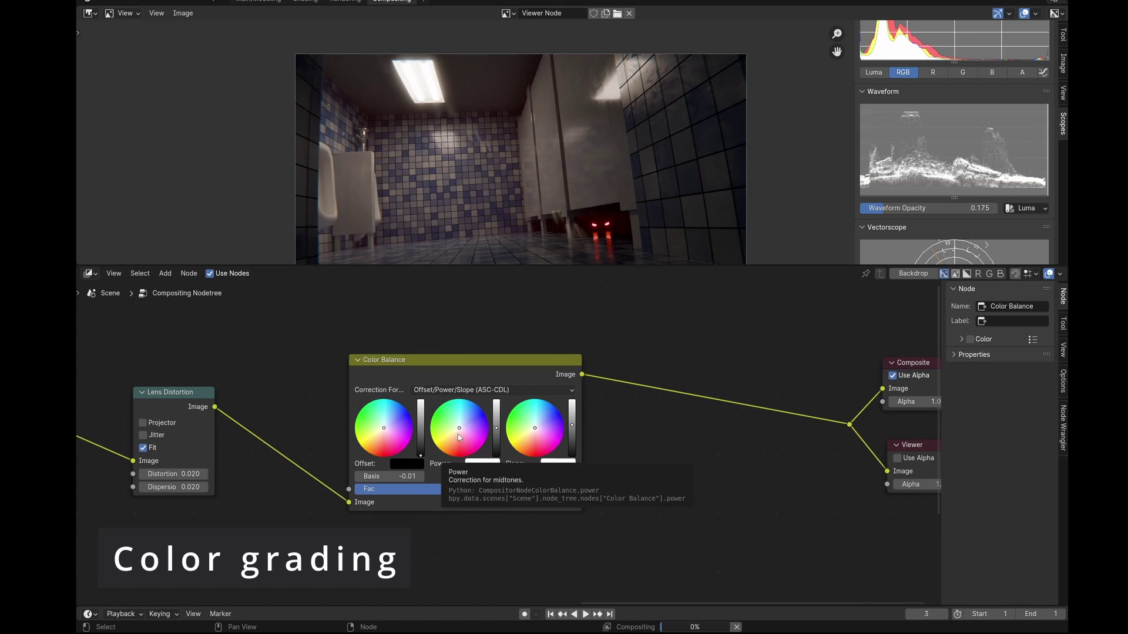
{"action": "left_click", "coordinate": [482, 464]}
{"action": "left_click_drag", "start_coordinate": [529, 444], "coordinate": [533, 450]}
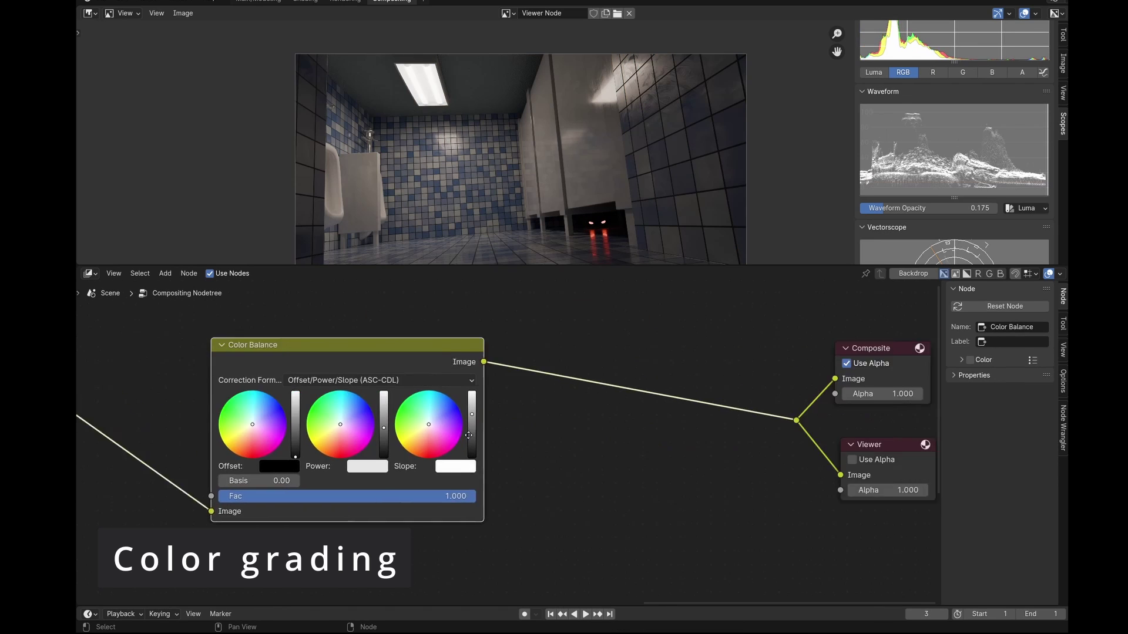
- Move the Composite and Viewer nodes with their shared reroute farther away from the Color Balance node to make room
{"action": "scroll", "coordinate": [384, 458], "scroll_direction": "down", "scroll_amount": 5}
{"action": "middle_click_drag", "start_coordinate": [665, 371], "coordinate": [548, 383]}
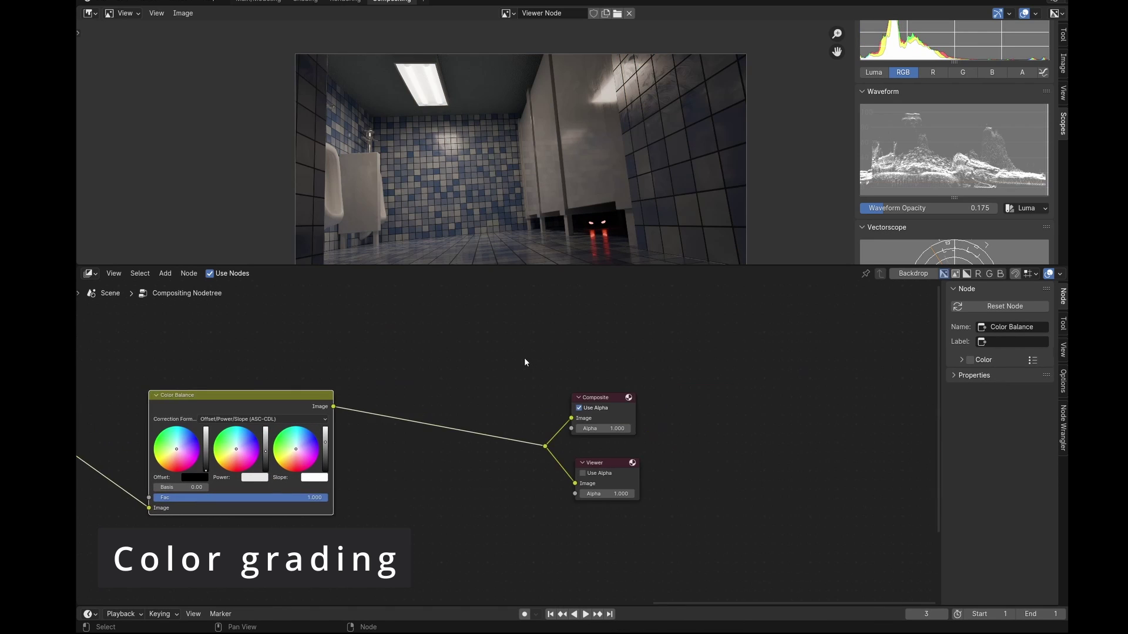
{"action": "left_click_drag", "start_coordinate": [525, 361], "coordinate": [611, 508]}
{"action": "key", "text": "g"}
{"action": "left_click", "coordinate": [773, 494]}
- Insert a second Color Balance node after the first, using Offset/Power/Slope (ASC-CDL) with a Power value of 1.3
{"action": "key", "text": "shift+a"}
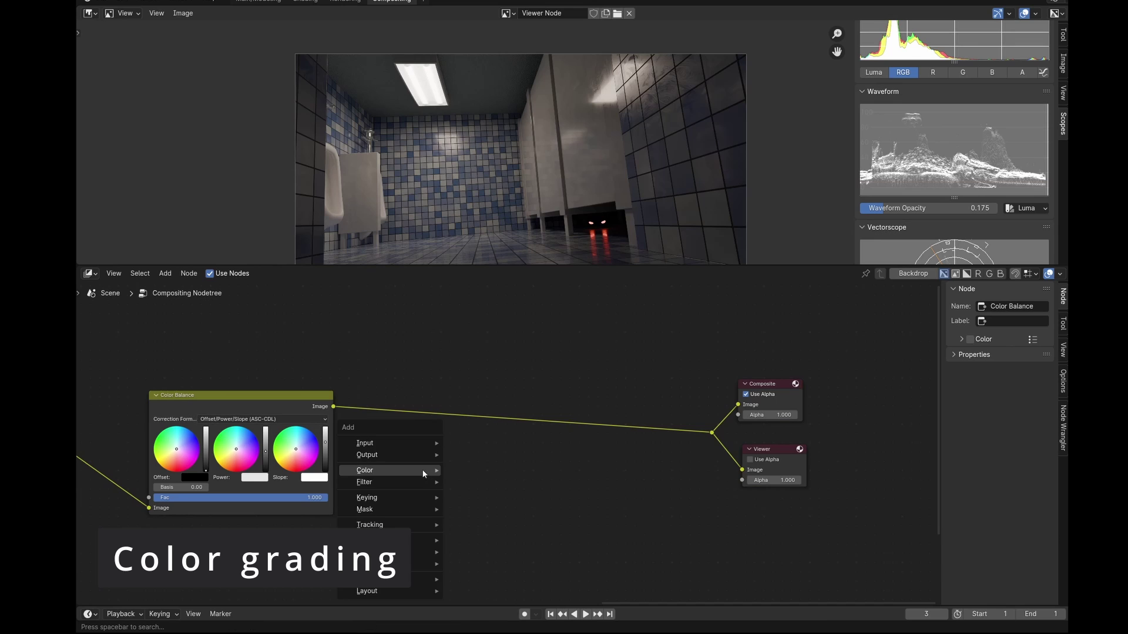
{"action": "mouse_move", "coordinate": [425, 474]}
{"action": "mouse_move", "coordinate": [499, 474]}
{"action": "left_click", "coordinate": [611, 493]}
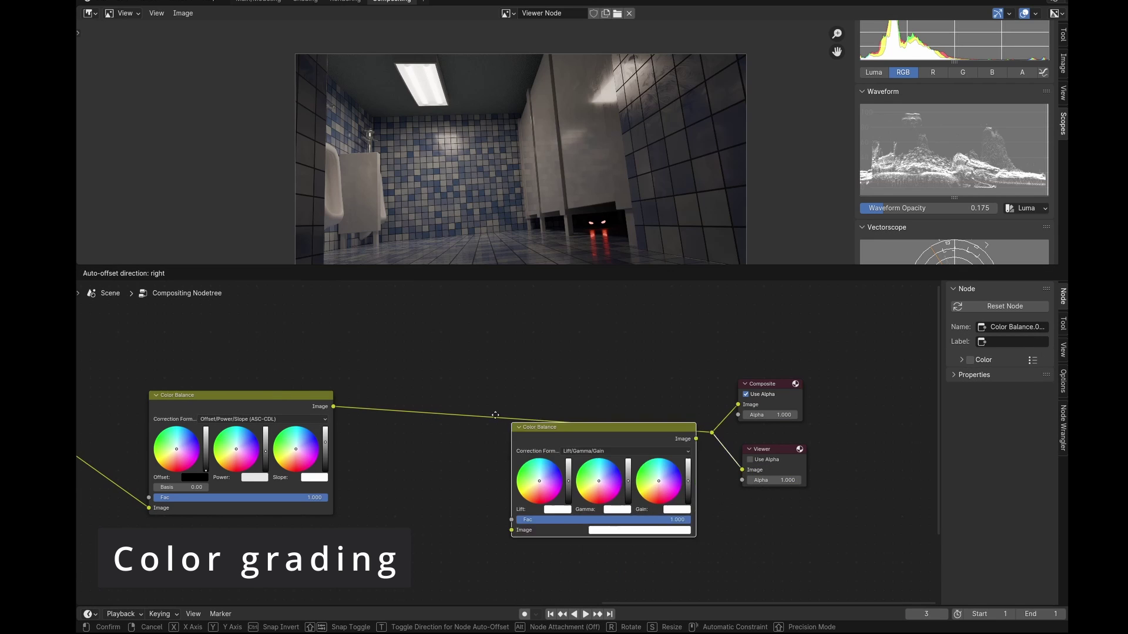
{"action": "left_click", "coordinate": [435, 377]}
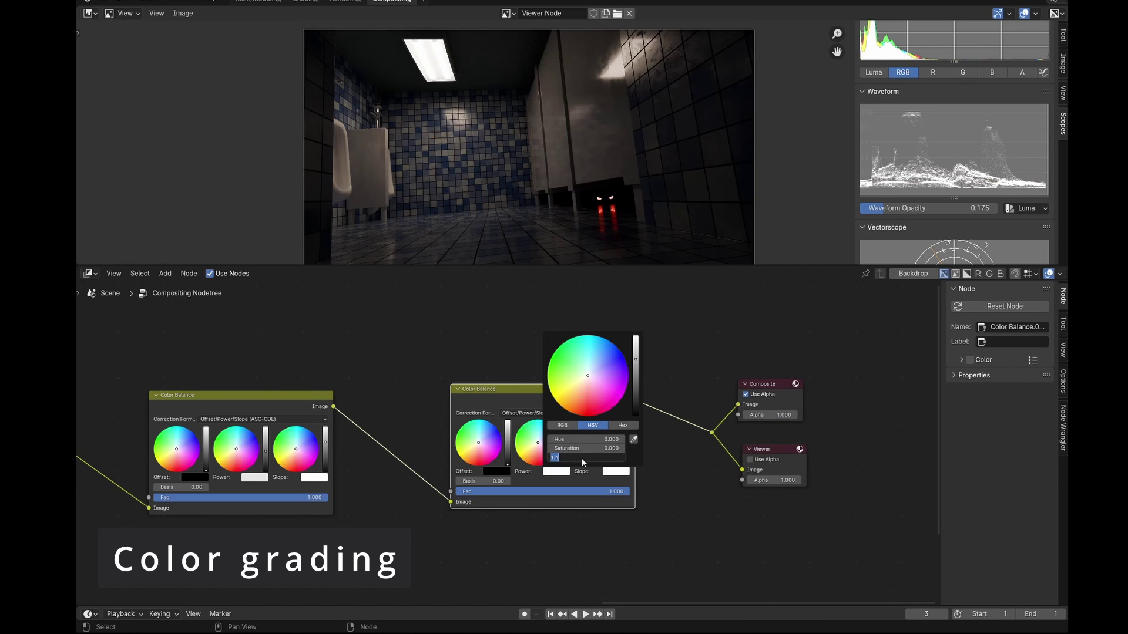
{"action": "type", "text": "1.3"}
{"action": "key", "text": "Return"}
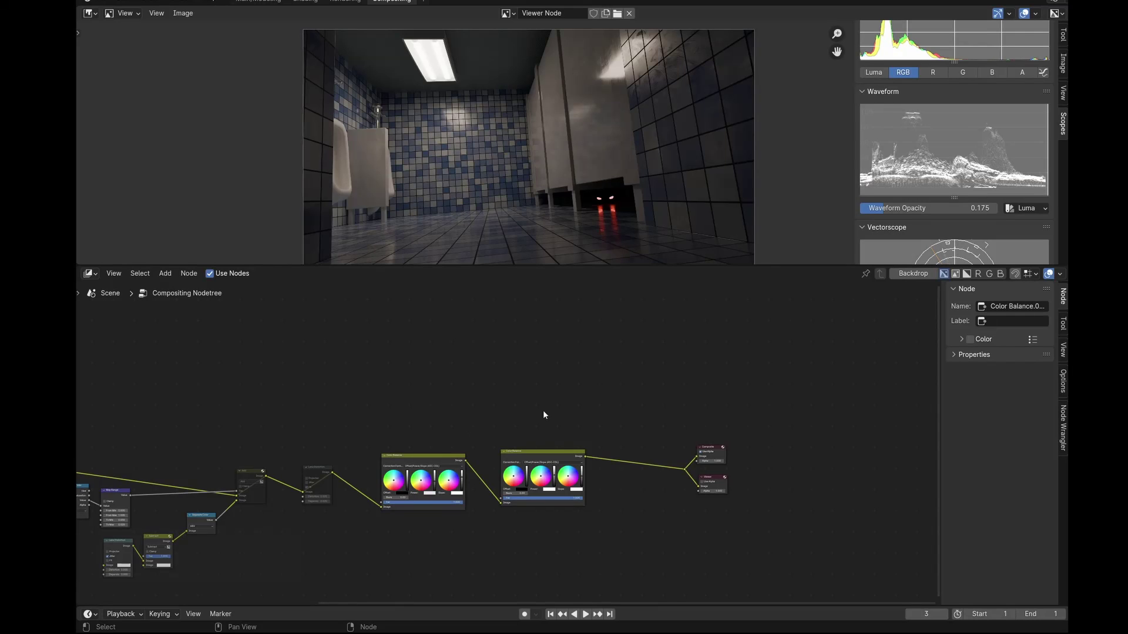
- Add an Ellipse Mask node above the second Color Balance node
{"action": "key", "text": "shift+a"}
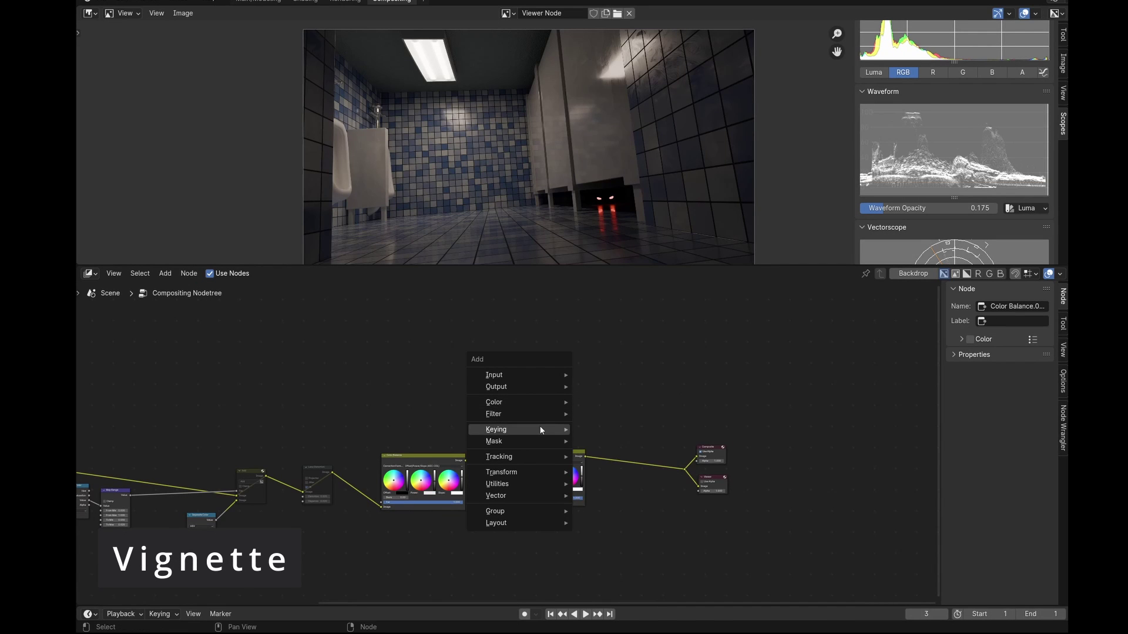
{"action": "mouse_move", "coordinate": [517, 442]}
{"action": "left_click", "coordinate": [637, 479]}
{"action": "left_click", "coordinate": [502, 383]}
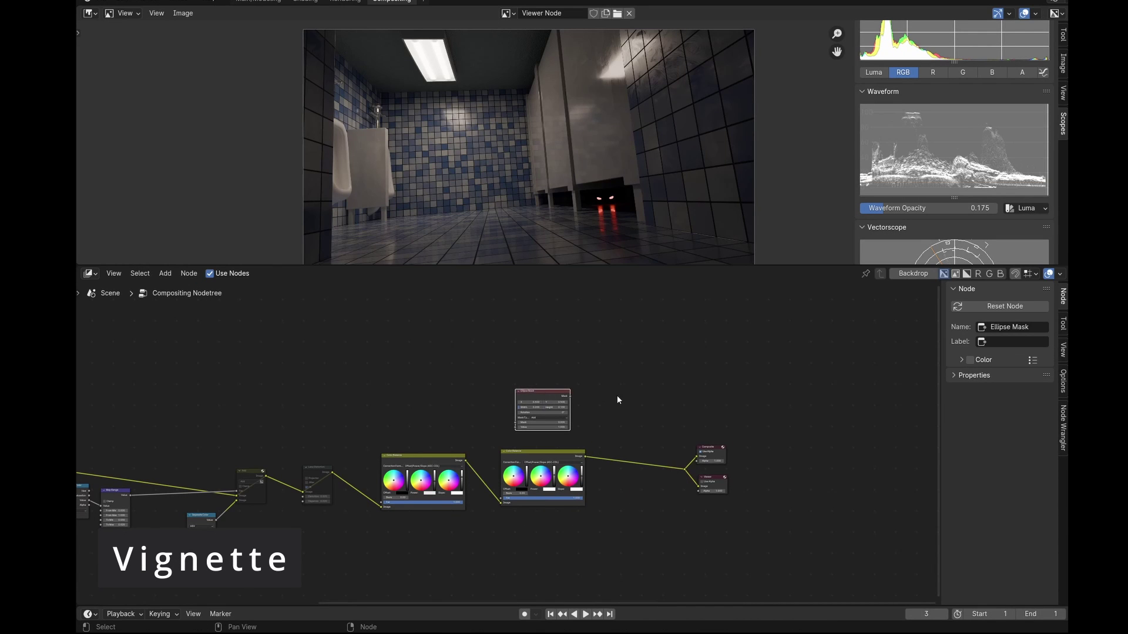
- Duplicate the second Color Balance node and insert the copy into the link before the output nodes
{"action": "scroll", "coordinate": [621, 407], "scroll_direction": "up", "scroll_amount": 5}
{"action": "middle_click_drag", "start_coordinate": [623, 410], "coordinate": [552, 383]}
{"action": "left_click", "coordinate": [463, 450]}
{"action": "key", "text": "shift+d"}
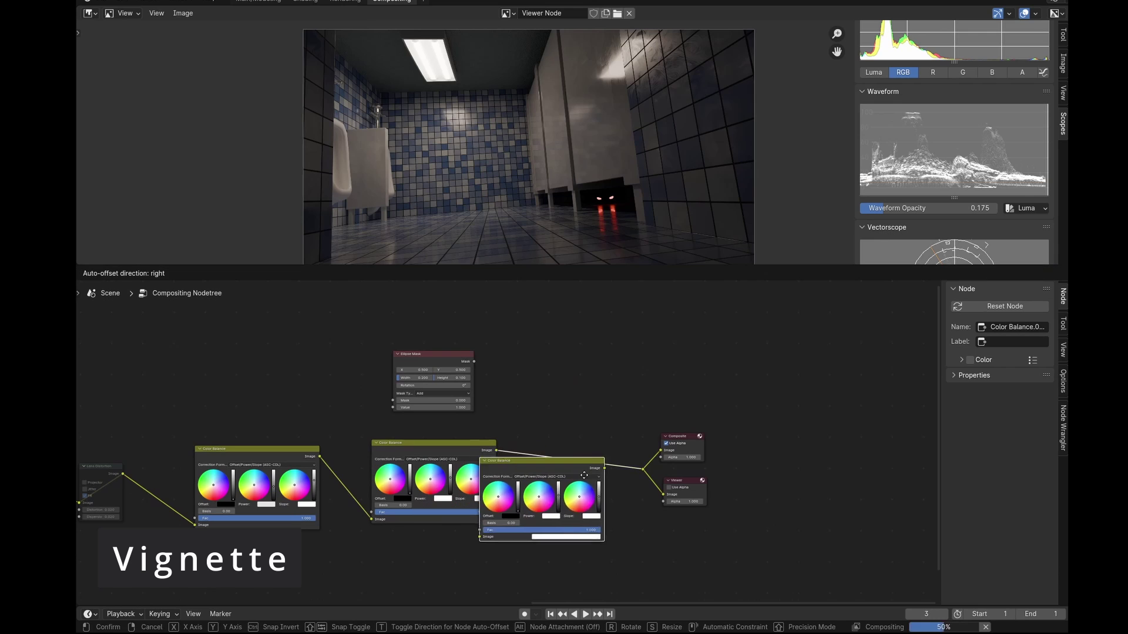
{"action": "left_click", "coordinate": [605, 474]}
- On the duplicated Color Balance node, reset the Power value to 1 and lower the Slope to black
{"action": "scroll", "coordinate": [647, 491], "scroll_direction": "up", "scroll_amount": 2}
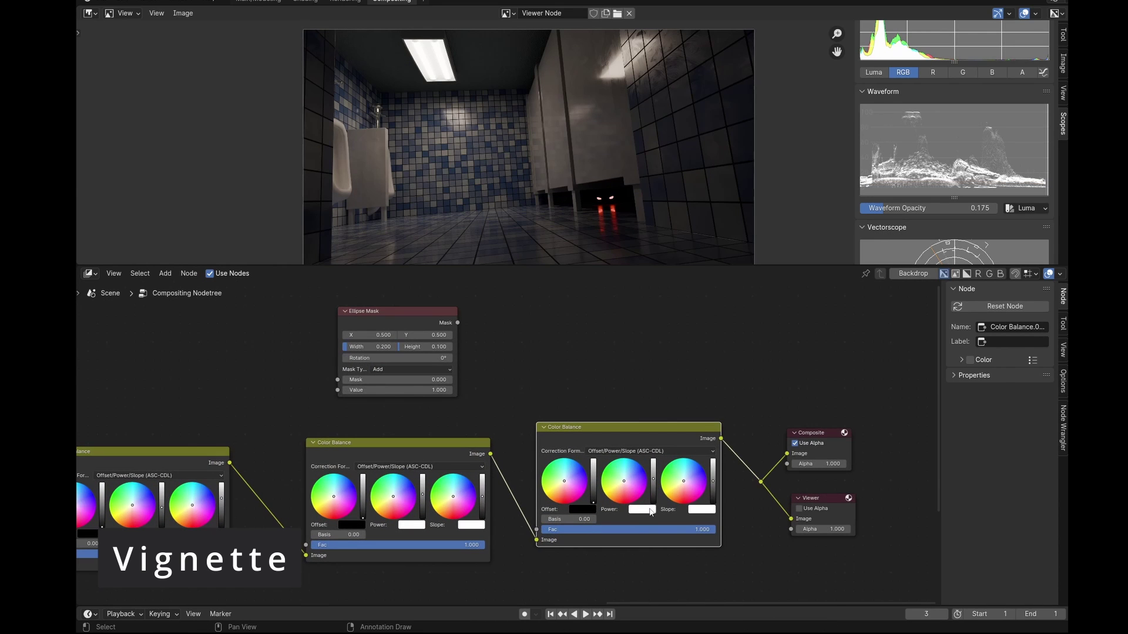
{"action": "left_click", "coordinate": [653, 510]}
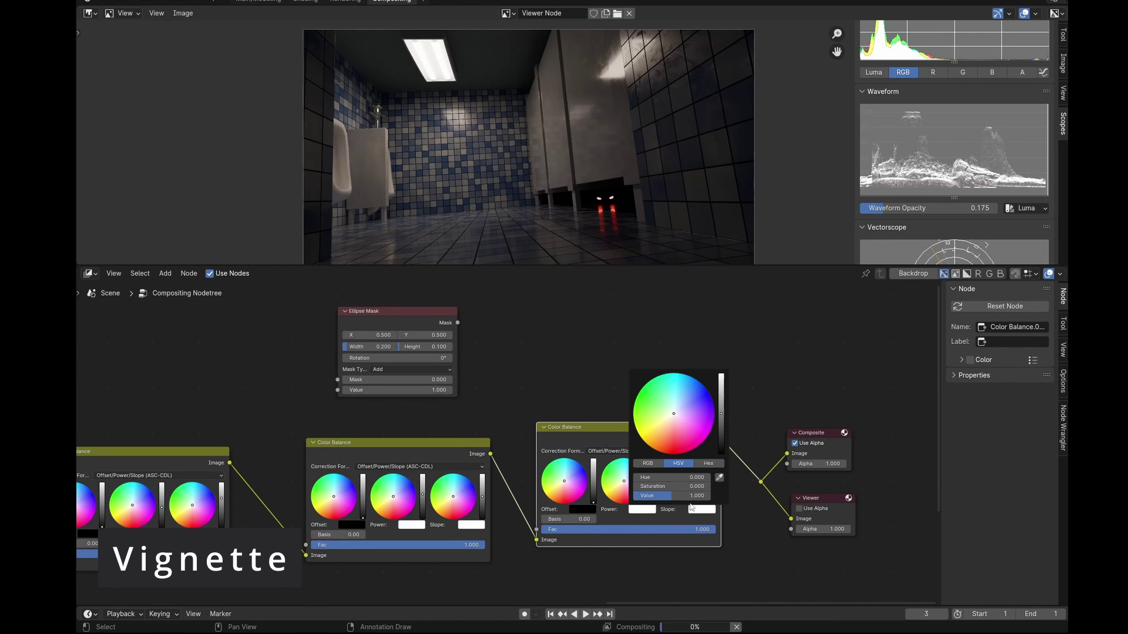
{"action": "left_click_drag", "start_coordinate": [713, 481], "coordinate": [713, 506]}
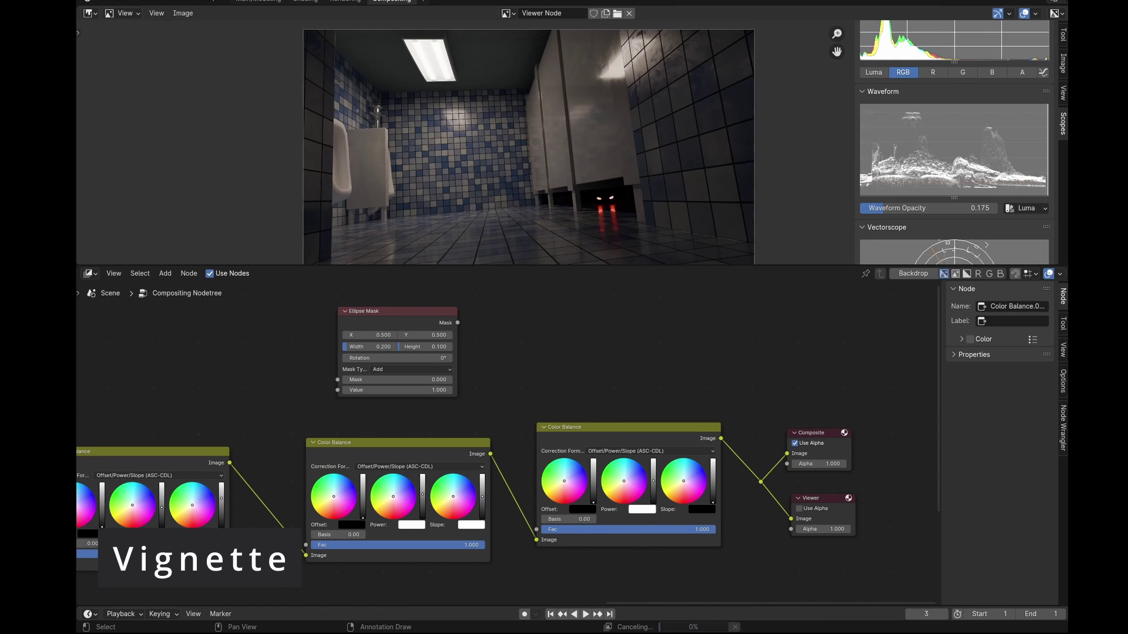
- Connect the Ellipse Mask to the last Color Balance node's Fac and size the ellipse to width 0.9, height about 0.53
{"action": "left_click_drag", "start_coordinate": [458, 323], "coordinate": [538, 529]}
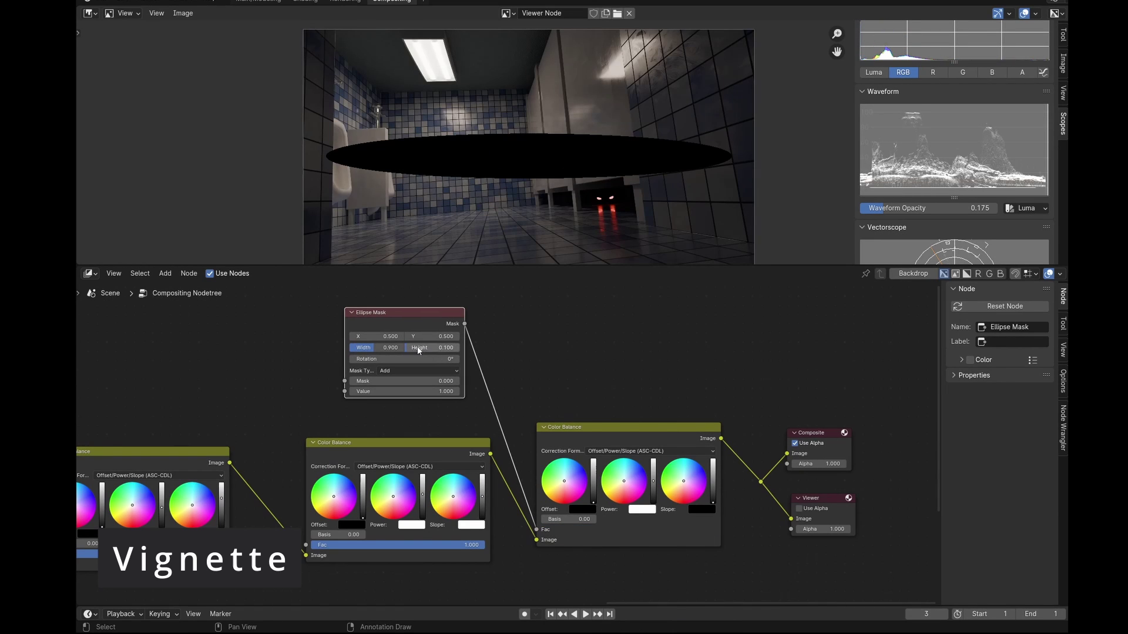
{"action": "left_click_drag", "start_coordinate": [419, 351], "coordinate": [447, 351]}
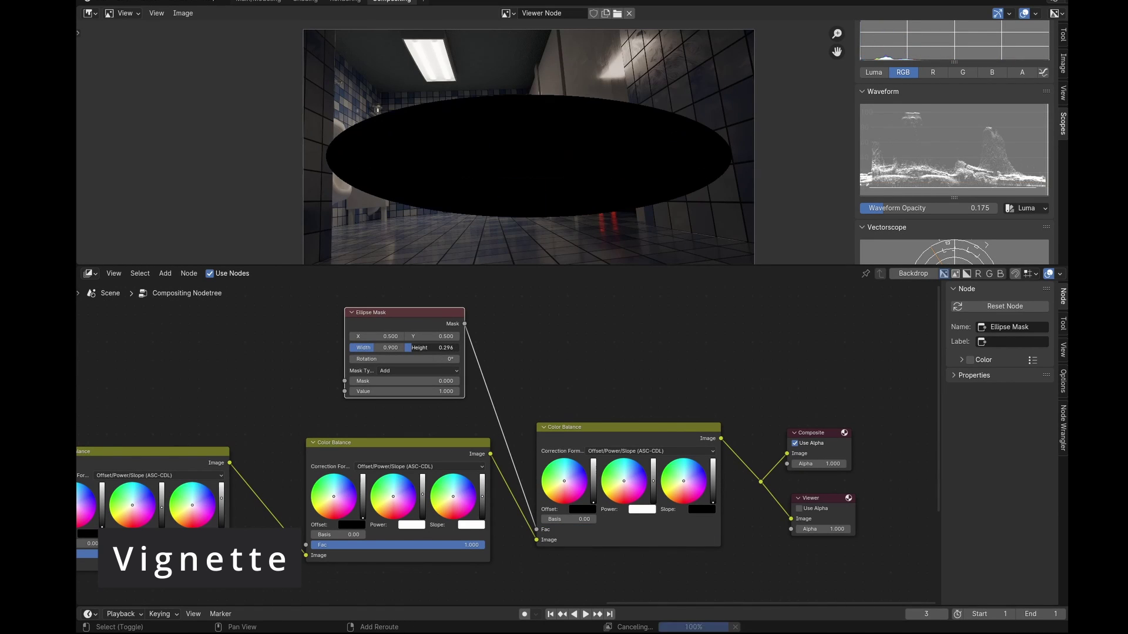
- Insert a Gaussian Blur node after the Ellipse Mask, using Relative size at 15% in X and Y
{"action": "key", "text": "shift+a"}
{"action": "mouse_move", "coordinate": [351, 291]}
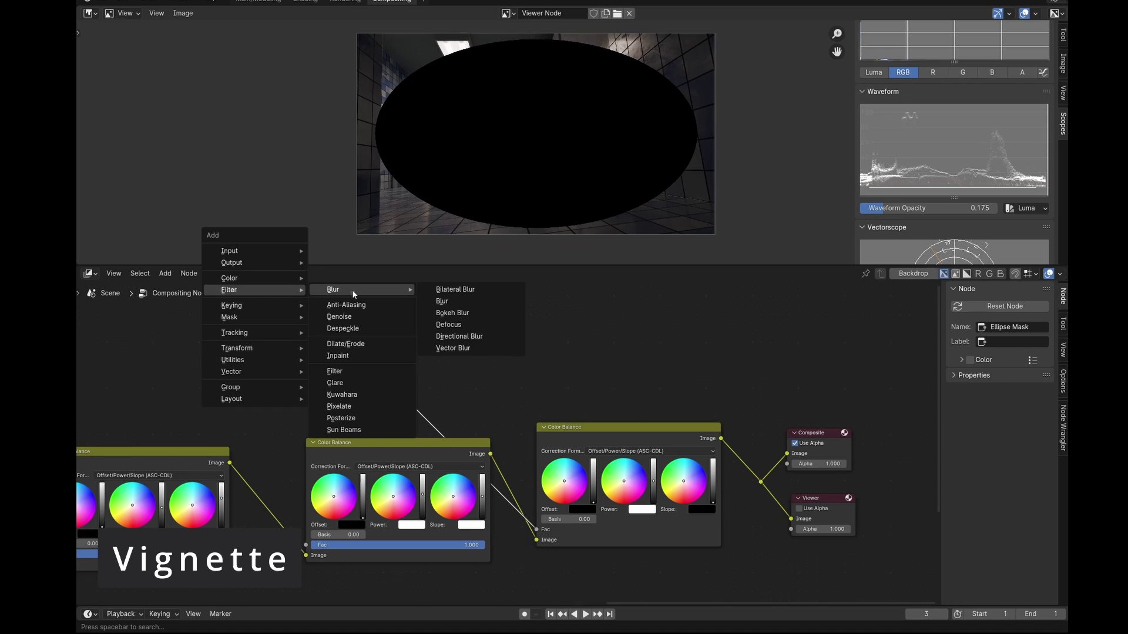
{"action": "left_click", "coordinate": [471, 301]}
{"action": "left_click", "coordinate": [440, 333]}
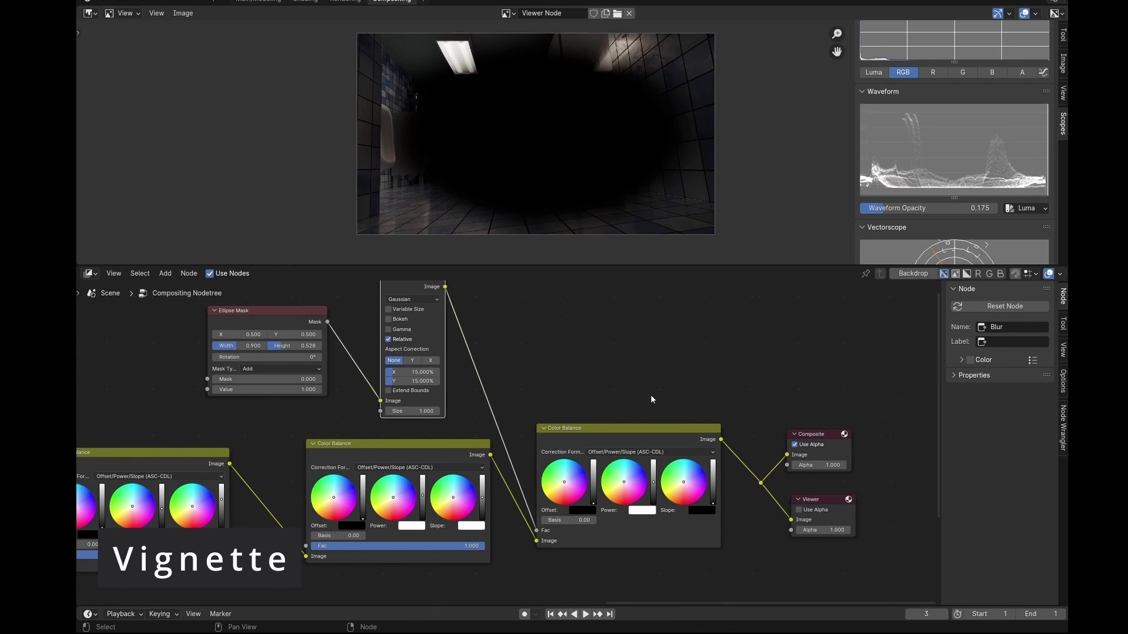
- Insert a Map Range node between the Blur and last Color Balance nodes, inverting the mask with To Min 1 and To Max 0
{"action": "mouse_move", "coordinate": [400, 446]}
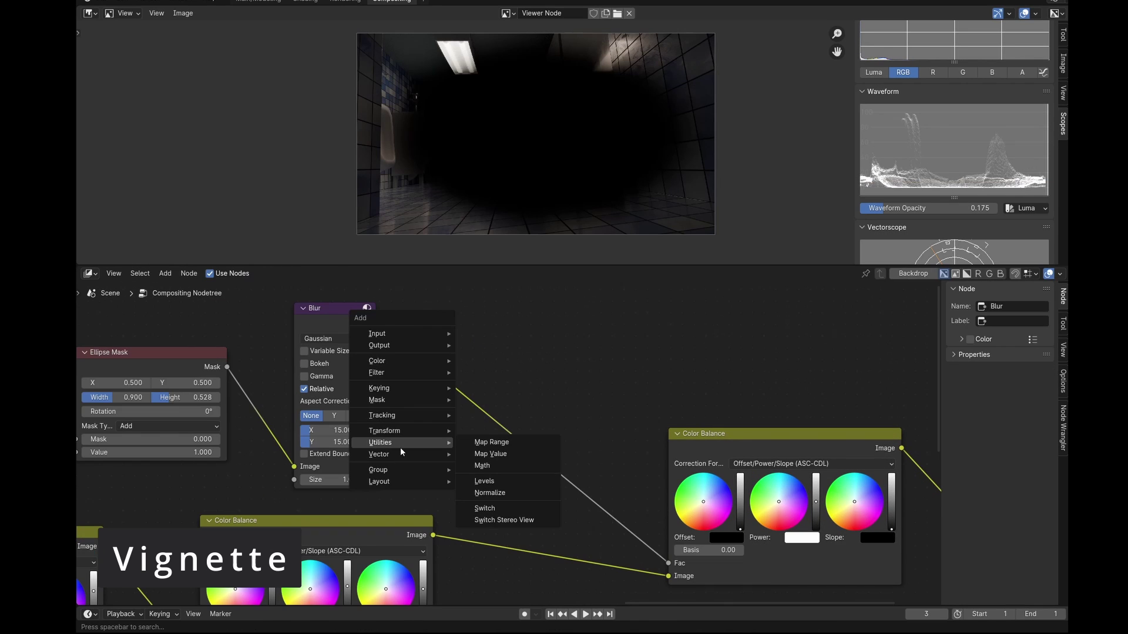
{"action": "left_click", "coordinate": [509, 441]}
{"action": "left_click", "coordinate": [511, 435]}
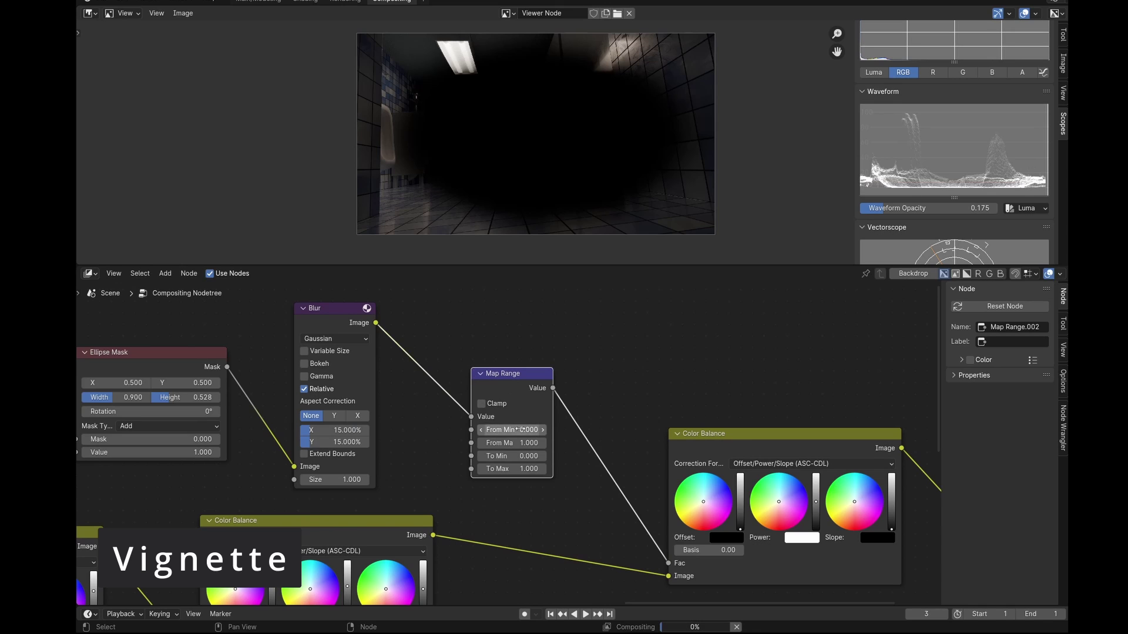
{"action": "left_click", "coordinate": [524, 456]}
{"action": "type", "text": "1"}
{"action": "key", "text": "Tab"}
{"action": "type", "text": "0"}
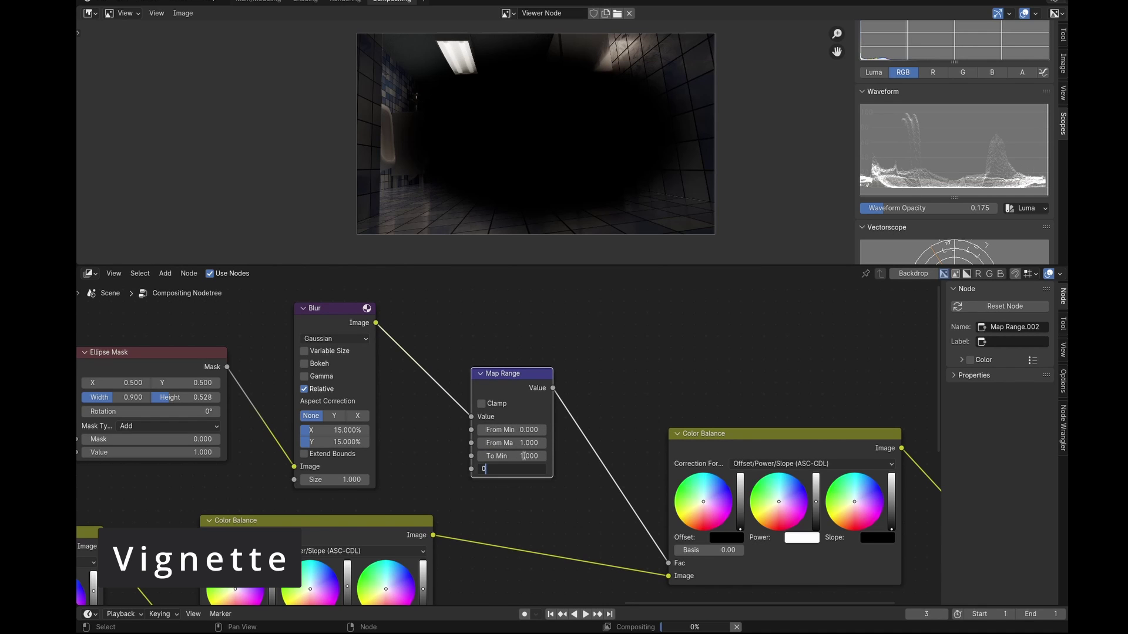
{"action": "key", "text": "Return"}
- Soften the vignette by setting the mask's Map Range To Min to 0.5
{"action": "scroll", "coordinate": [405, 447], "scroll_direction": "down", "scroll_amount": 3}
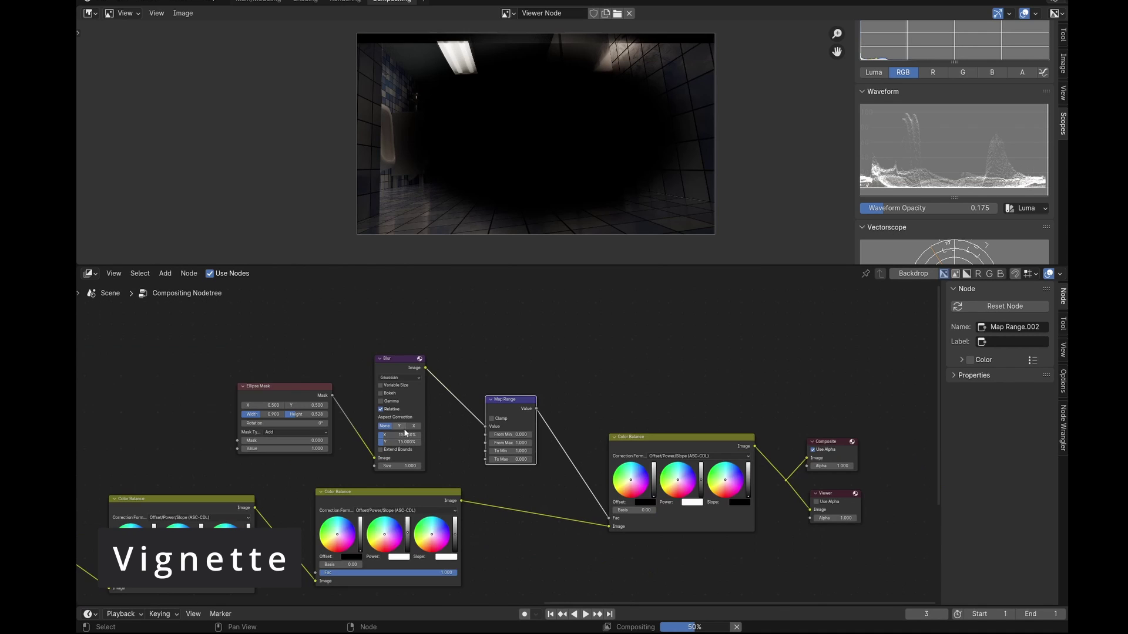
{"action": "scroll", "coordinate": [509, 441], "scroll_direction": "up", "scroll_amount": 3}
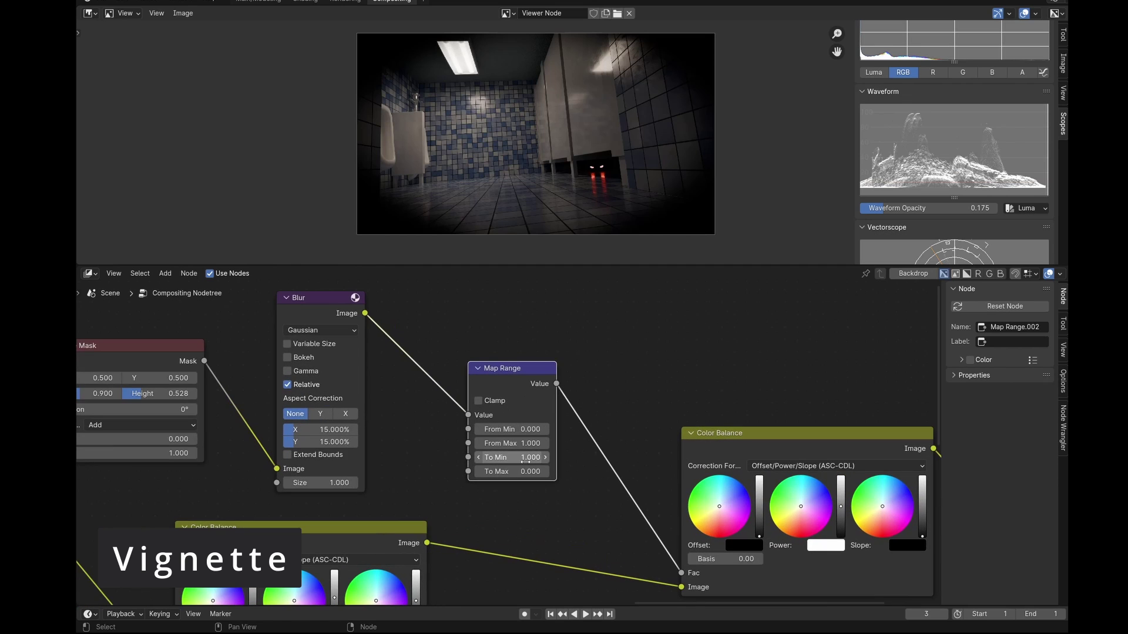
{"action": "left_click", "coordinate": [523, 462]}
{"action": "type", "text": "0.5"}
{"action": "key", "text": "Return"}
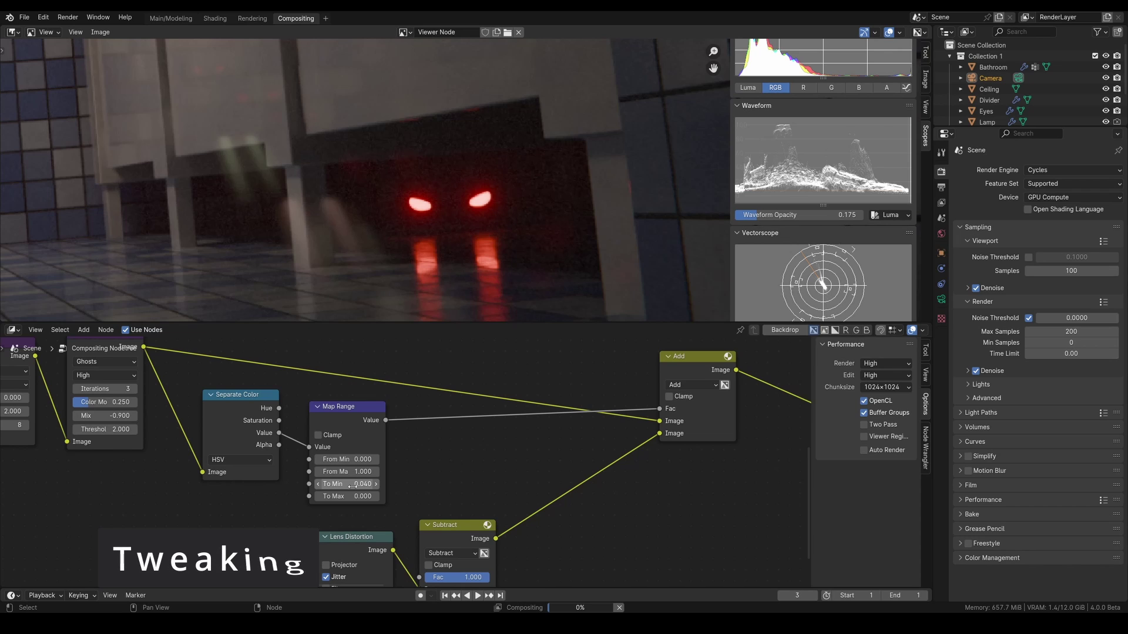
- Examine the composited image up close around the glowing eyes and as a whole in the maximised viewer
{"action": "scroll", "coordinate": [414, 163], "scroll_direction": "down", "scroll_amount": 6}
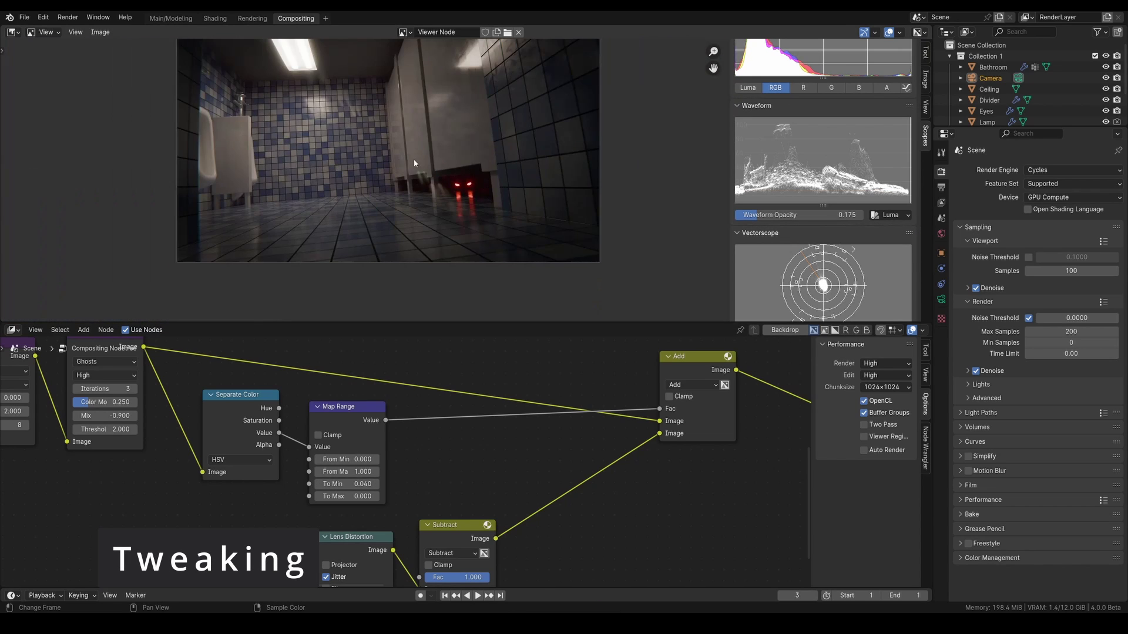
{"action": "scroll", "coordinate": [414, 163], "scroll_direction": "up", "scroll_amount": 5}
{"action": "scroll", "coordinate": [531, 179], "scroll_direction": "up", "scroll_amount": 1}
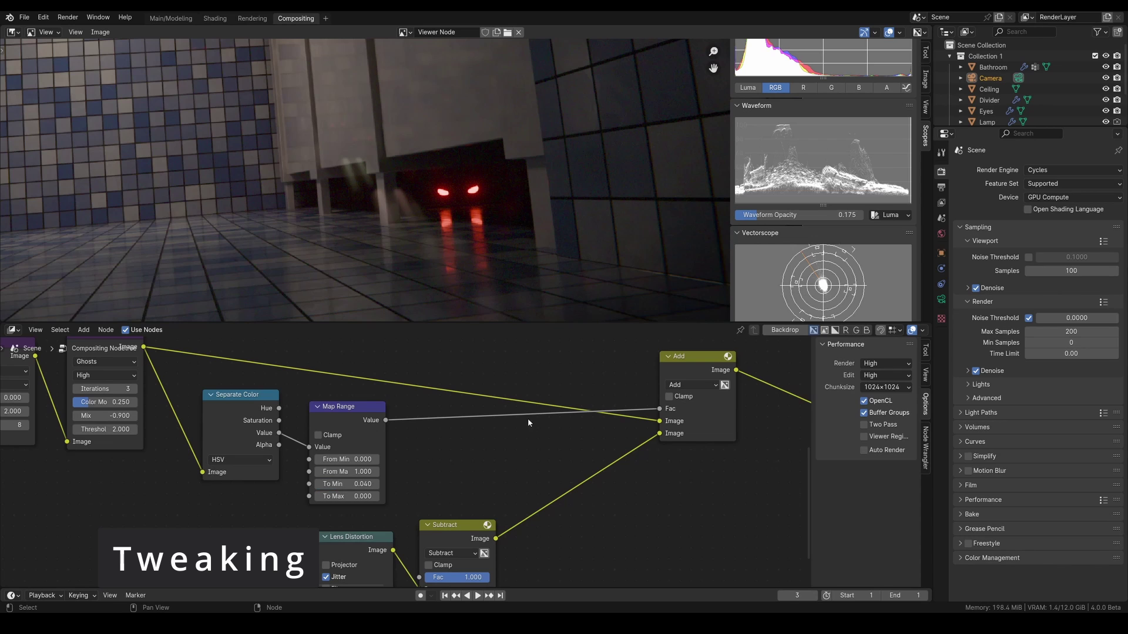
{"action": "middle_click_drag", "start_coordinate": [610, 431], "coordinate": [366, 438]}
{"action": "scroll", "coordinate": [445, 259], "scroll_direction": "down", "scroll_amount": 6}
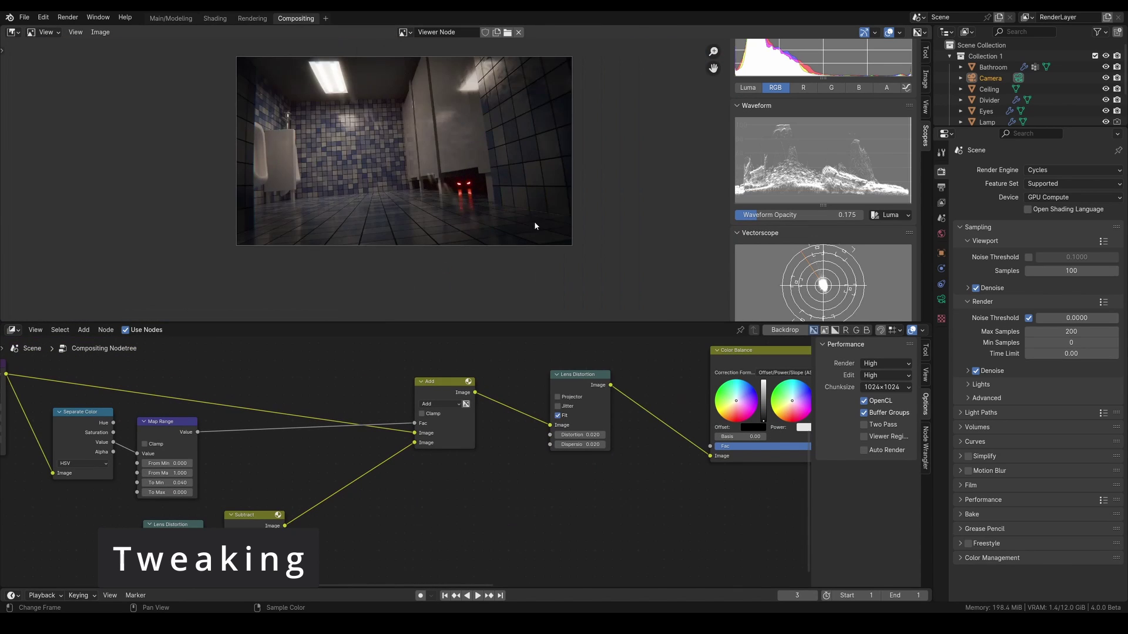
{"action": "scroll", "coordinate": [535, 223], "scroll_direction": "up", "scroll_amount": 2}
{"action": "scroll", "coordinate": [531, 222], "scroll_direction": "down", "scroll_amount": 1}
{"action": "middle_click_drag", "start_coordinate": [480, 233], "coordinate": [493, 264], "text": "shift"}
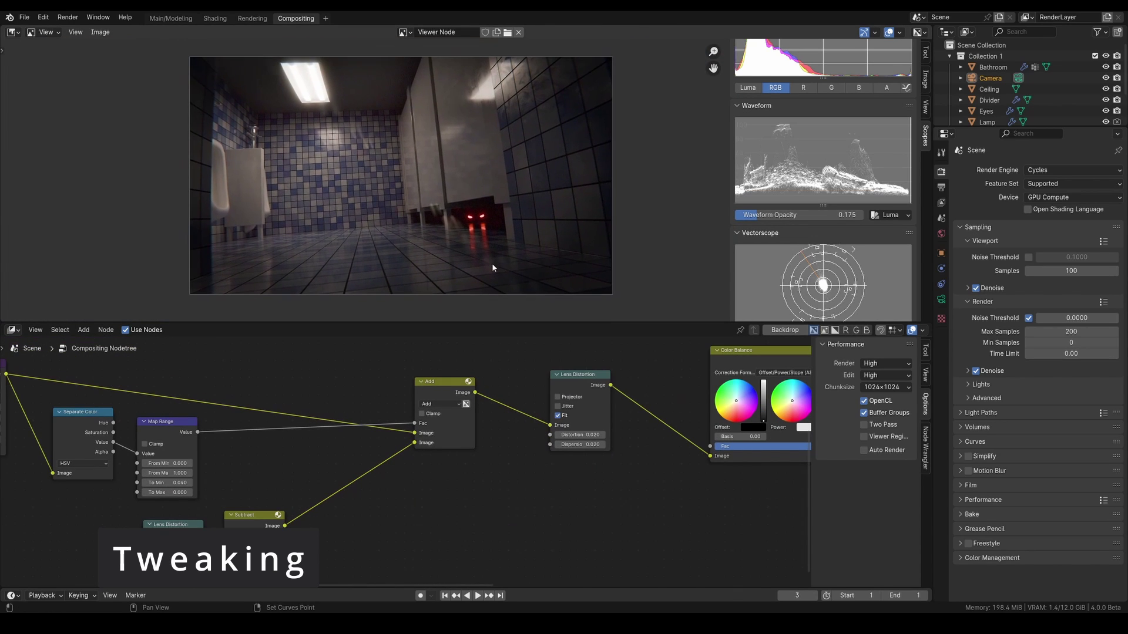
{"action": "key", "text": "ctrl+space"}
{"action": "key", "text": "n"}
{"action": "scroll", "coordinate": [775, 327], "scroll_direction": "up", "scroll_amount": 2}
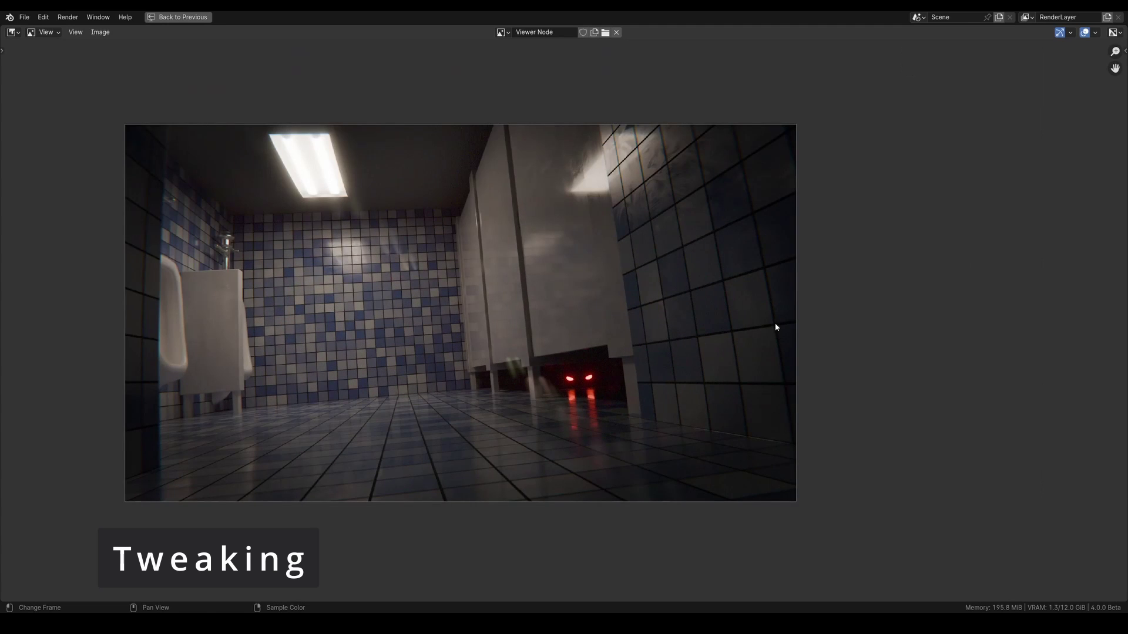
{"action": "scroll", "coordinate": [911, 271], "scroll_direction": "up", "scroll_amount": 1}
{"action": "middle_click_drag", "start_coordinate": [945, 230], "coordinate": [940, 259]}
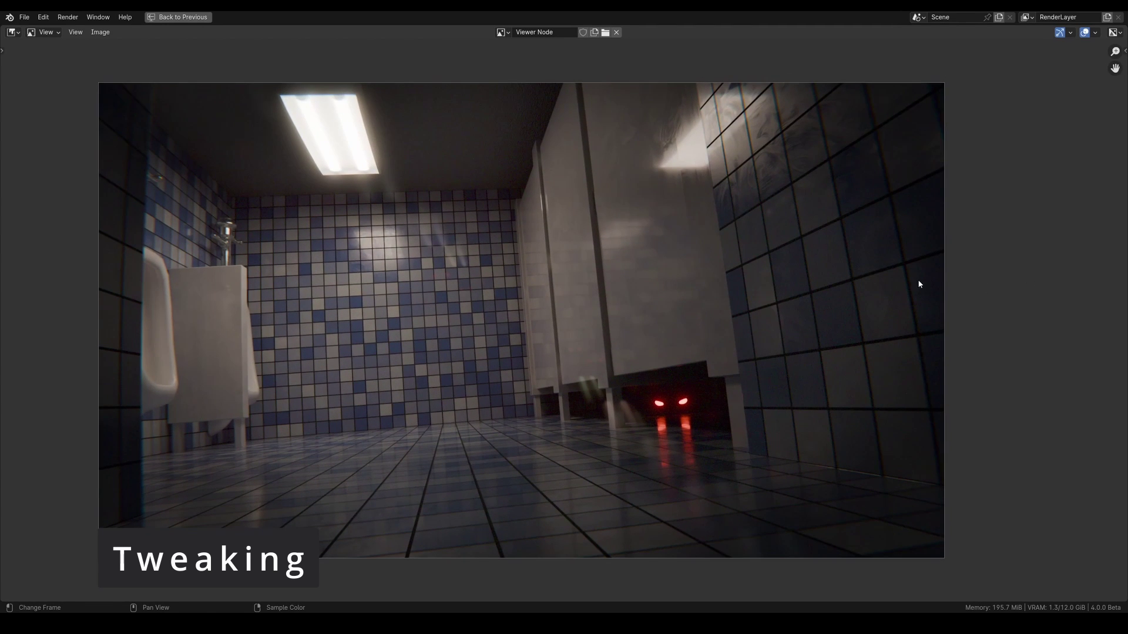
{"action": "key", "text": "ctrl+space"}
- Try a Mix of -0.95 on the Ghosts Glare node and compare the image in the maximised viewer
{"action": "middle_click_drag", "start_coordinate": [302, 442], "coordinate": [668, 453]}
{"action": "scroll", "coordinate": [414, 460], "scroll_direction": "up", "scroll_amount": 4}
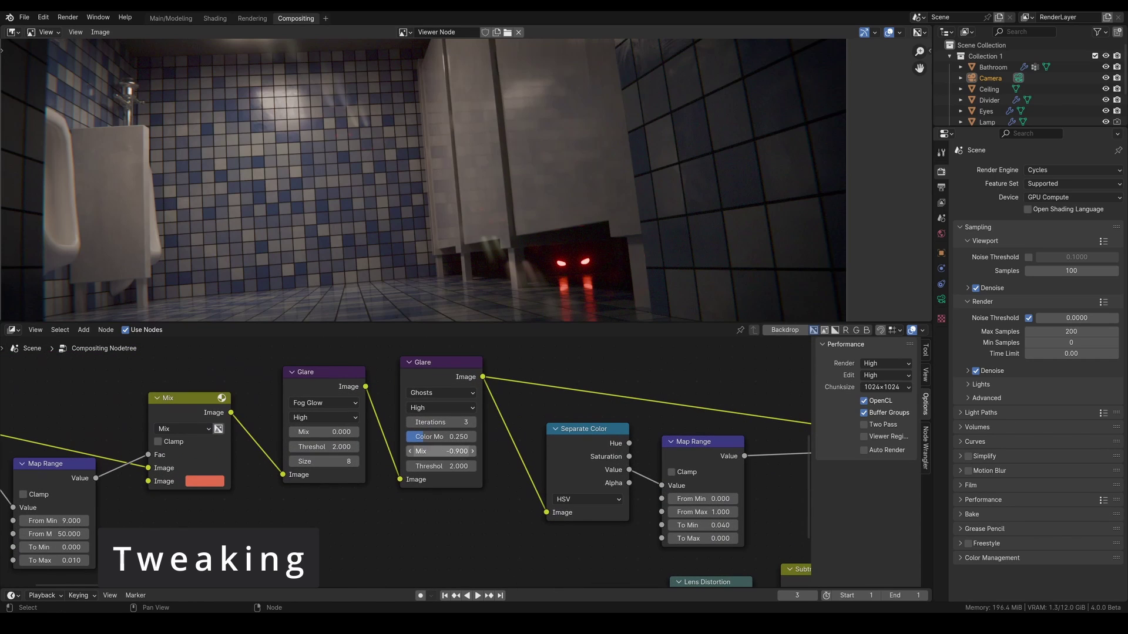
{"action": "left_click", "coordinate": [454, 456]}
{"action": "key", "text": "BackSpace"}
{"action": "type", "text": "25"}
{"action": "key", "text": "Return"}
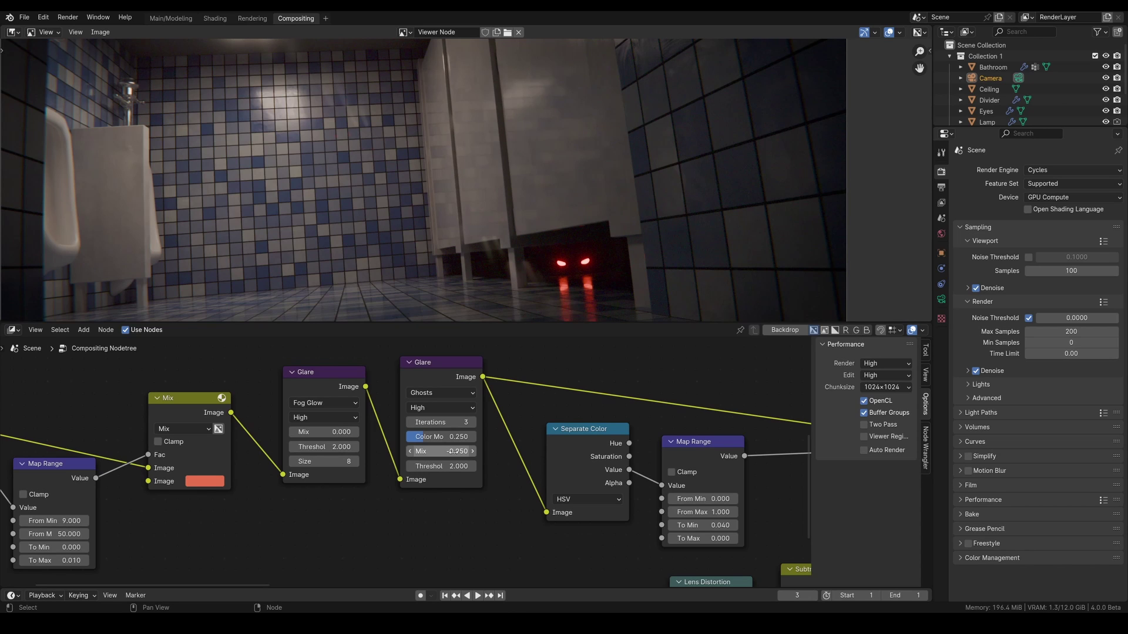
{"action": "key", "text": "ctrl+space"}
{"action": "scroll", "coordinate": [782, 287], "scroll_direction": "down", "scroll_amount": 2}
{"action": "scroll", "coordinate": [783, 287], "scroll_direction": "up", "scroll_amount": 2}
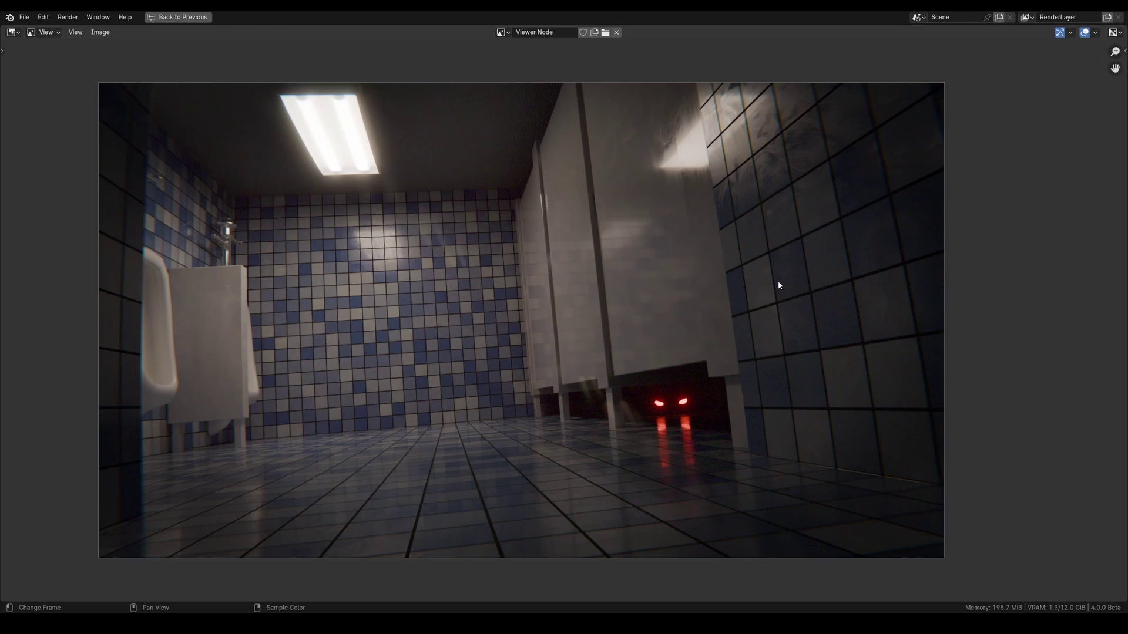
{"action": "key", "text": "ctrl+space"}
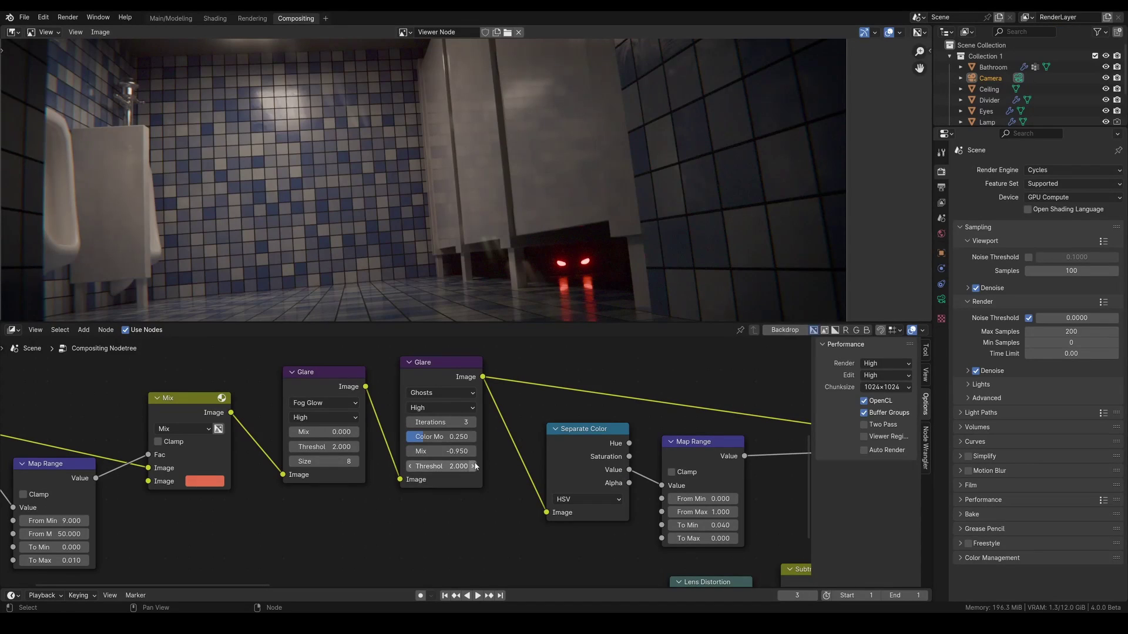
- Set the Ghosts Glare node's Mix to -0.9 and check the image in the maximised viewer
{"action": "left_click", "coordinate": [442, 452]}
{"action": "type", "text": "-0.95"}
{"action": "key", "text": "Return"}
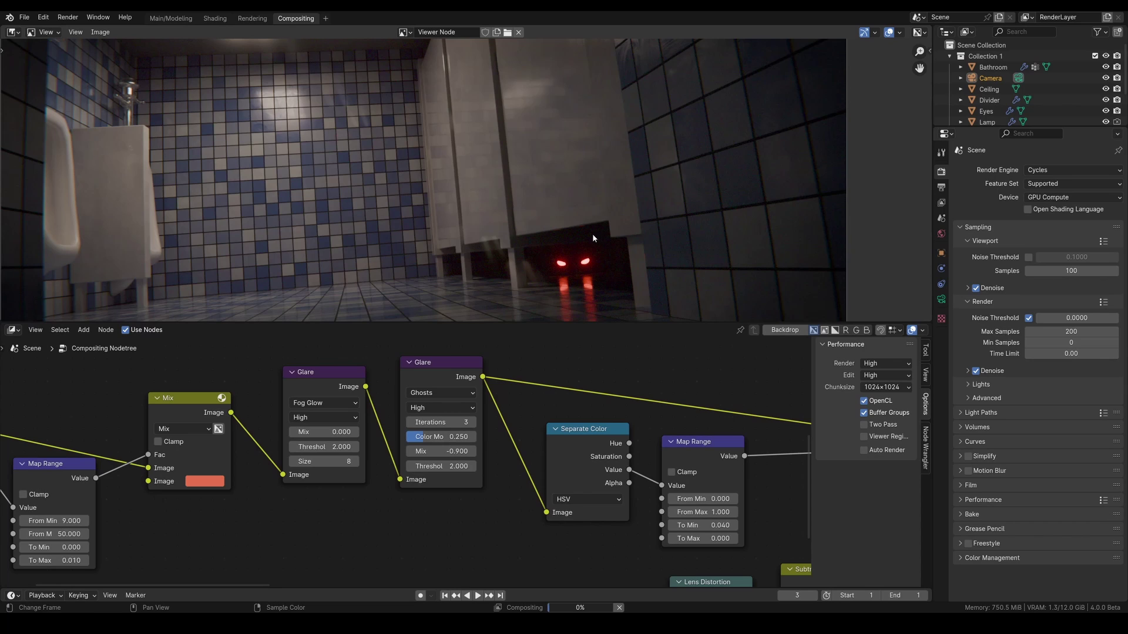
{"action": "key", "text": "ctrl+space"}
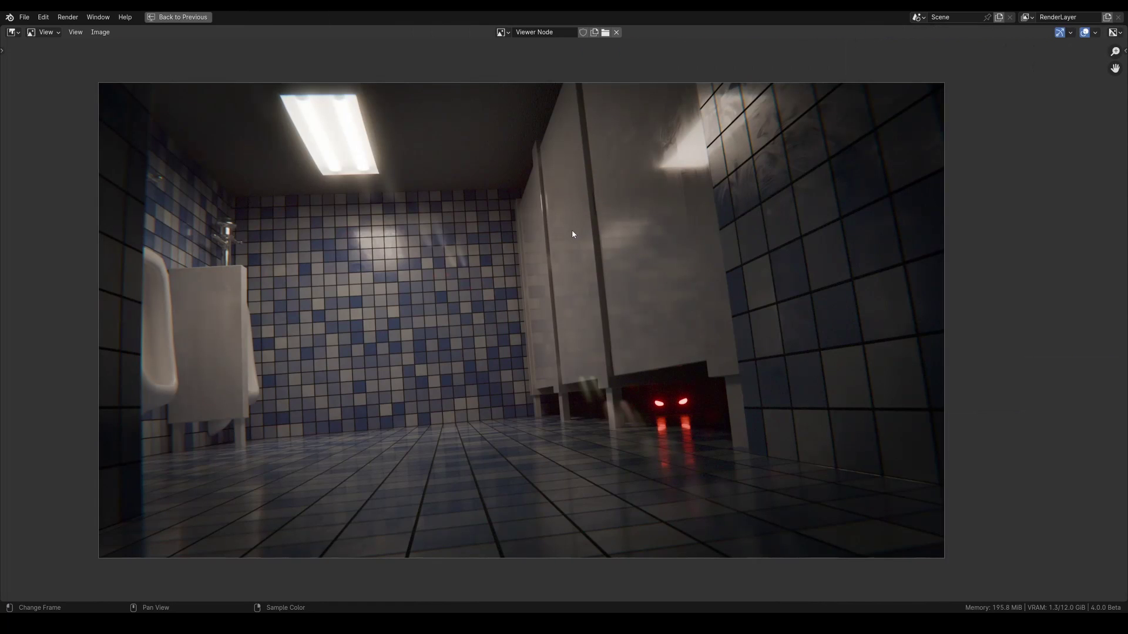